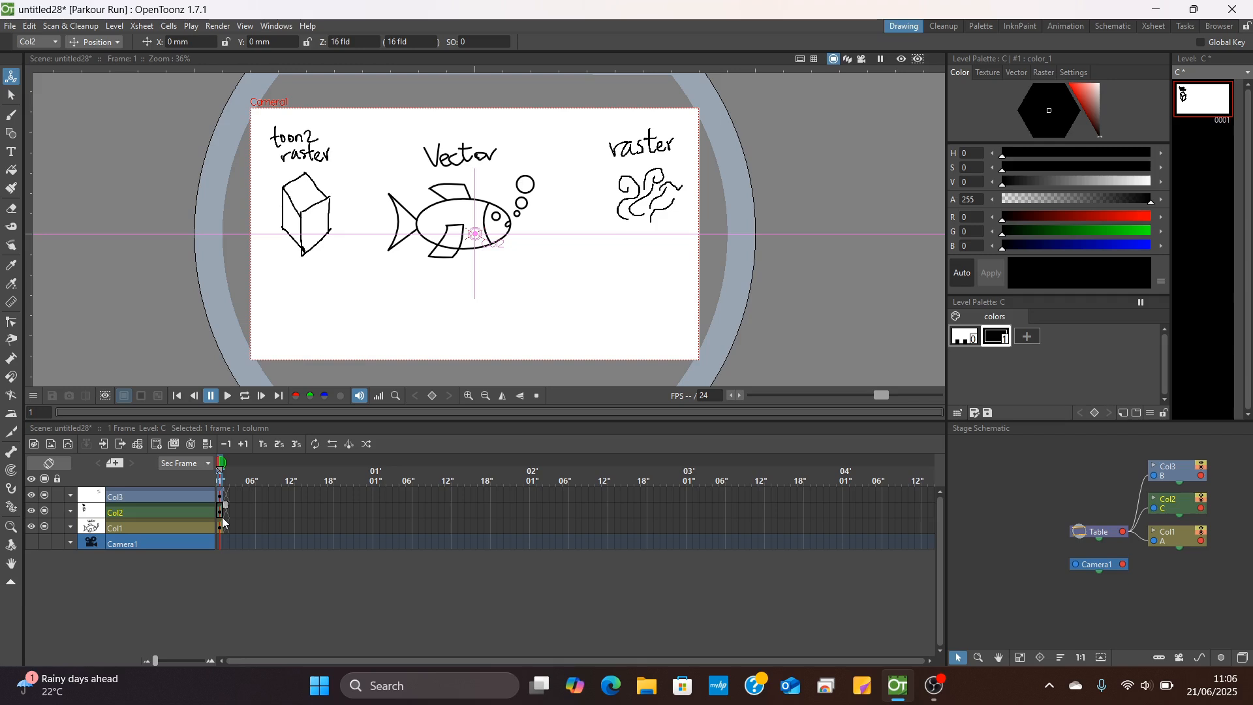
# With the Animate tool, move the Col1 fish to about X 71 mm, Y -67 mm and rotate it about -85°
pyautogui.click(221, 527)
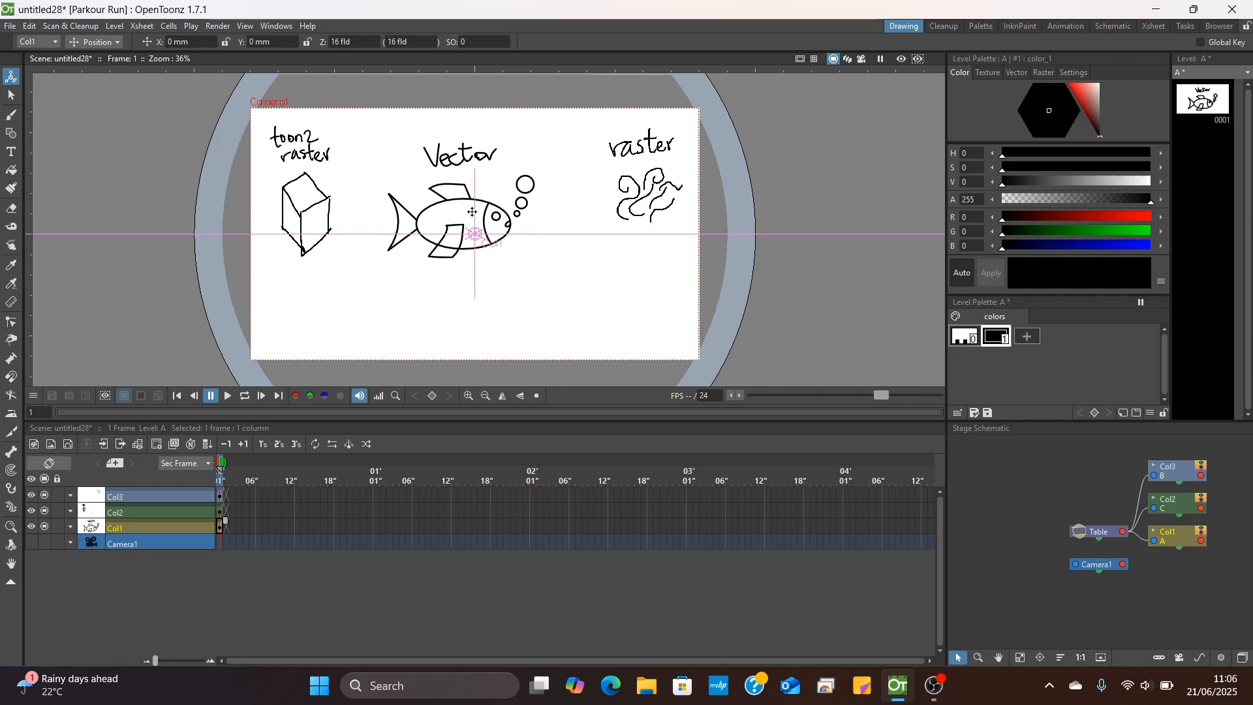
pyautogui.moveTo(460, 201); pyautogui.dragTo(539, 273)
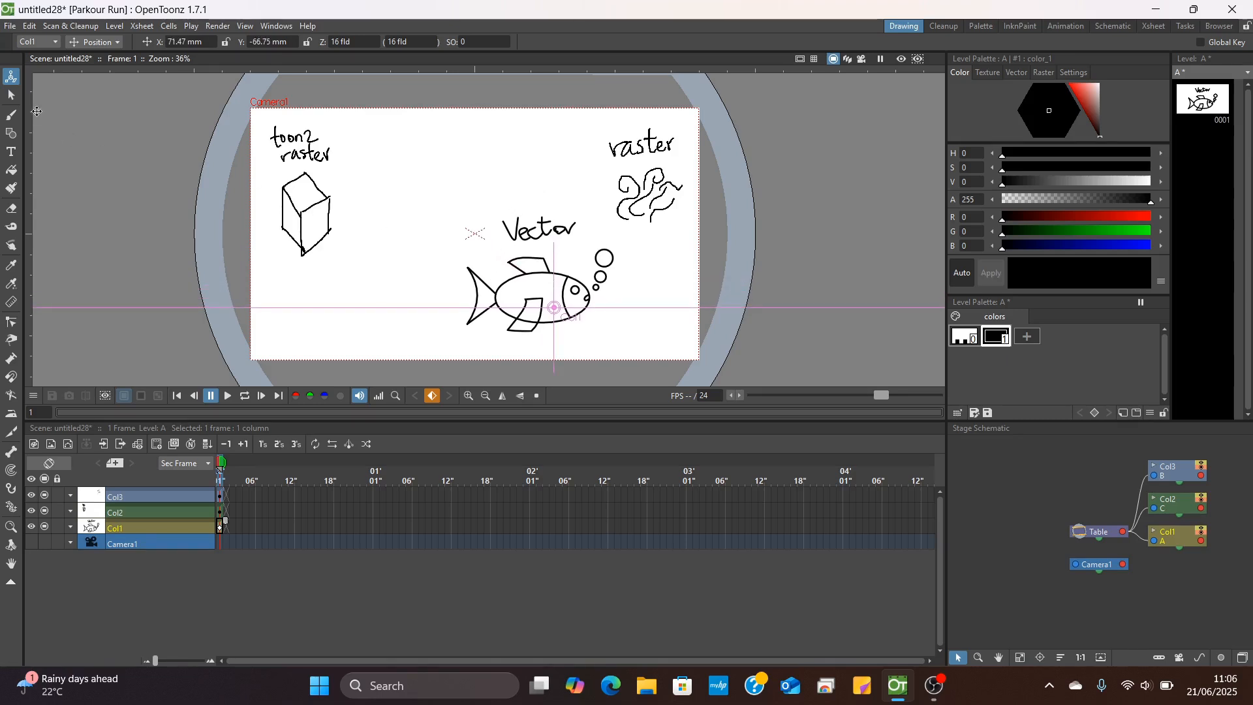
pyautogui.click(111, 41)
pyautogui.click(98, 80)
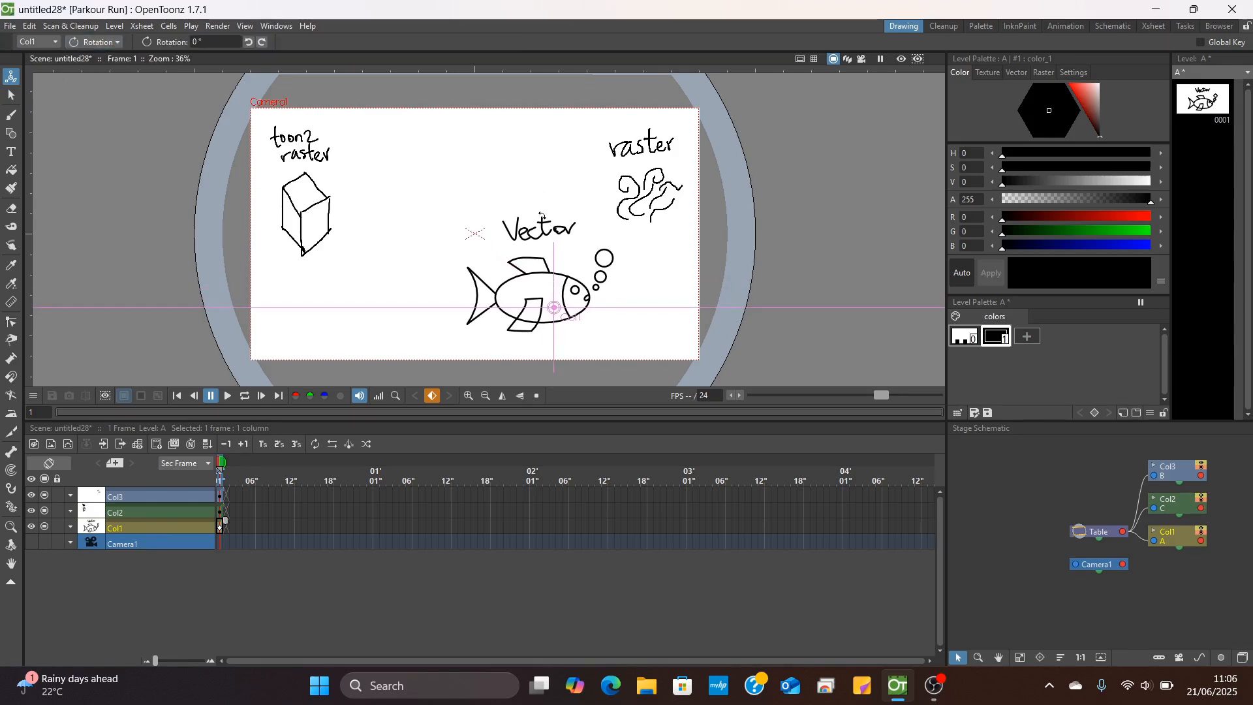
pyautogui.moveTo(620, 218); pyautogui.dragTo(644, 311)
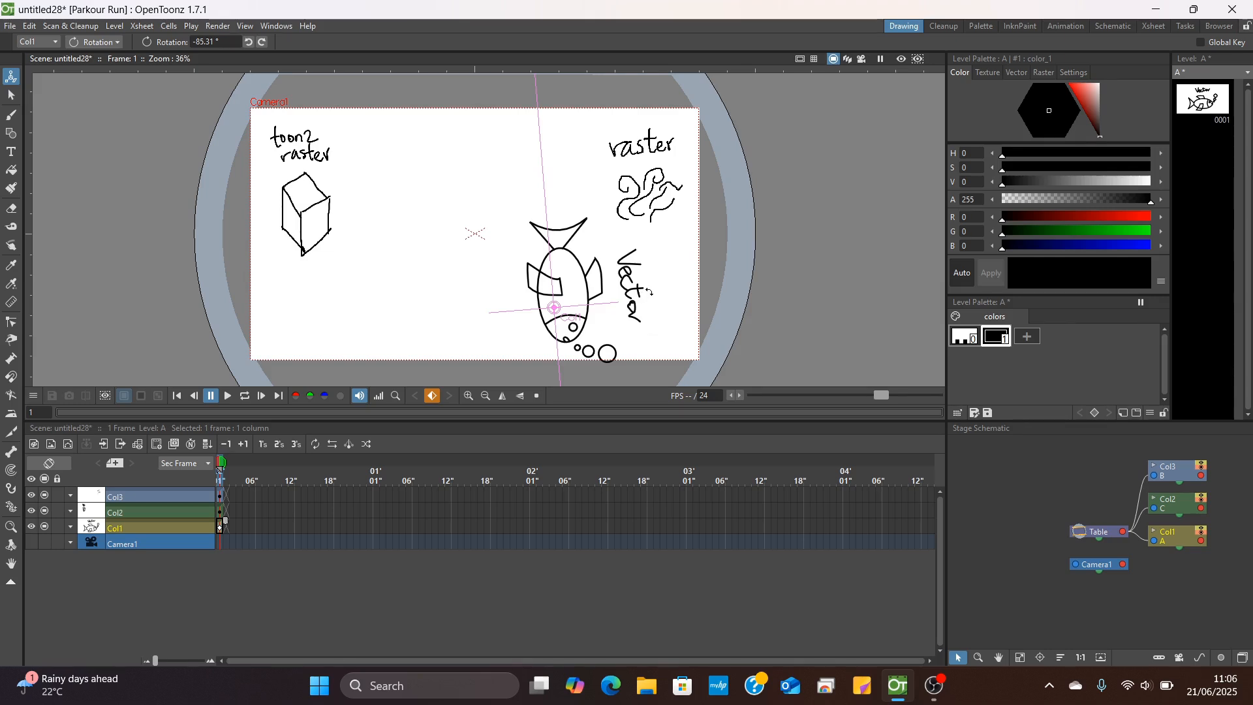
# Box-select part of the rotated fish drawing with the Selection tool, then clear the selection
pyautogui.press('s')
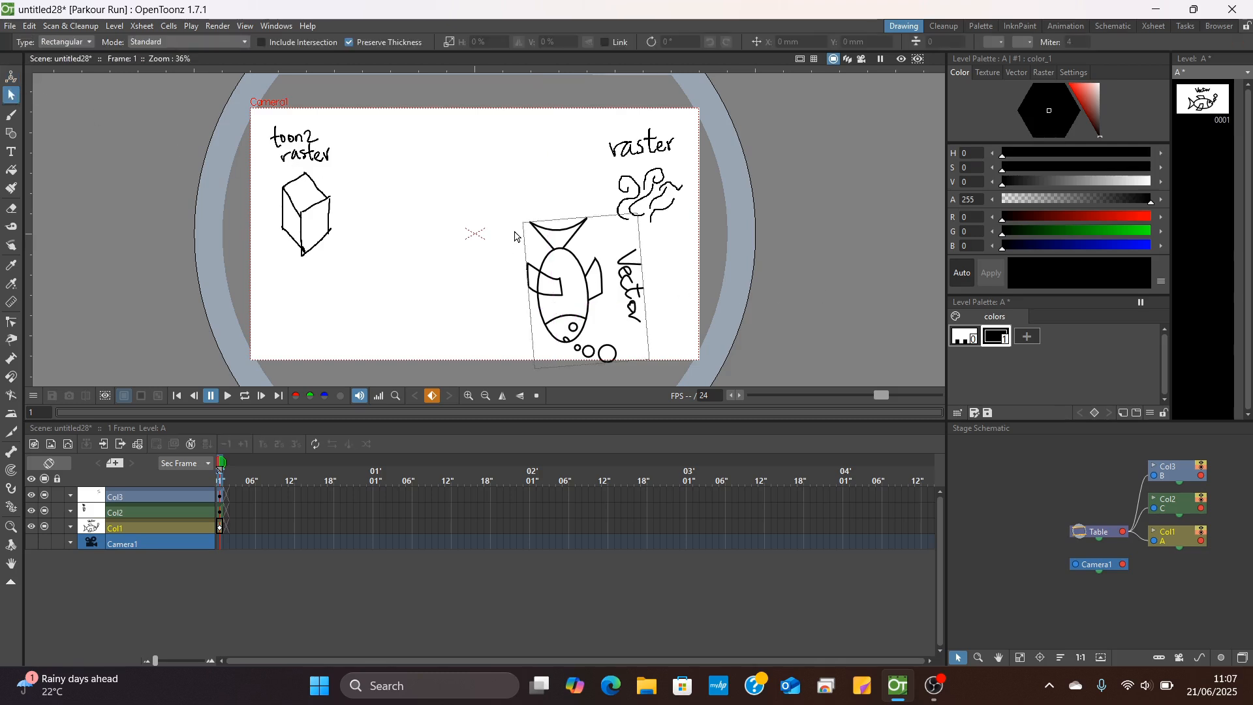
pyautogui.moveTo(491, 186)
pyautogui.mouseDown()
pyautogui.moveTo(577, 365)
pyautogui.moveTo(612, 370)
pyautogui.mouseUp()
pyautogui.moveTo(491, 184)
pyautogui.mouseDown()
pyautogui.moveTo(528, 319)
pyautogui.moveTo(499, 200)
pyautogui.mouseUp()
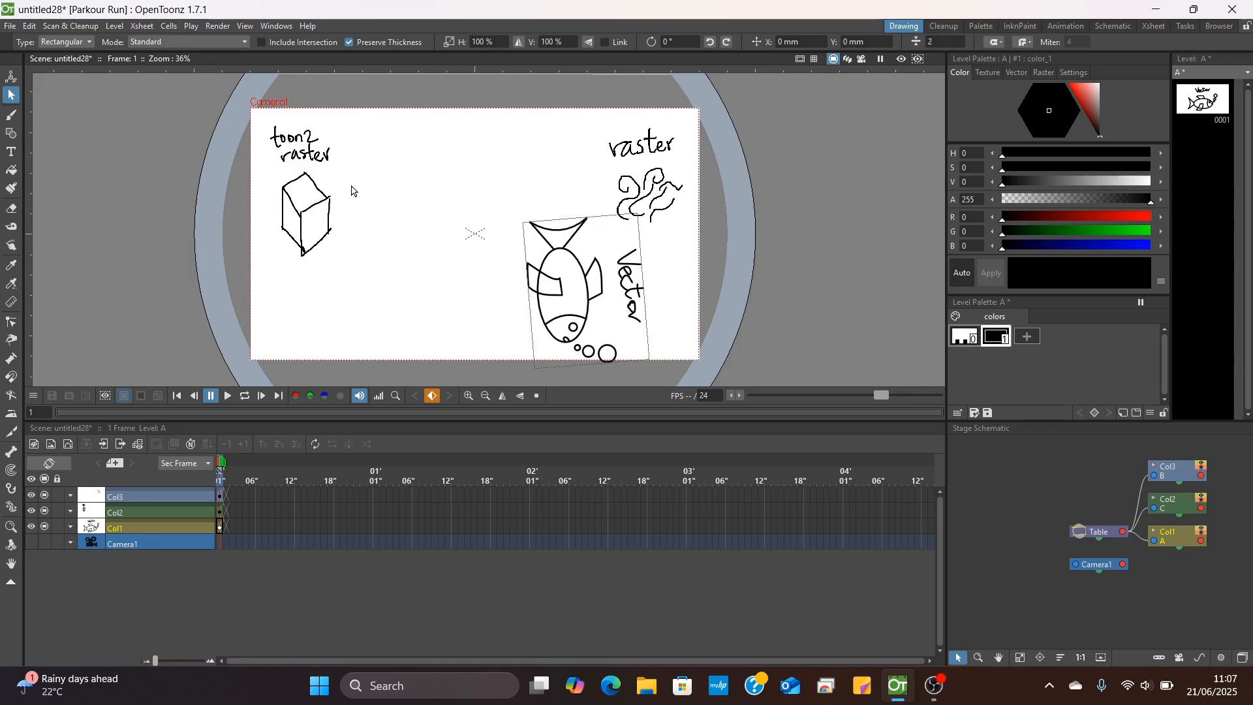
# Reset the fish column's rotation to 0° with the Animate tool
pyautogui.click(11, 76)
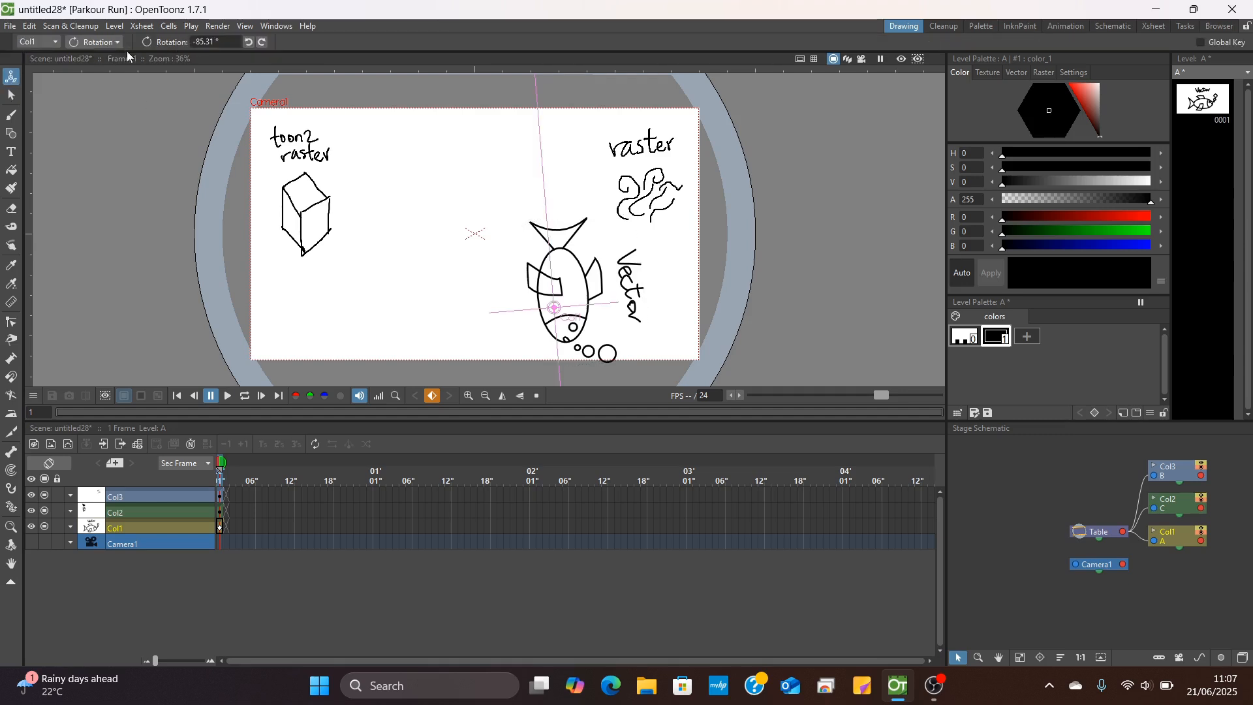
pyautogui.click(227, 40)
pyautogui.press('BackSpace')
pyautogui.press('Return')
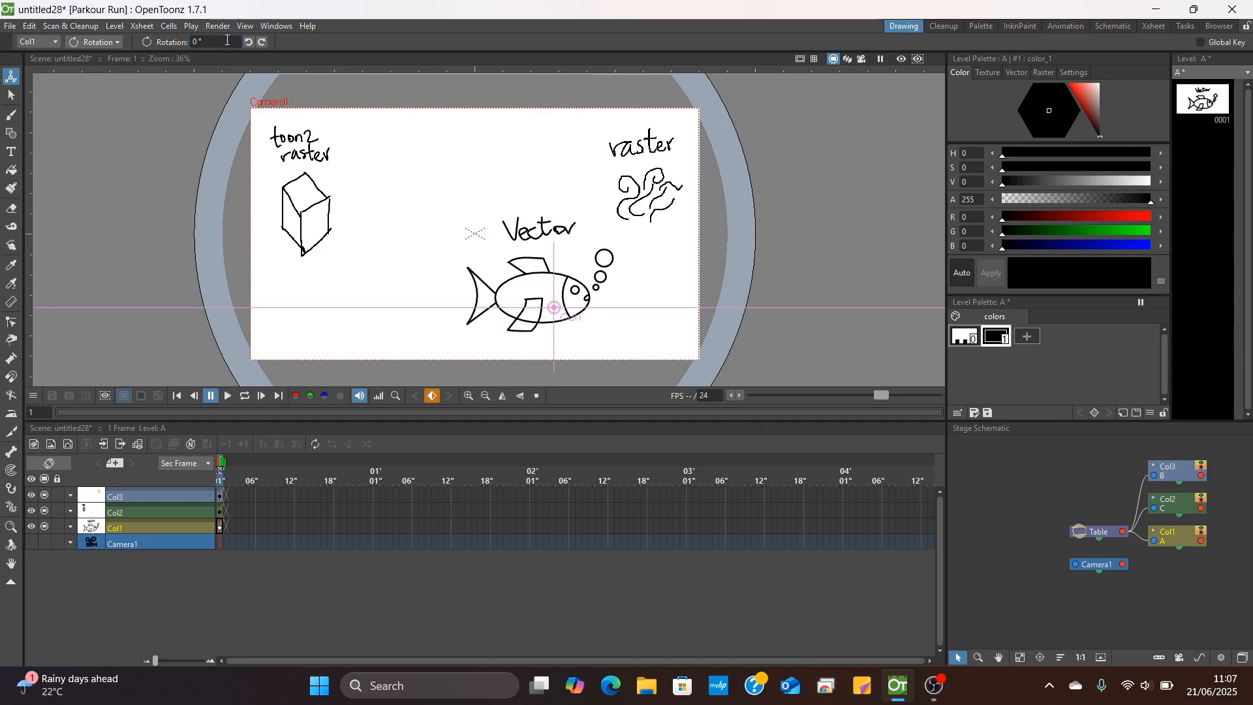
# Reset the fish column's X and Y position to 0 mm
pyautogui.click(88, 46)
pyautogui.click(97, 61)
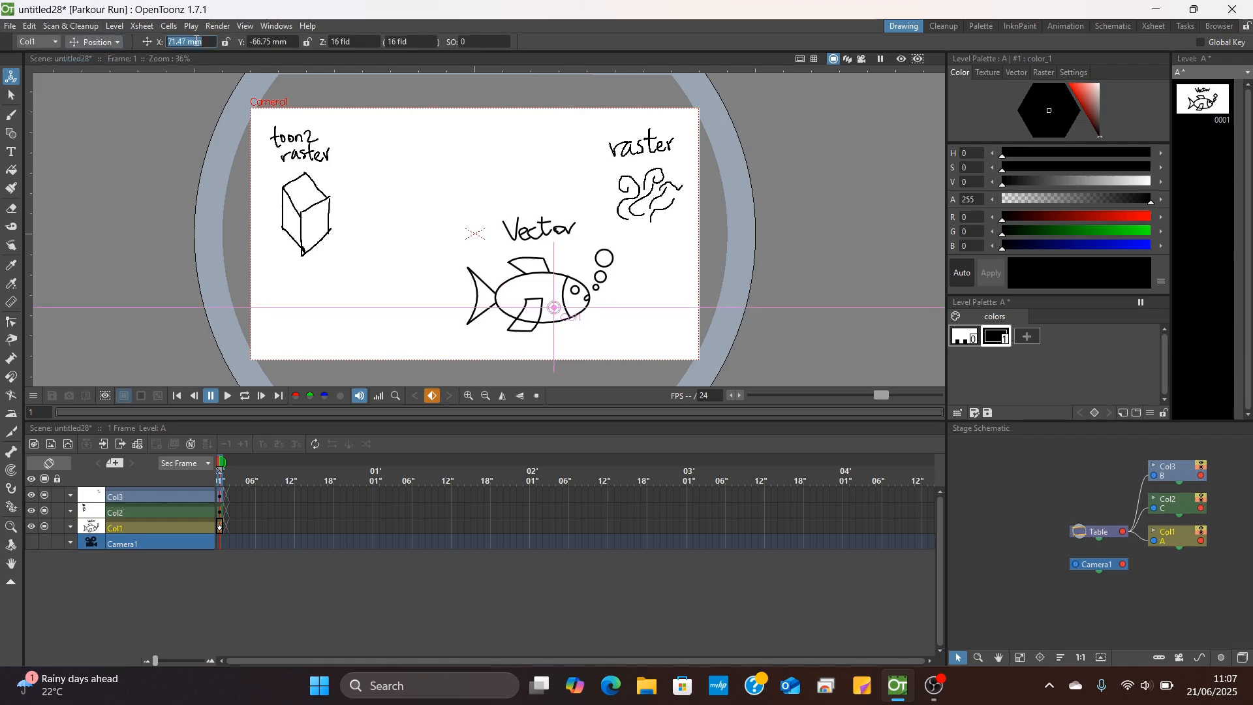
pyautogui.write('0')
pyautogui.press('Return')
pyautogui.click(286, 41)
pyautogui.press('BackSpace')
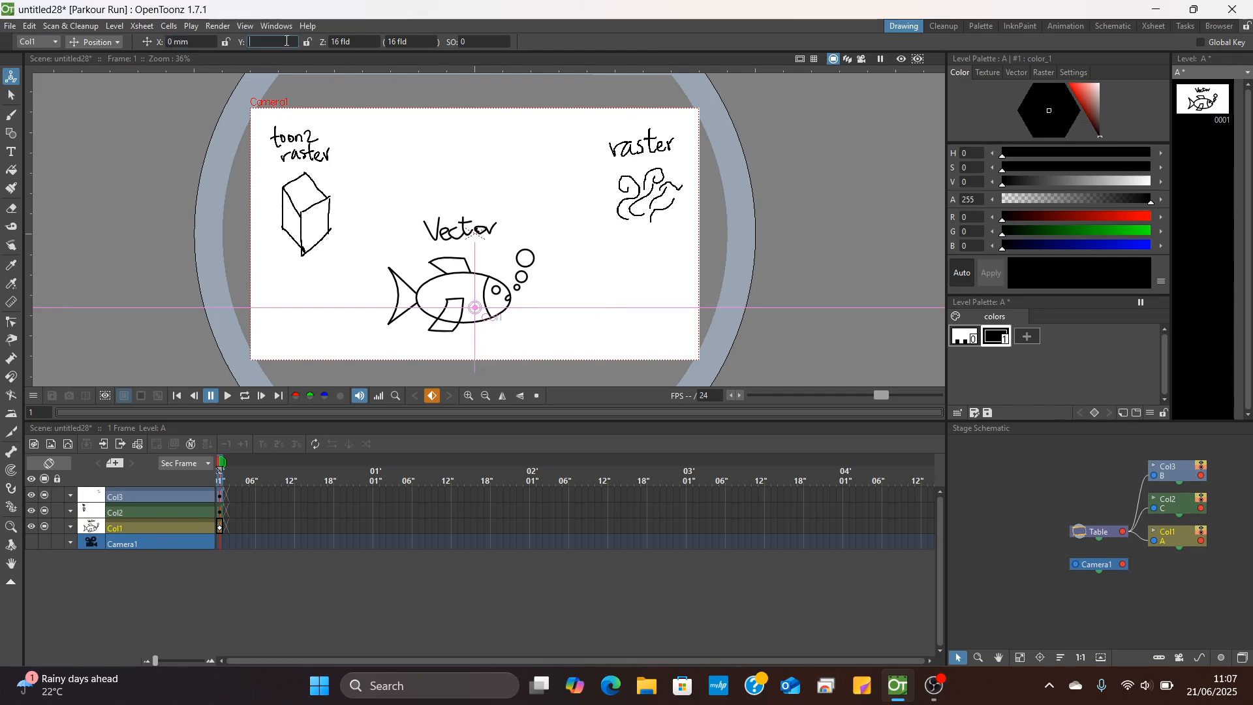
pyautogui.press('Return')
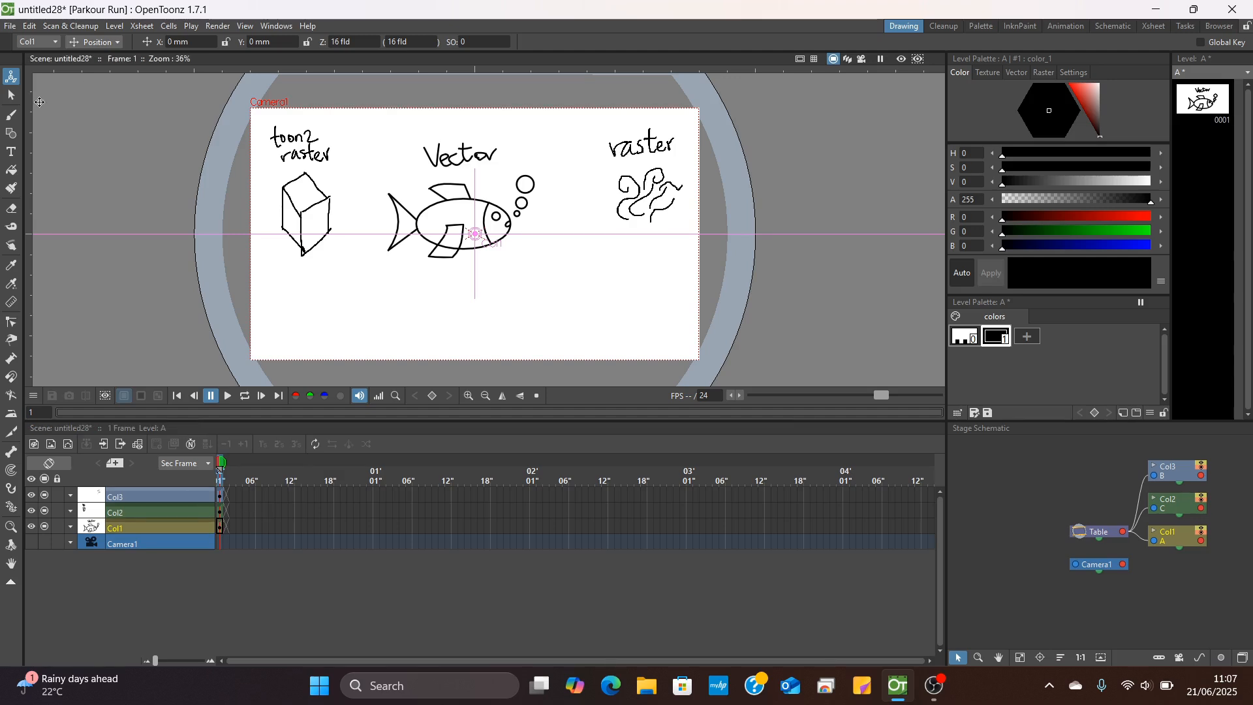
# Select the whole fish drawing with the Selection tool, move it about 10 mm in X and -29 mm in Y, and scale it to about 99%
pyautogui.click(11, 94)
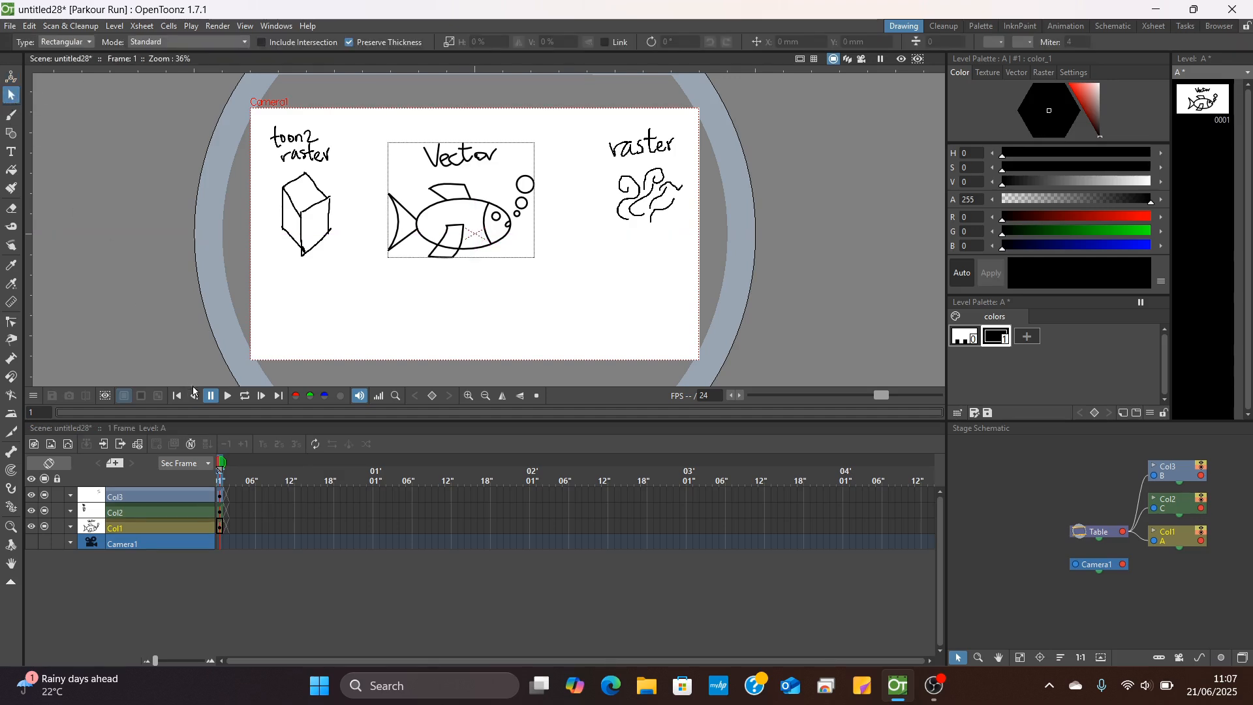
pyautogui.moveTo(418, 188); pyautogui.dragTo(586, 339)
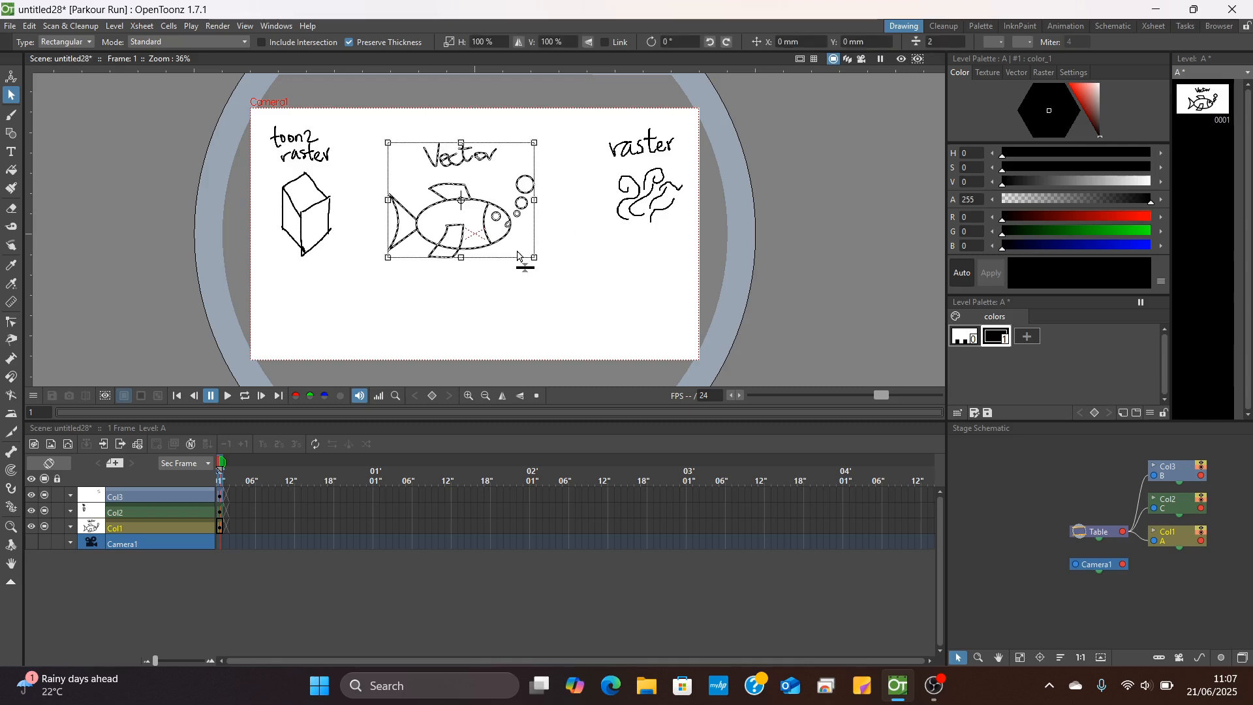
pyautogui.moveTo(501, 224)
pyautogui.mouseDown()
pyautogui.moveTo(514, 255)
pyautogui.moveTo(537, 240)
pyautogui.moveTo(512, 256)
pyautogui.mouseUp()
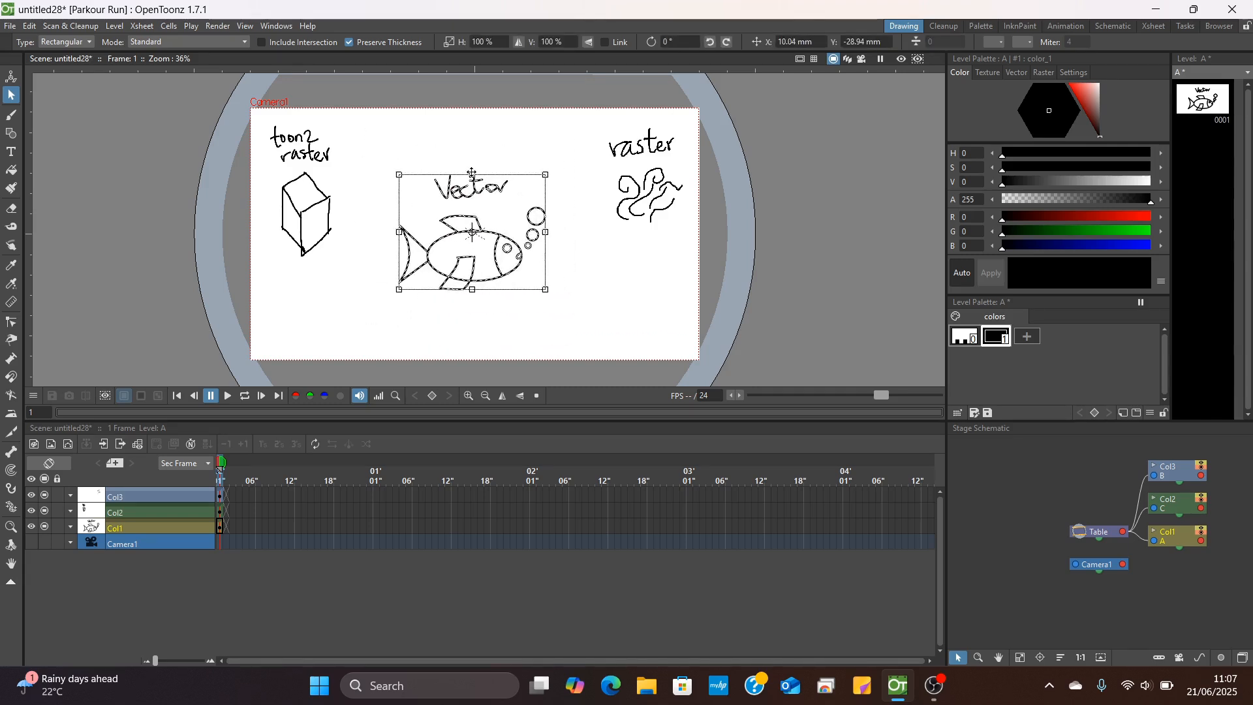
pyautogui.moveTo(472, 175)
pyautogui.mouseDown()
pyautogui.moveTo(460, 178)
pyautogui.moveTo(574, 183)
pyautogui.moveTo(440, 184)
pyautogui.moveTo(574, 184)
pyautogui.moveTo(542, 186)
pyautogui.moveTo(488, 221)
pyautogui.moveTo(559, 201)
pyautogui.moveTo(545, 216)
pyautogui.moveTo(557, 212)
pyautogui.mouseUp()
pyautogui.hotkey('ctrl', 'z')
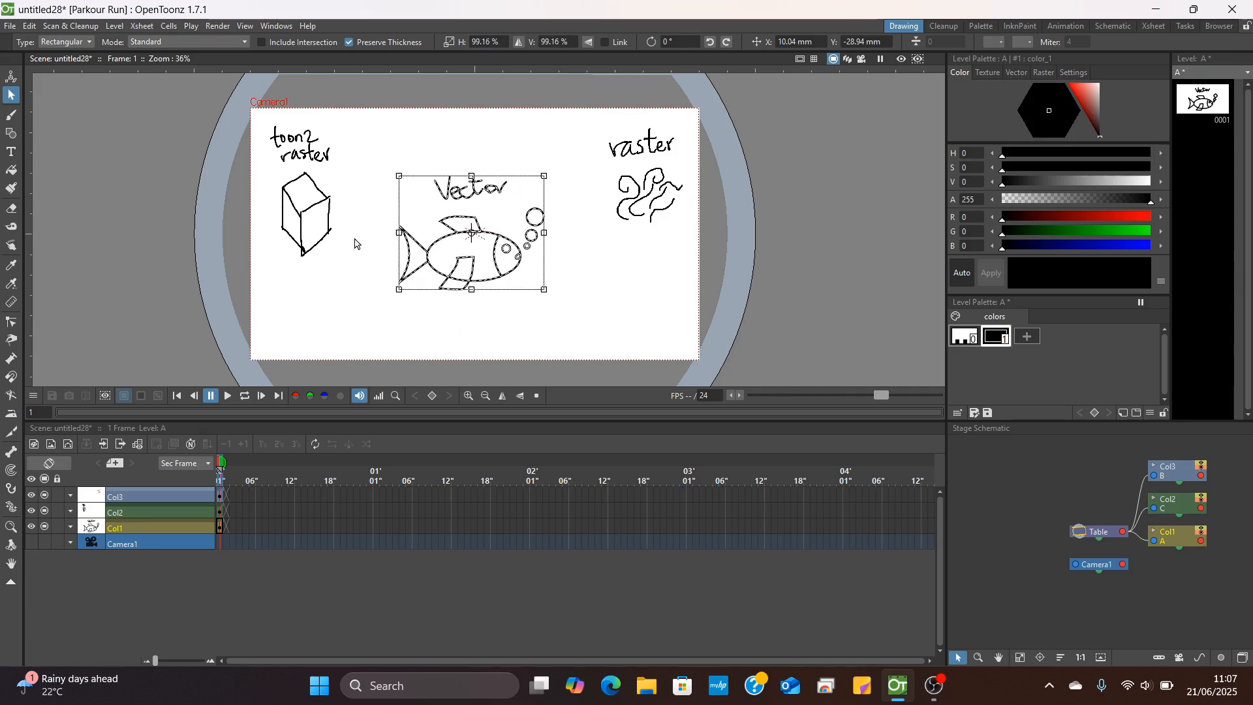
# Box-select the Toonz raster box and its label in Col2, reposition them slightly and reduce their height, then deselect
pyautogui.click(220, 513)
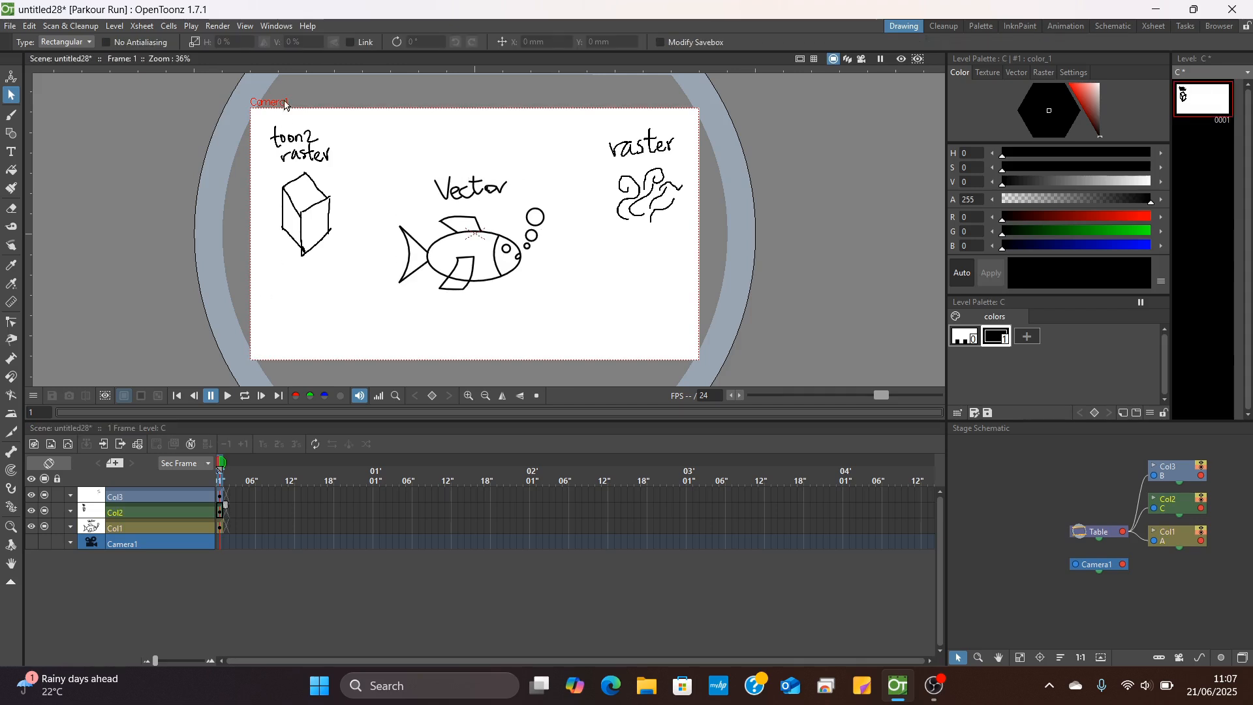
pyautogui.moveTo(255, 110); pyautogui.dragTo(363, 287)
pyautogui.moveTo(325, 200); pyautogui.dragTo(340, 244)
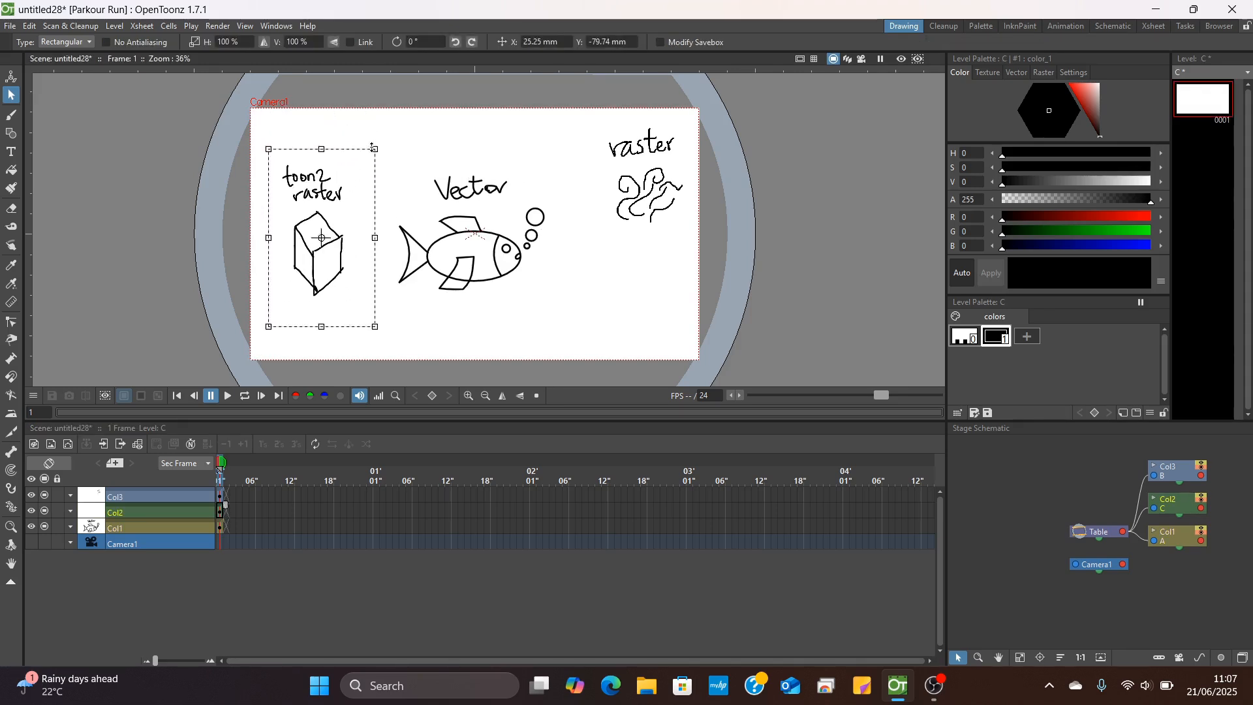
pyautogui.moveTo(375, 149)
pyautogui.mouseDown()
pyautogui.moveTo(436, 89)
pyautogui.moveTo(396, 135)
pyautogui.moveTo(334, 262)
pyautogui.moveTo(398, 179)
pyautogui.mouseUp()
pyautogui.moveTo(336, 252); pyautogui.dragTo(336, 227)
pyautogui.click(397, 291)
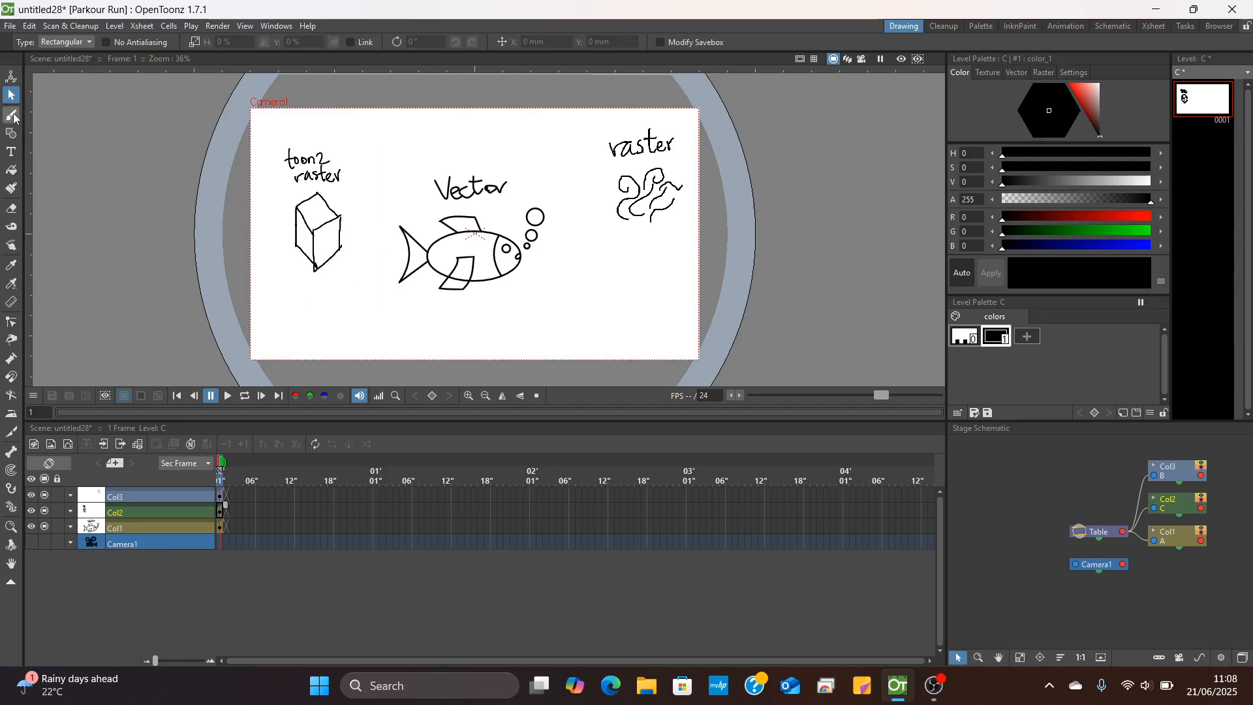
# Activate the Brush tool and rename column Col2 as Toonz Raster
pyautogui.click(11, 114)
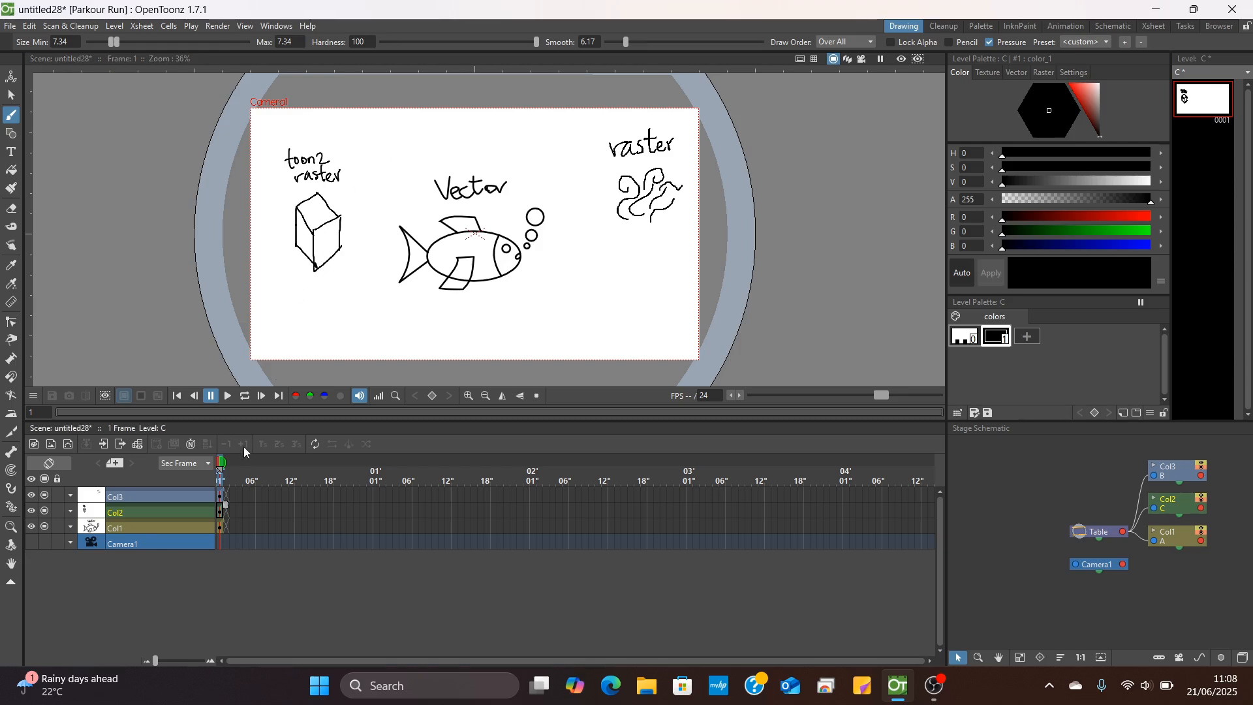
pyautogui.doubleClick(134, 516)
pyautogui.press('BackSpace')
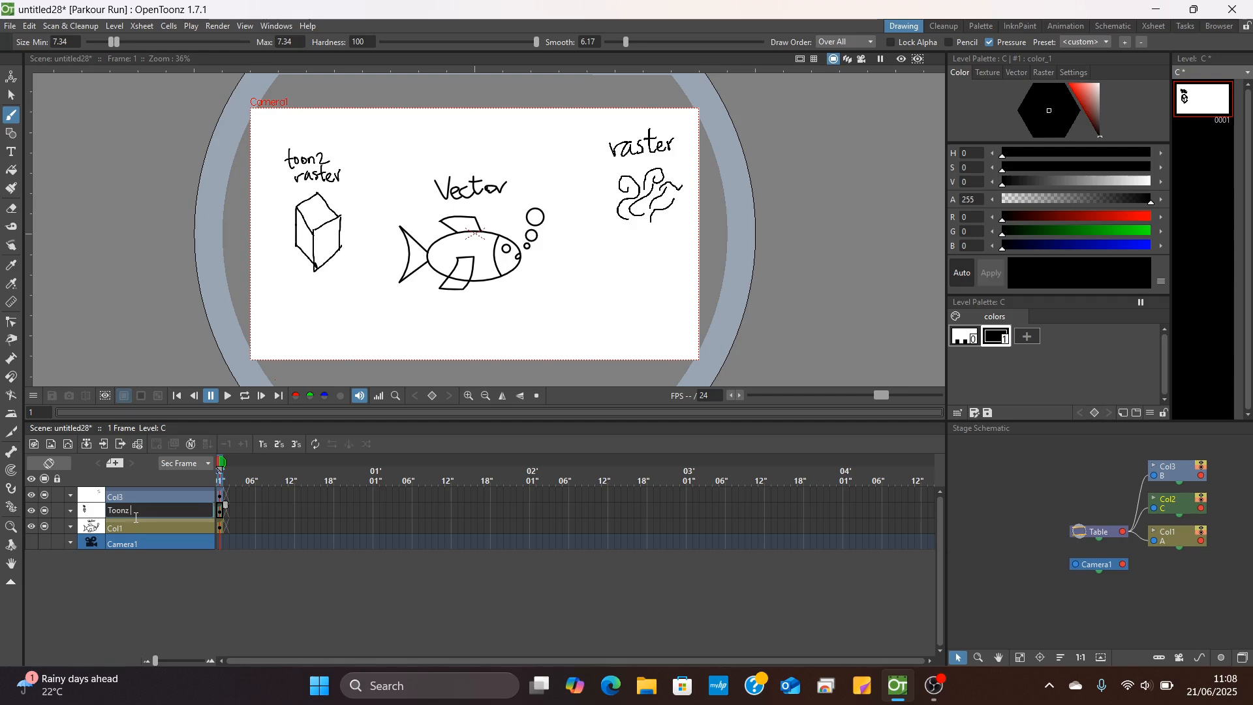
pyautogui.press('Return')
# Rename column Col3 as Raster and column Col1 as Vector
pyautogui.doubleClick(130, 496)
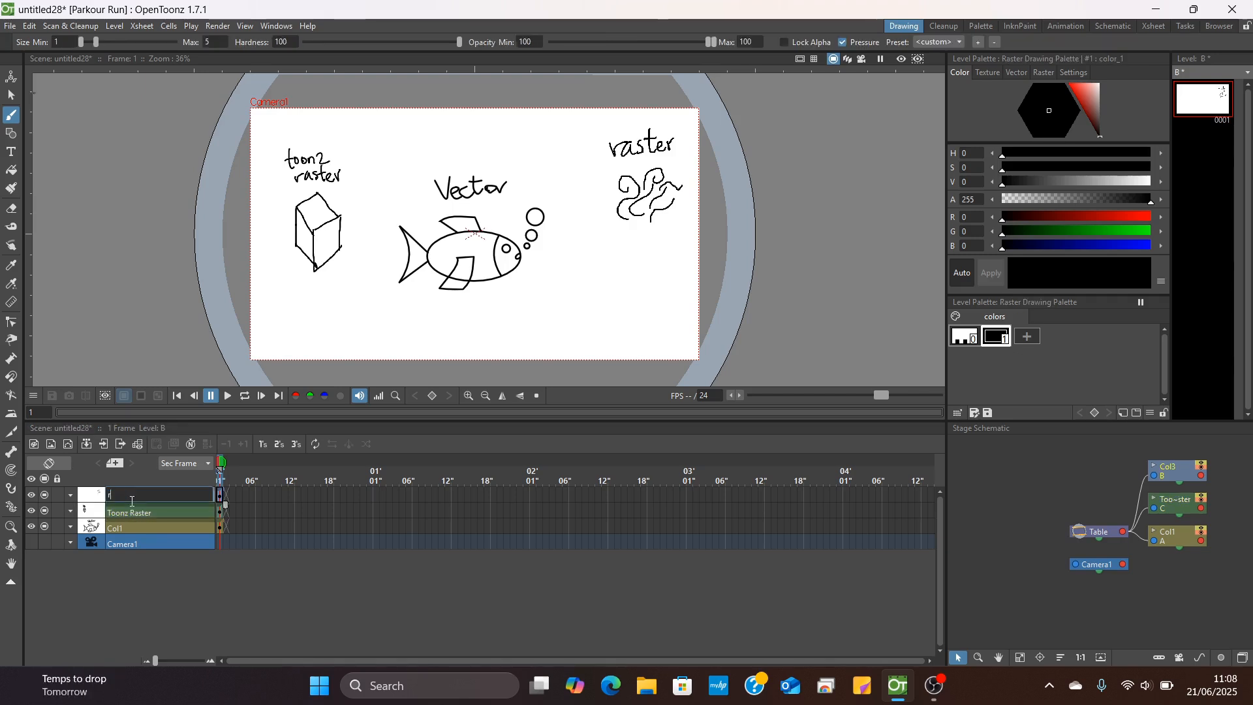
pyautogui.write('Raster')
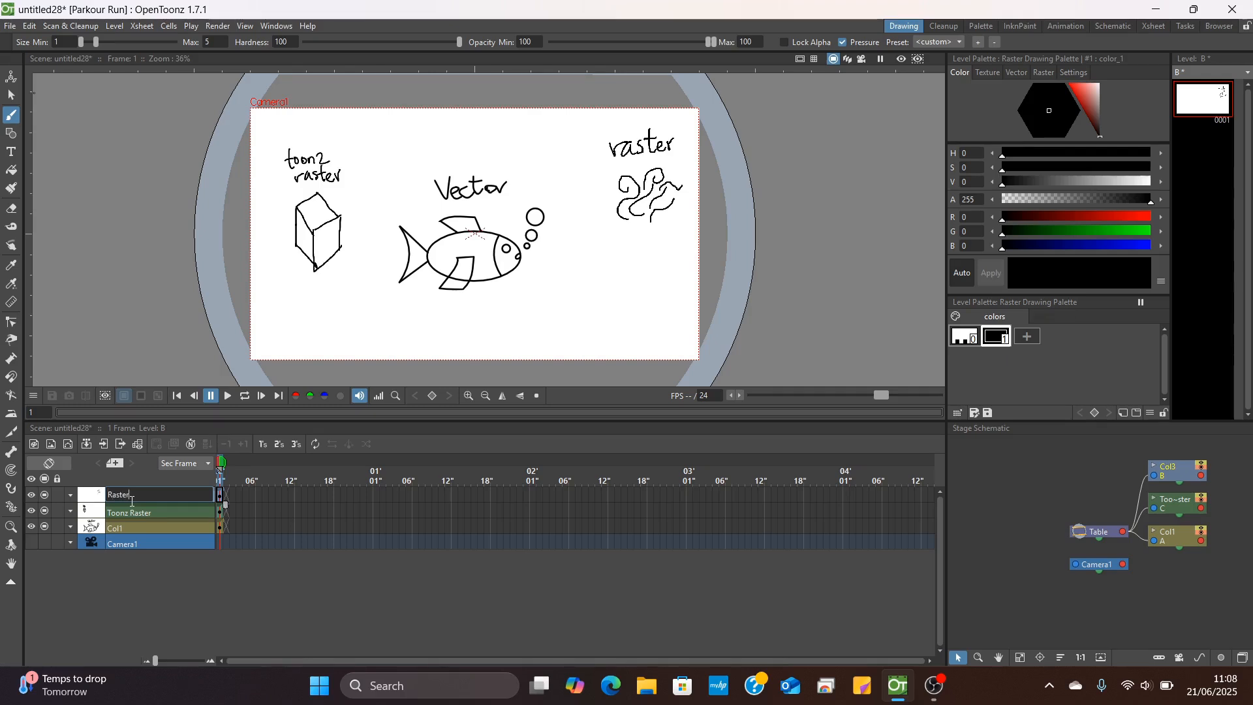
pyautogui.press('Return')
pyautogui.doubleClick(131, 527)
pyautogui.press('BackSpace')
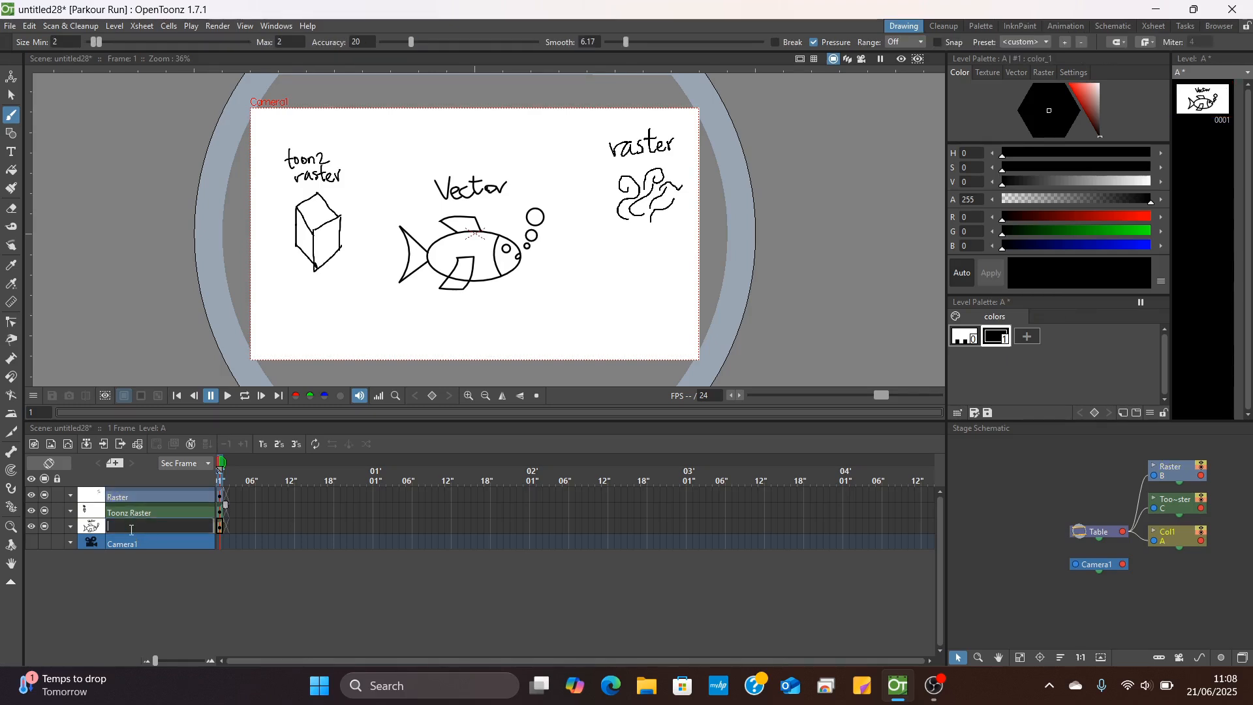
pyautogui.write('Vector')
pyautogui.press('Return')
# Draw a looping freehand scribble beside the box in the Toonz Raster column and inspect its line edges up close
pyautogui.click(220, 513)
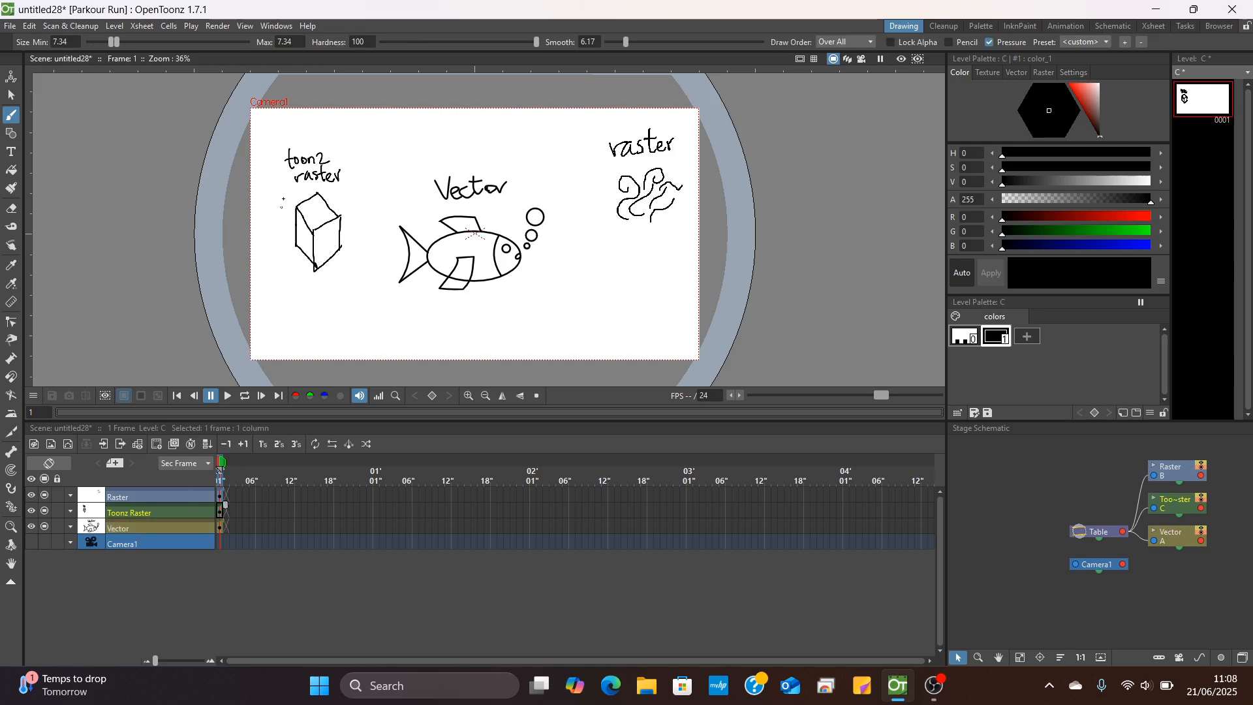
pyautogui.scroll(3, 294, 208)
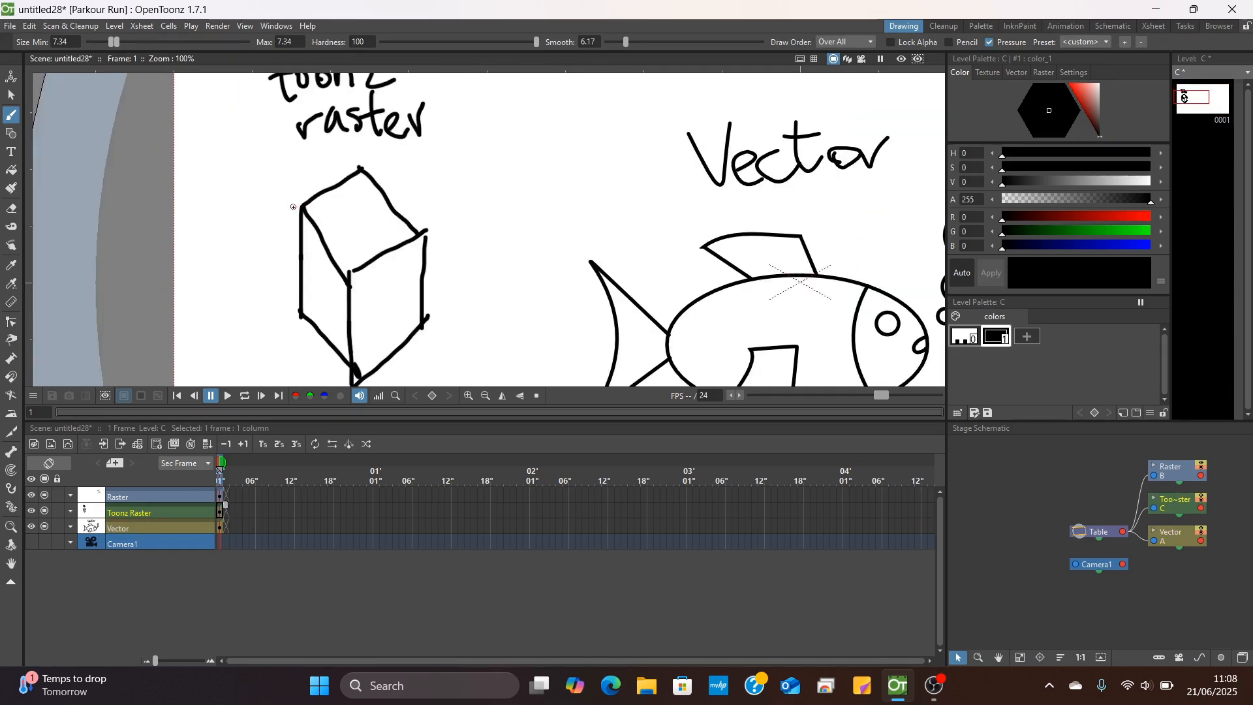
pyautogui.moveTo(419, 171)
pyautogui.mouseDown()
pyautogui.moveTo(446, 169)
pyautogui.moveTo(503, 205)
pyautogui.moveTo(481, 273)
pyautogui.moveTo(509, 144)
pyautogui.moveTo(483, 253)
pyautogui.moveTo(507, 159)
pyautogui.moveTo(511, 196)
pyautogui.moveTo(530, 168)
pyautogui.moveTo(547, 192)
pyautogui.mouseUp()
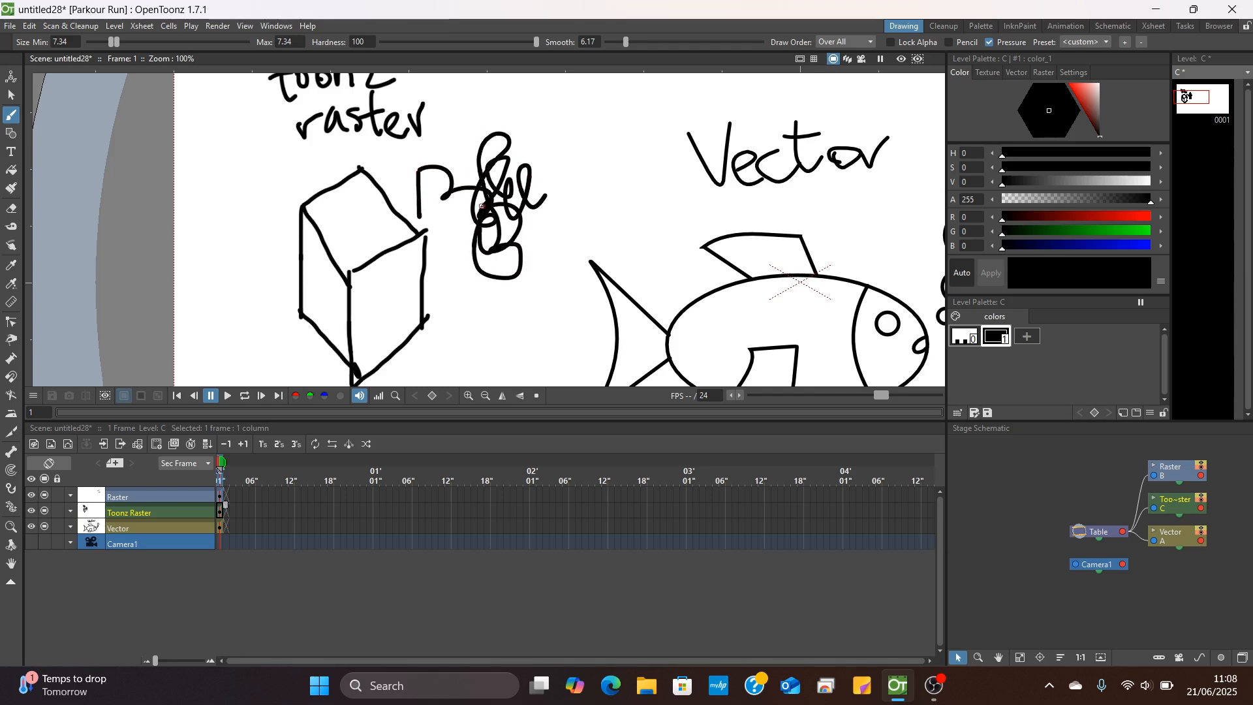
pyautogui.scroll(3, 482, 207)
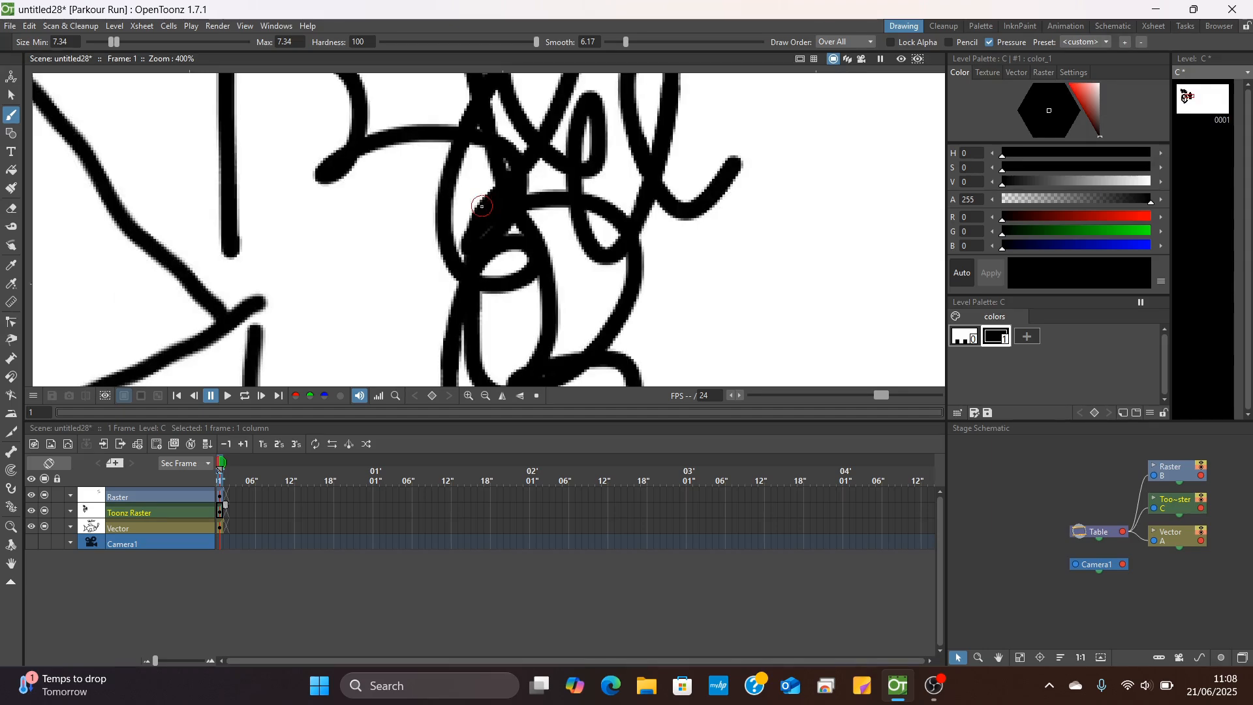
pyautogui.scroll(-6, 482, 207)
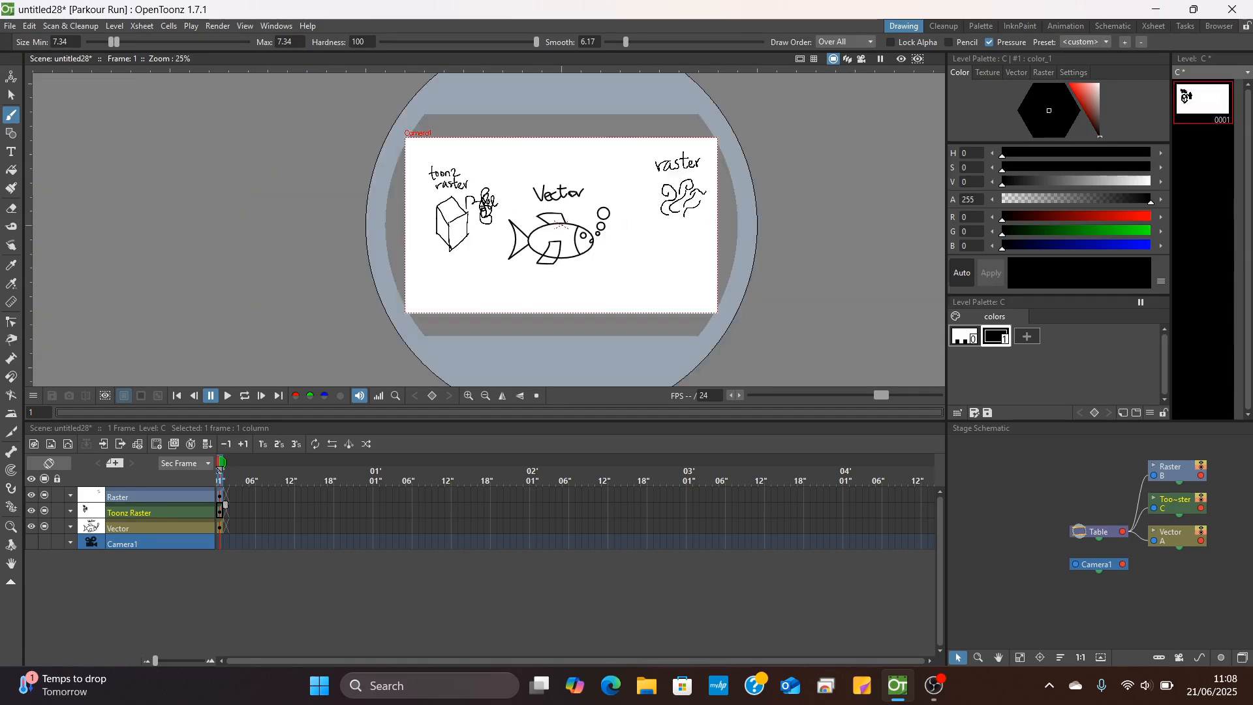
pyautogui.moveTo(471, 201); pyautogui.dragTo(389, 224)
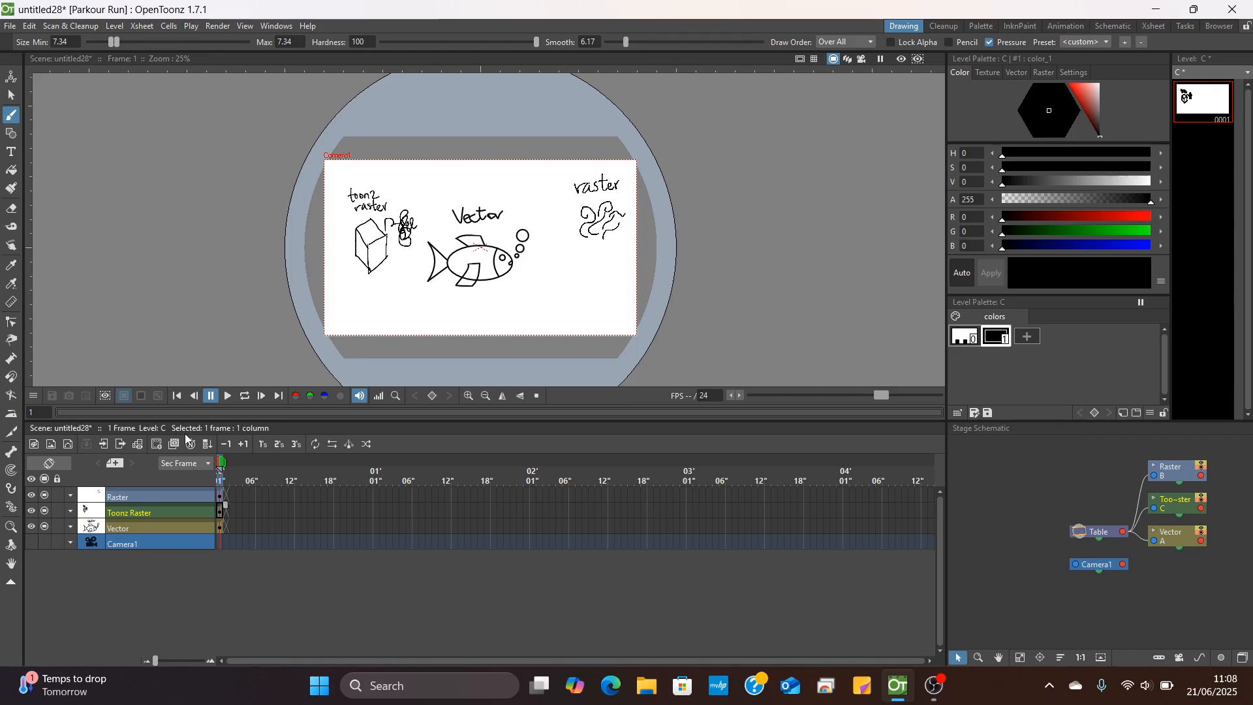
# Draw a freehand zigzag stroke below the fish in the Vector column and inspect its line edges up close
pyautogui.click(222, 527)
pyautogui.moveTo(457, 321)
pyautogui.mouseDown()
pyautogui.moveTo(492, 300)
pyautogui.moveTo(545, 310)
pyautogui.moveTo(516, 376)
pyautogui.mouseUp()
pyautogui.scroll(9, 504, 314)
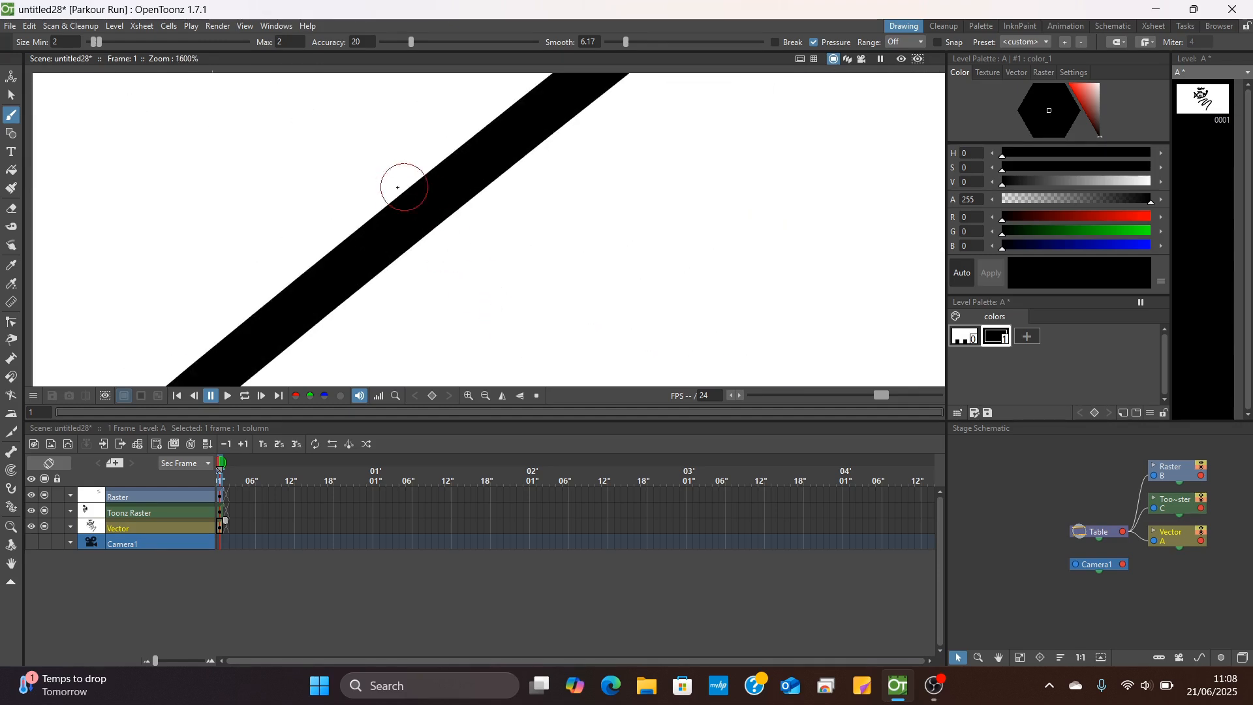
pyautogui.scroll(-6, 399, 198)
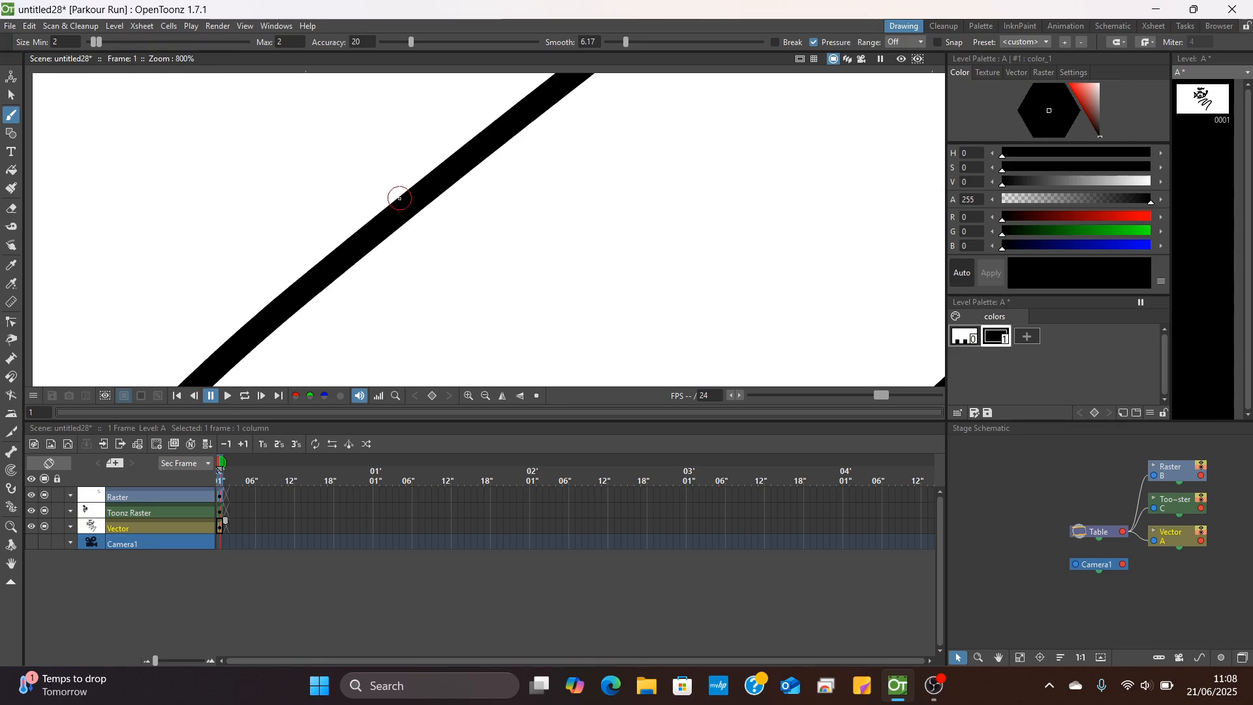
# Select the zigzag stroke below the fish with the Selection tool and delete it
pyautogui.press('s')
pyautogui.click(400, 195)
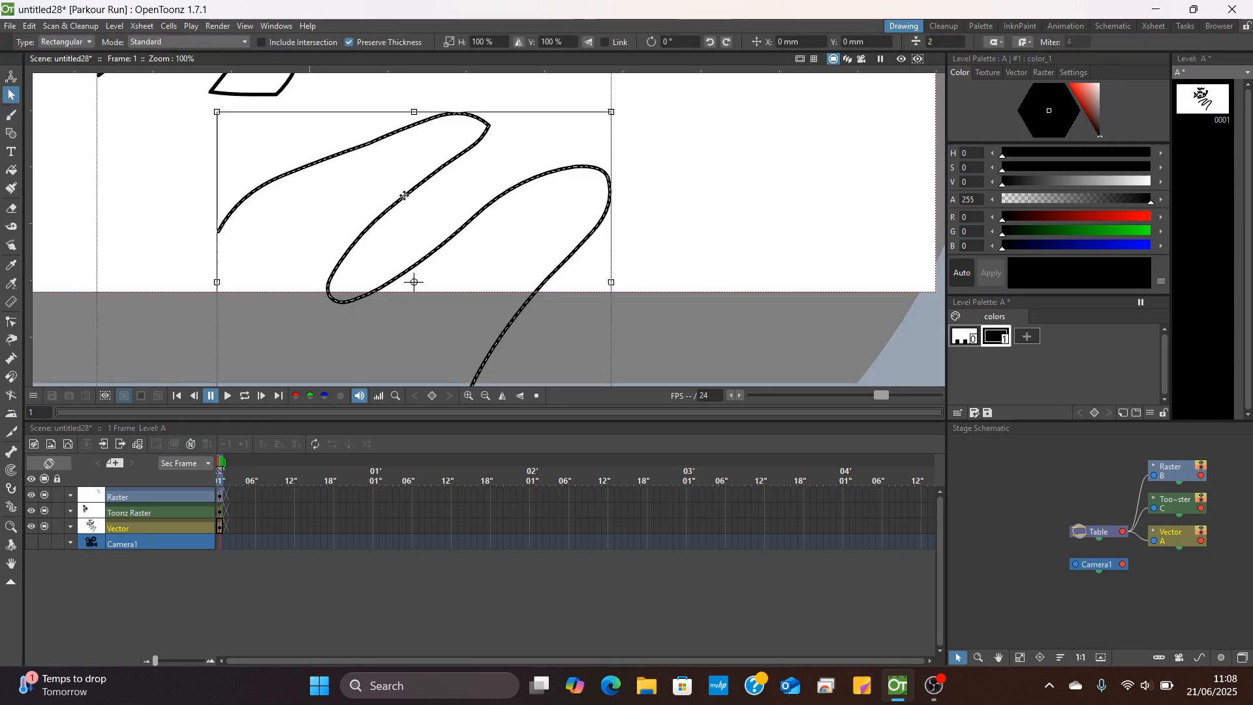
pyautogui.press('Delete')
pyautogui.scroll(-1, 403, 190)
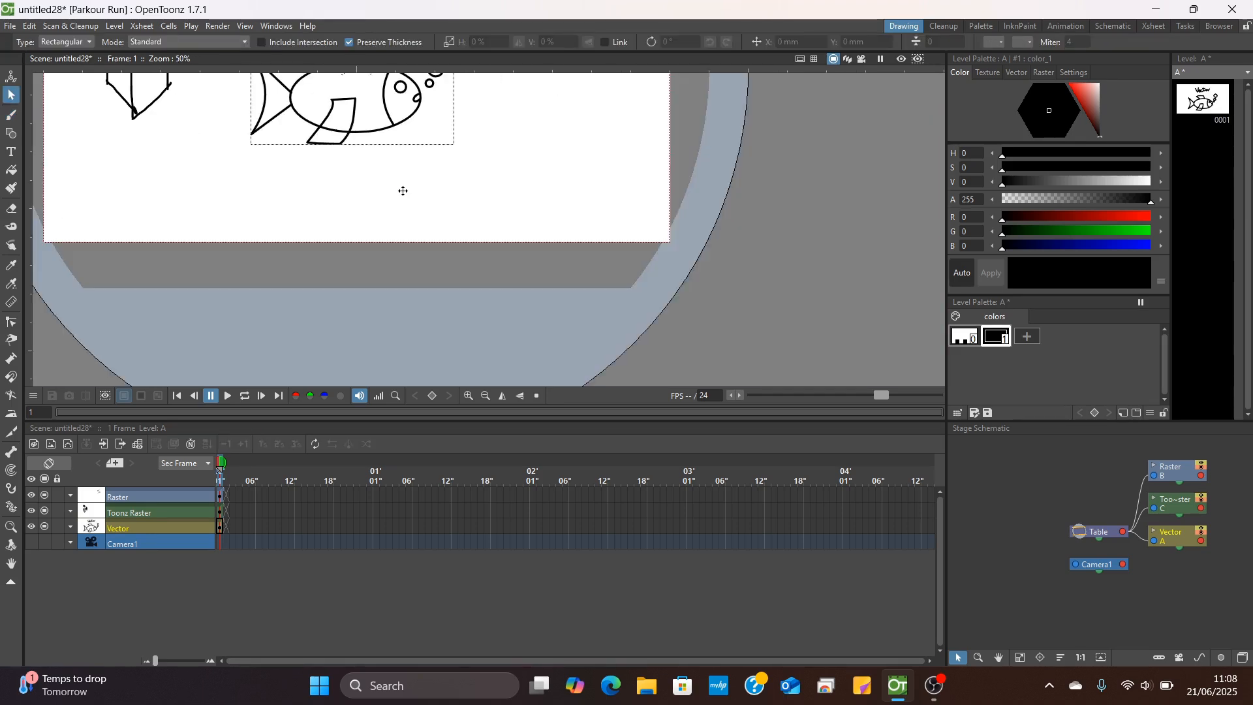
# Draw two upright rectangles in the Vector column with the Geometric tool, one just below the fish's head and one outside the camera frame
pyautogui.moveTo(434, 213); pyautogui.dragTo(532, 349)
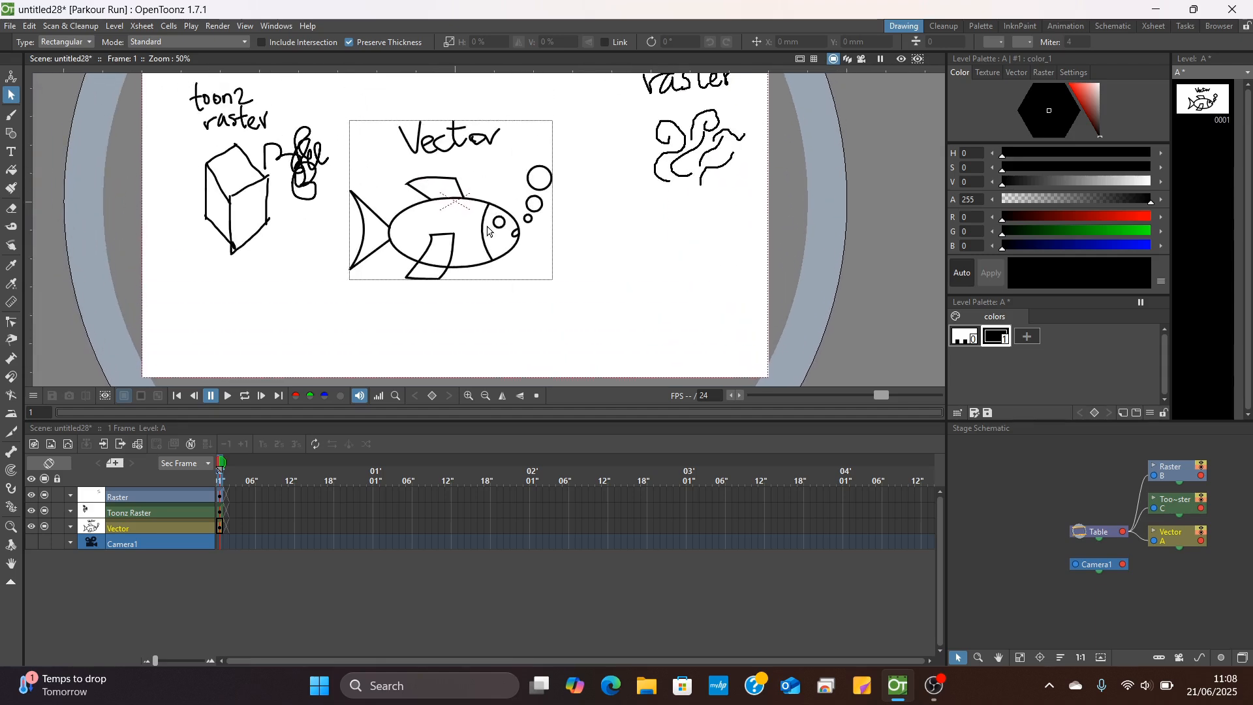
pyautogui.click(11, 133)
pyautogui.moveTo(299, 186); pyautogui.dragTo(293, 150)
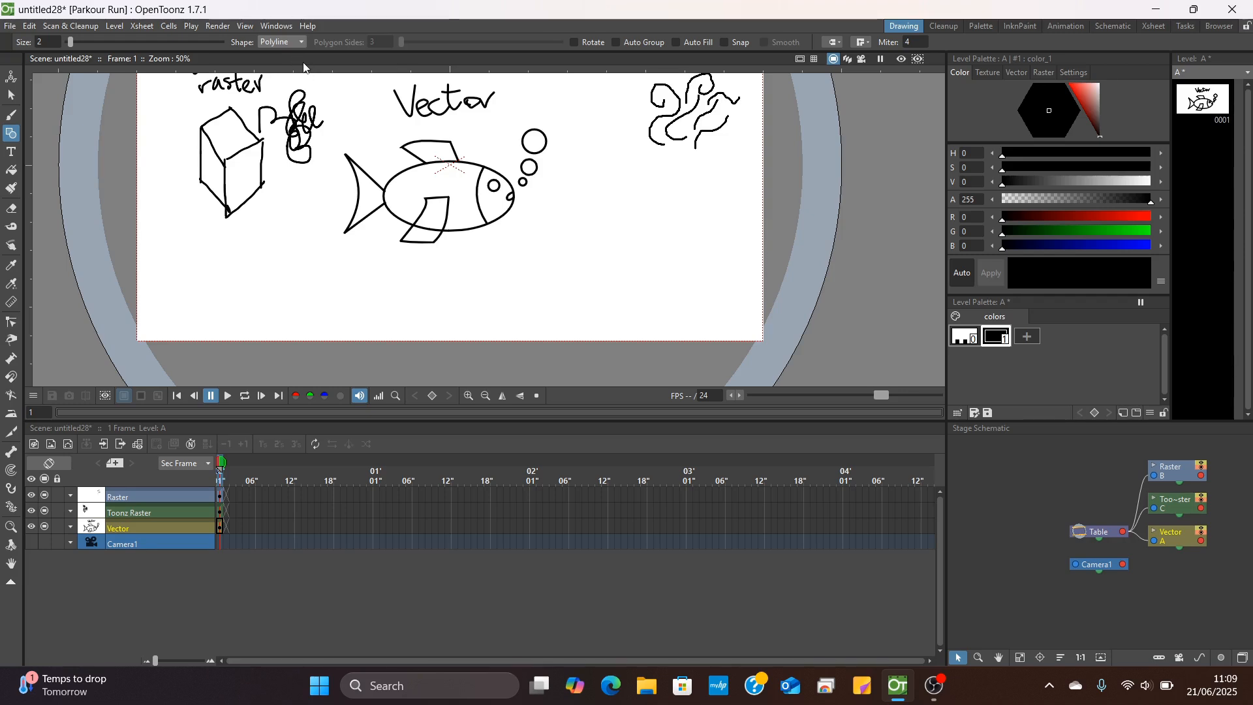
pyautogui.click(287, 43)
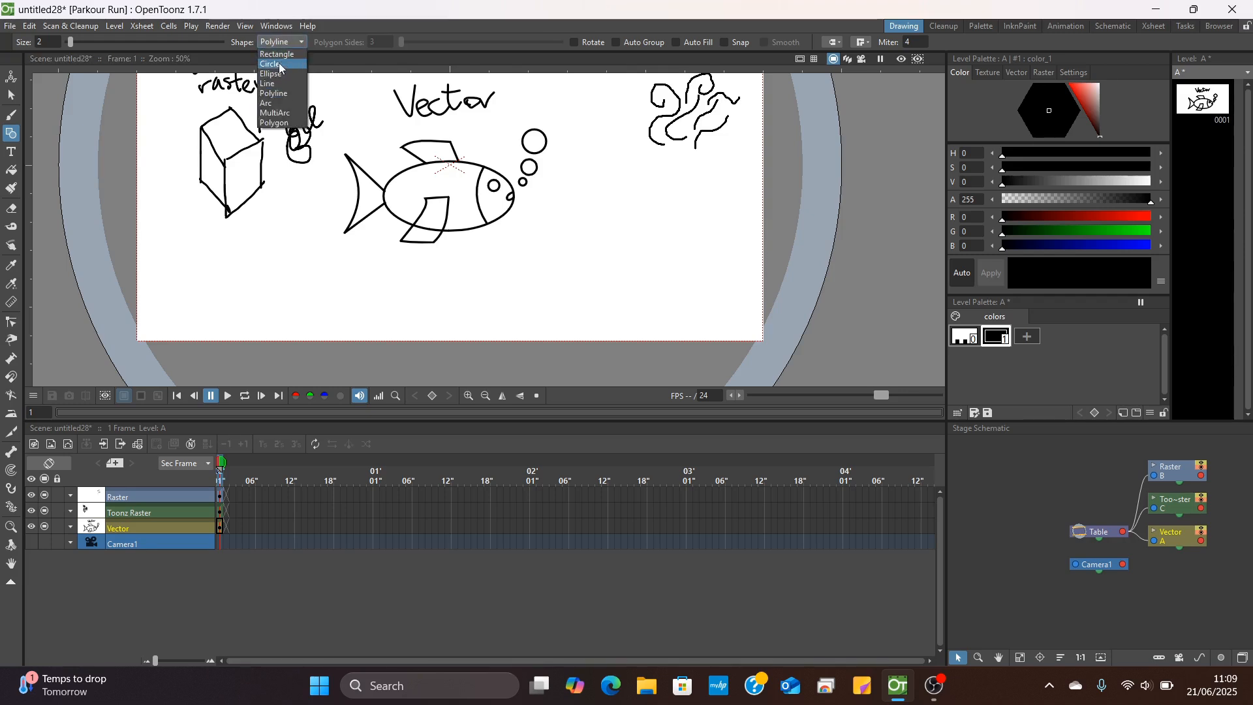
pyautogui.click(277, 54)
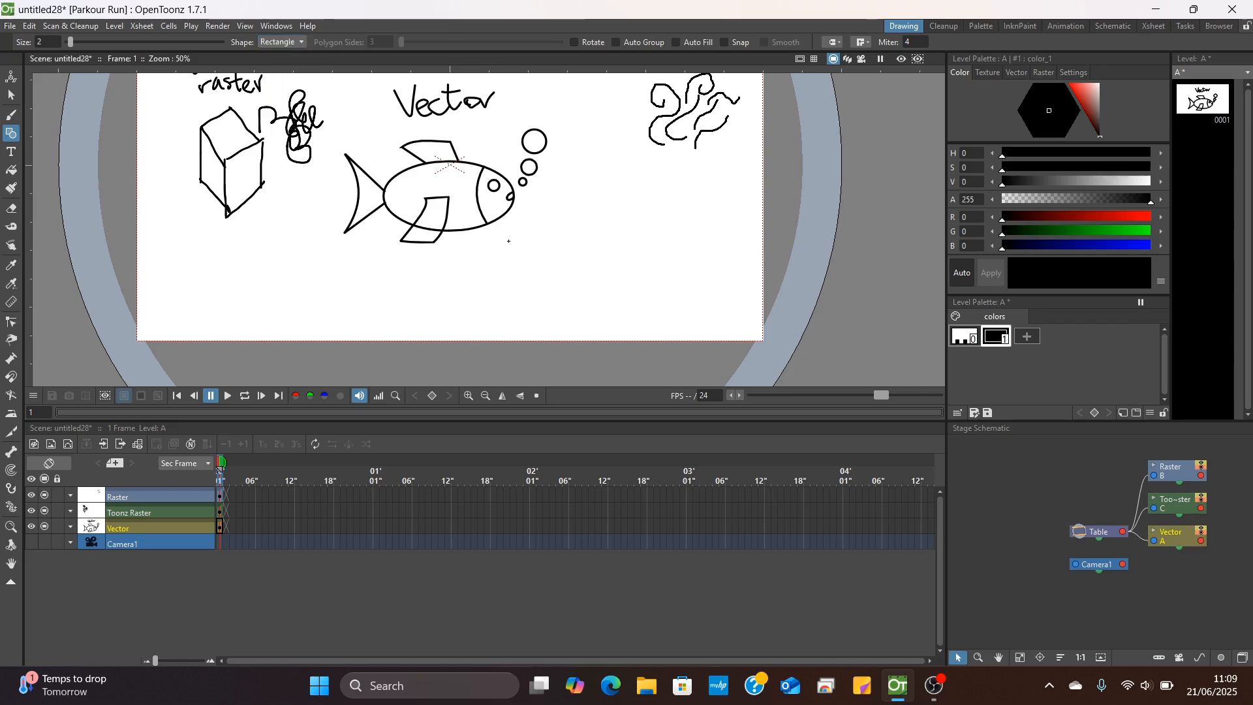
pyautogui.moveTo(502, 222)
pyautogui.mouseDown()
pyautogui.moveTo(548, 284)
pyautogui.moveTo(408, 200)
pyautogui.mouseUp()
pyautogui.moveTo(723, 239); pyautogui.dragTo(768, 338)
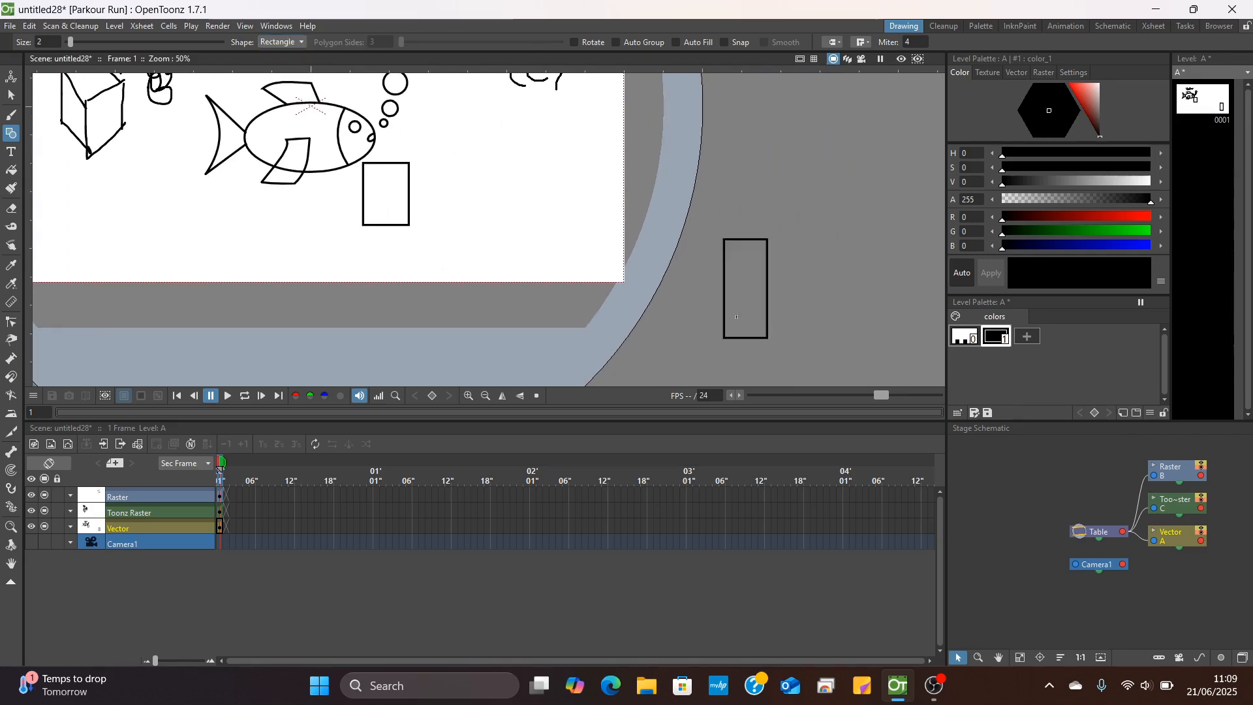
# Draw a large circle in the Vector column that straddles the camera frame's edge and overlaps the outer rectangle
pyautogui.click(290, 44)
pyautogui.click(280, 65)
pyautogui.moveTo(676, 187); pyautogui.dragTo(593, 187)
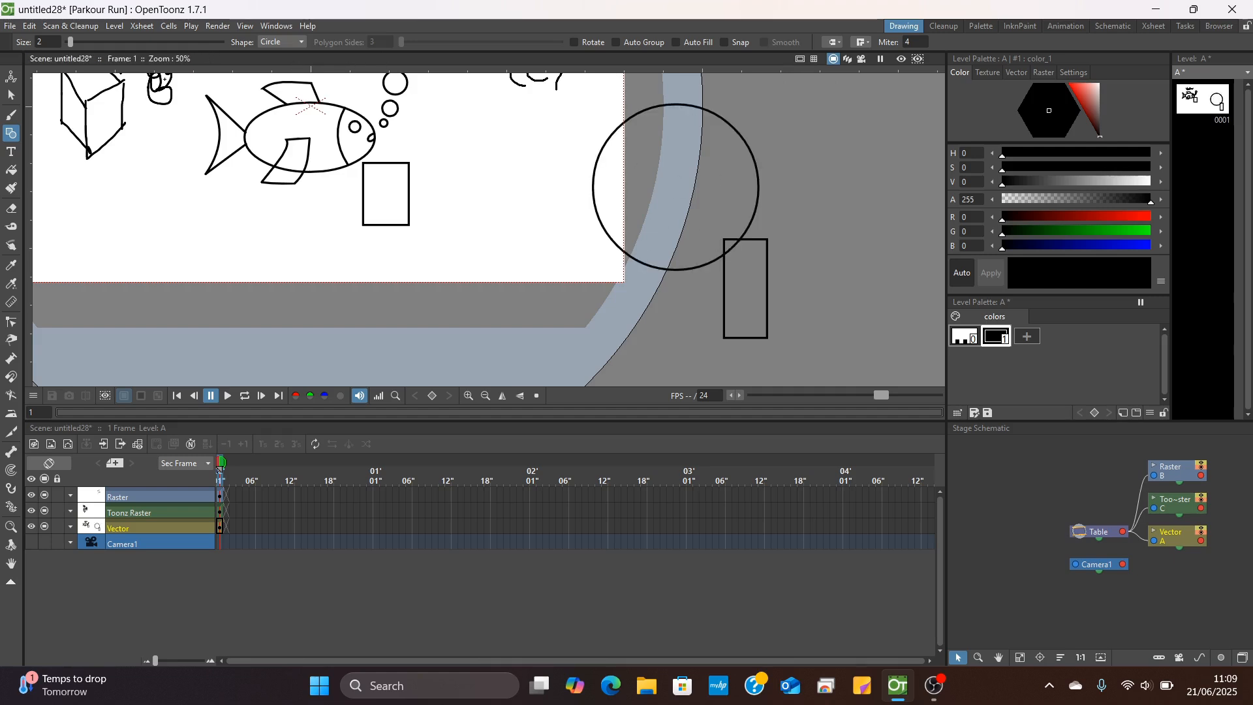
pyautogui.moveTo(117, 98); pyautogui.dragTo(259, 210)
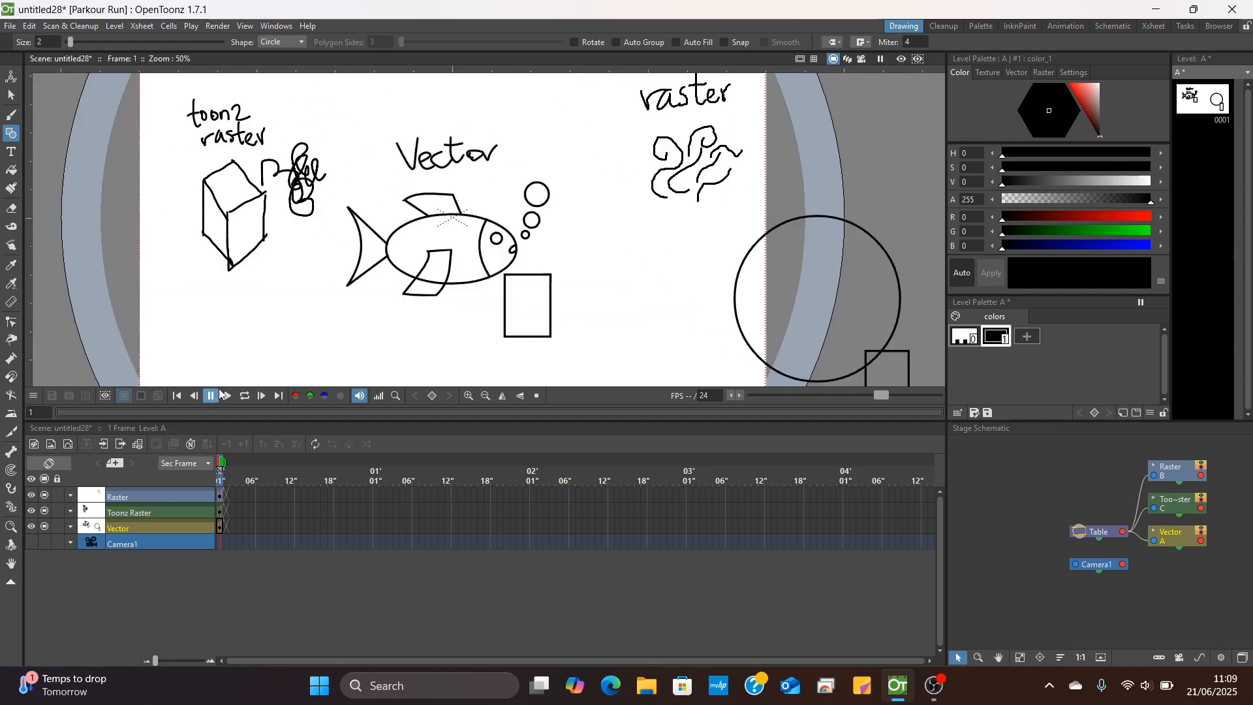
# Draw a circle of thickness 1 around the squiggles in the Raster column and inspect its outline up close
pyautogui.click(220, 494)
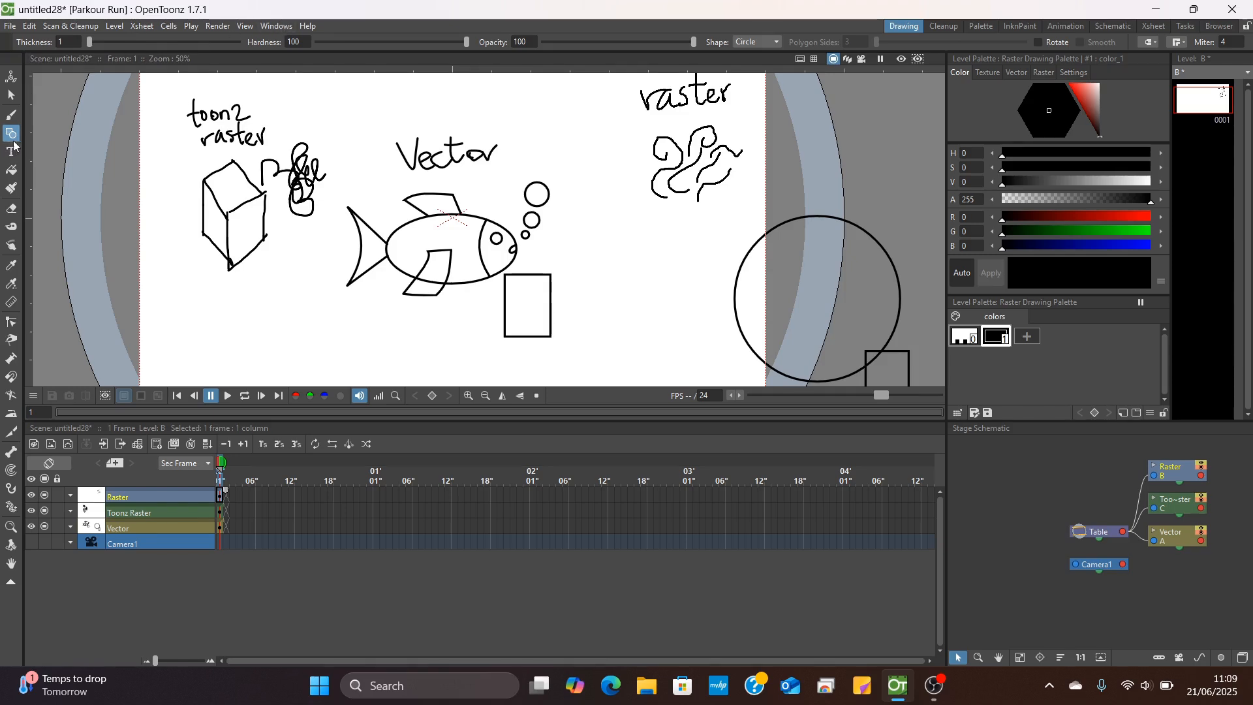
pyautogui.click(772, 42)
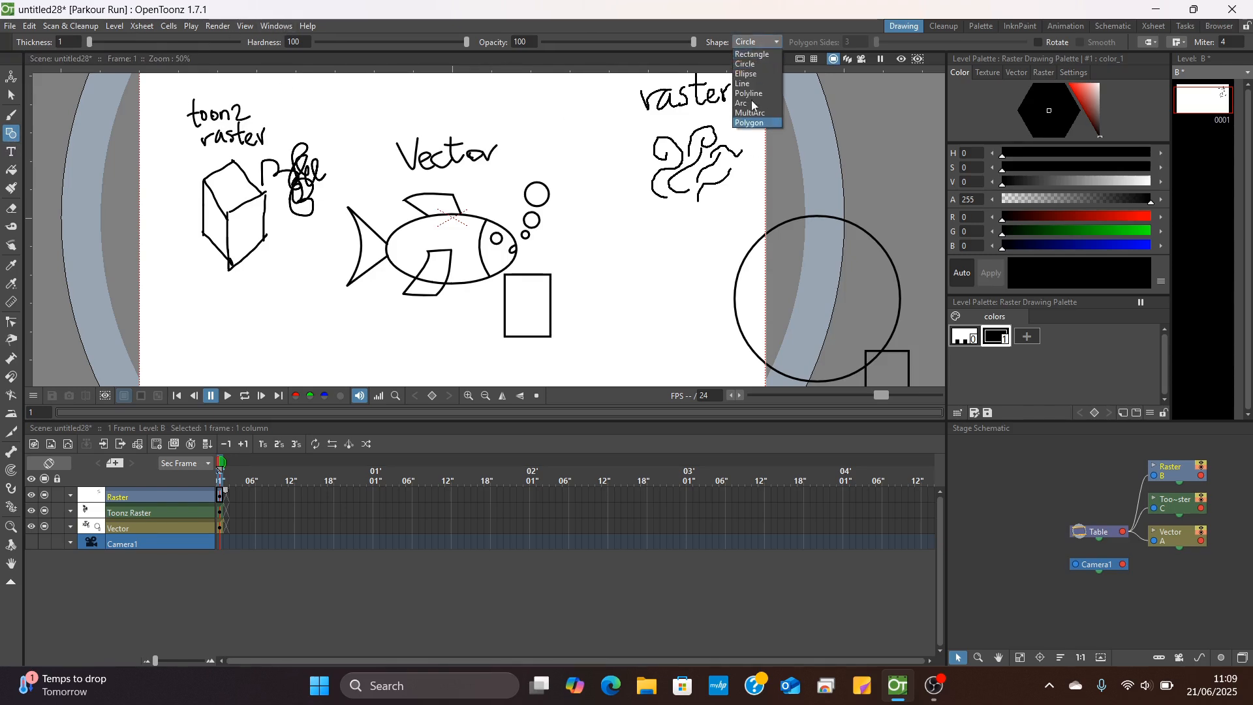
pyautogui.click(754, 65)
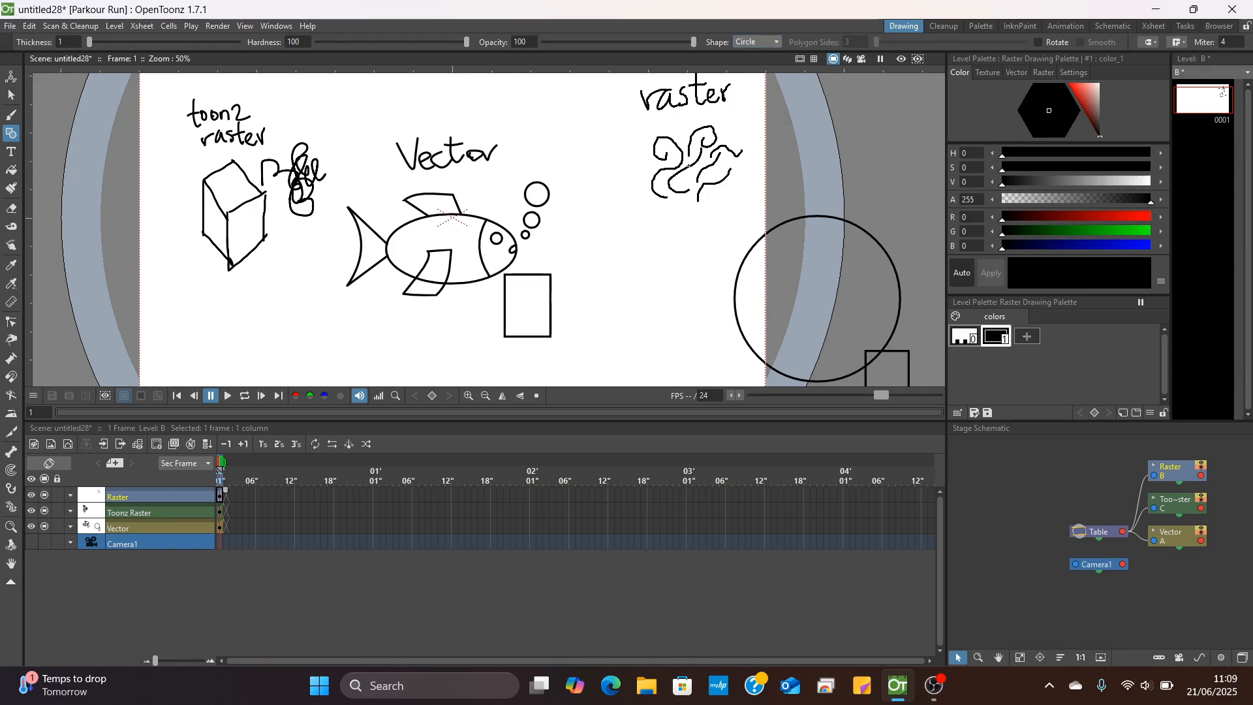
pyautogui.moveTo(696, 172); pyautogui.dragTo(696, 104)
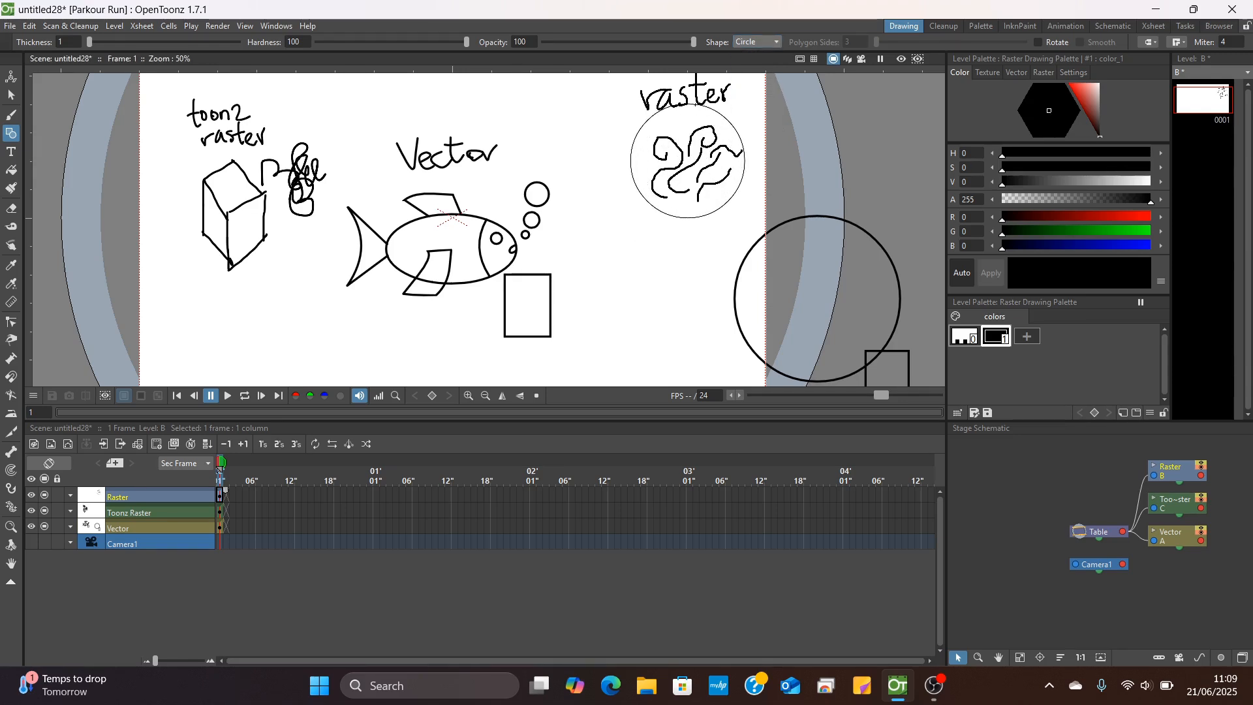
pyautogui.scroll(6, 691, 115)
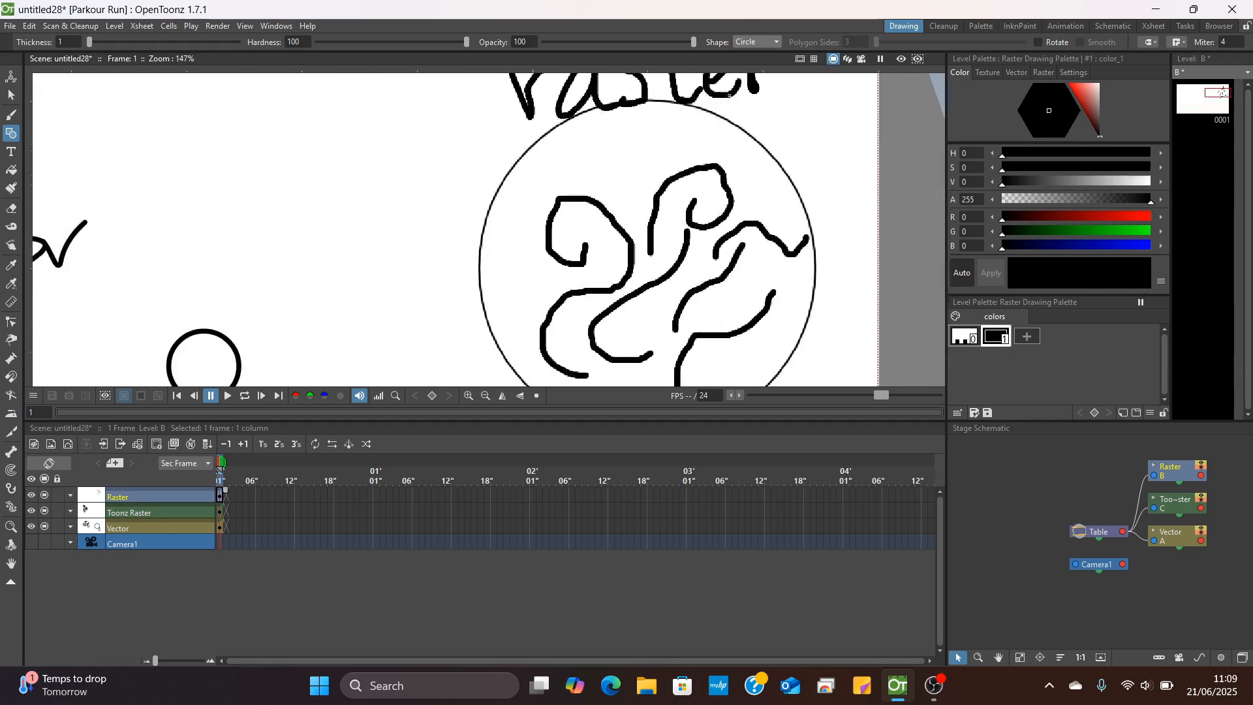
pyautogui.scroll(3, 686, 108)
pyautogui.scroll(-9, 689, 104)
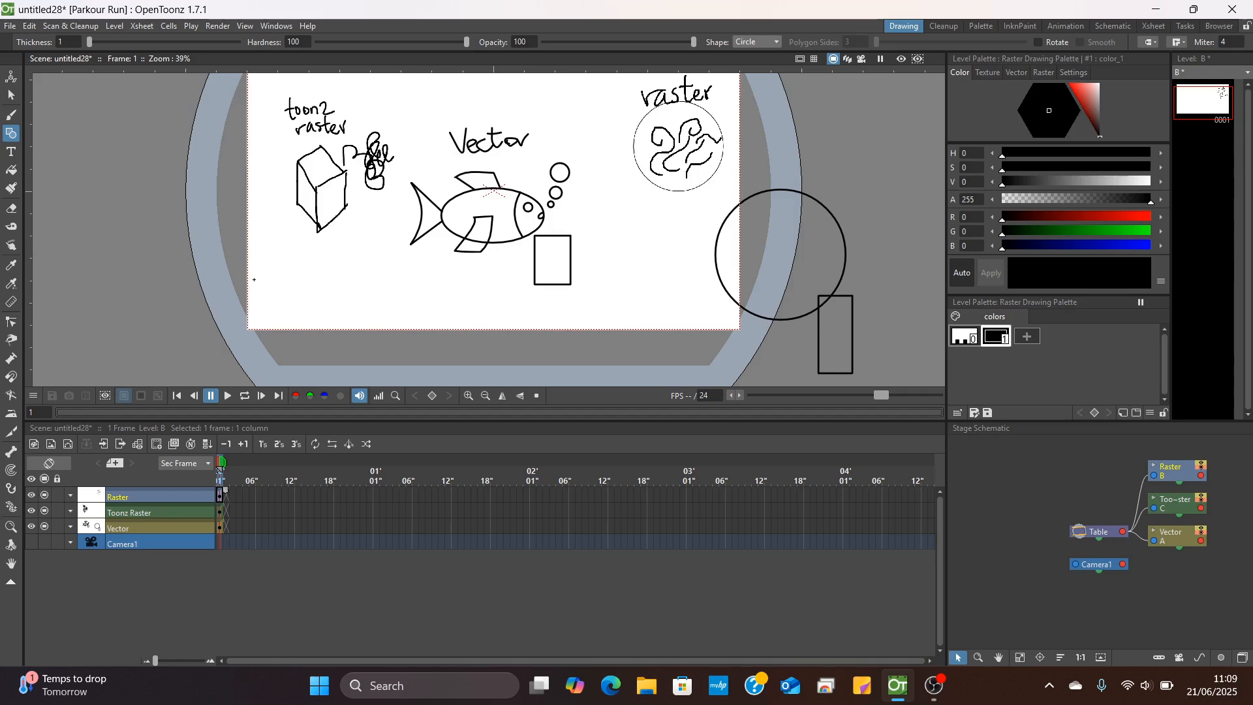
# Check the Type tool on each level type, and add the text "Type something" below the box in the Toonz Raster column
pyautogui.click(11, 152)
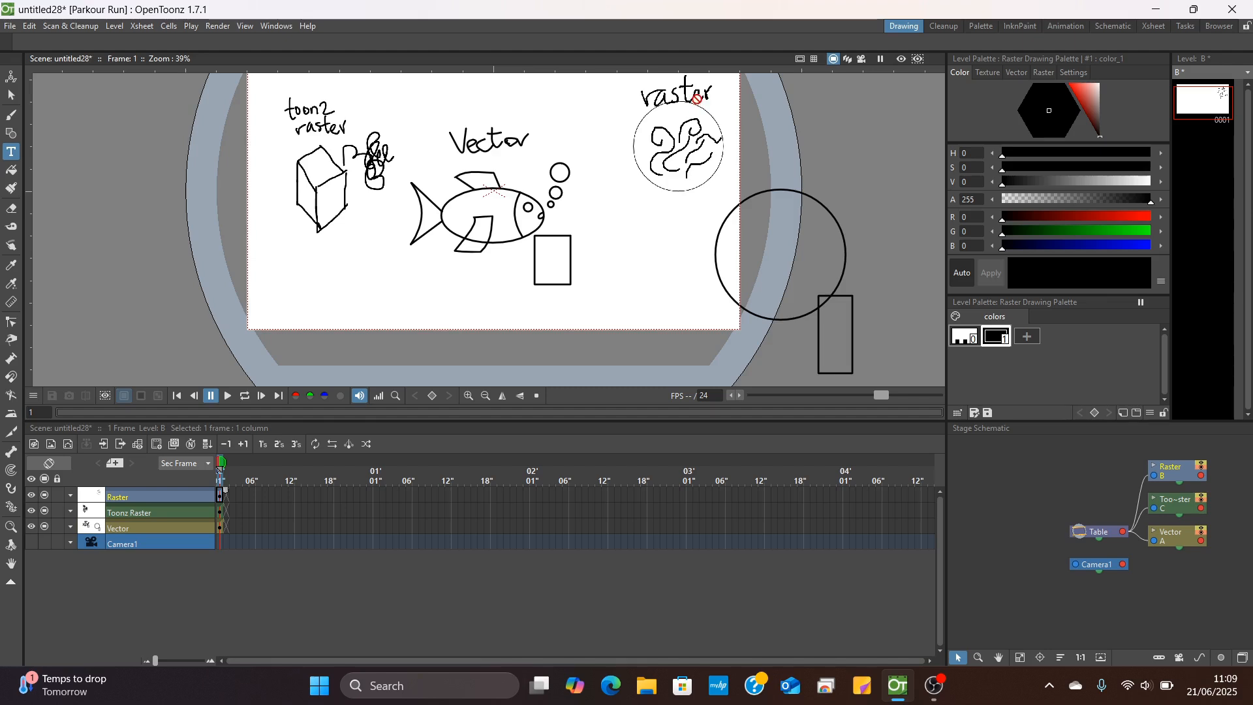
pyautogui.click(222, 510)
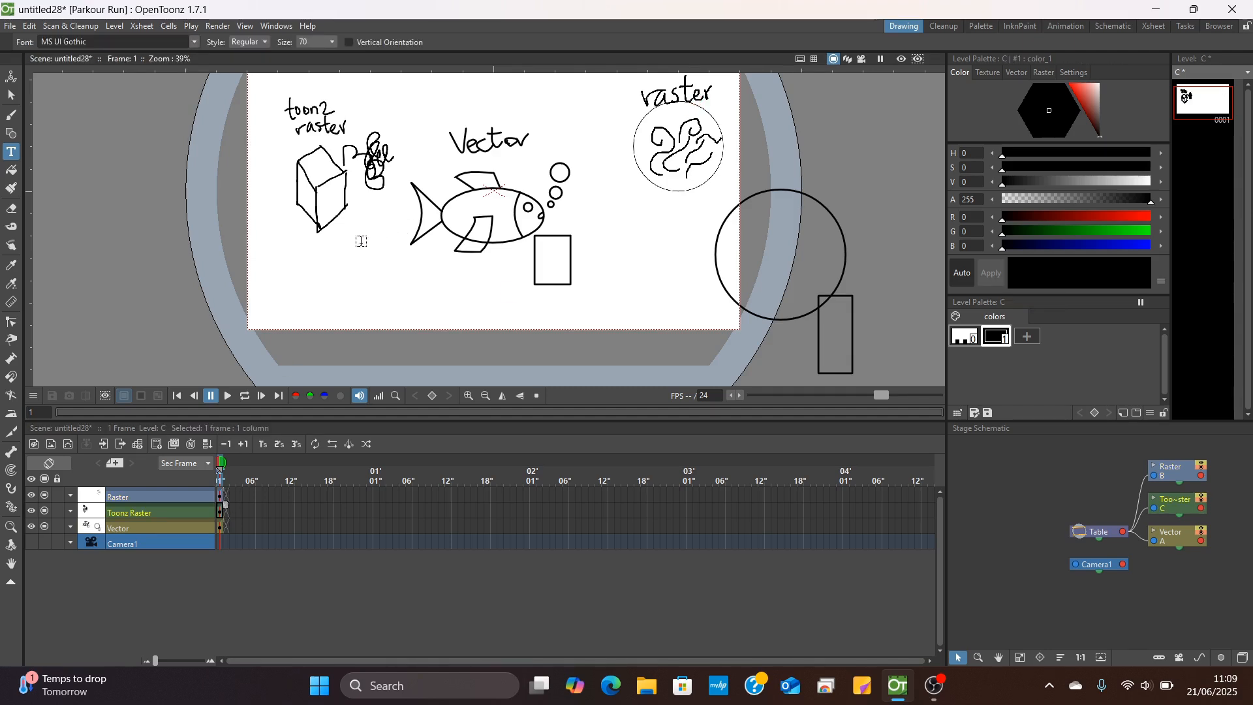
pyautogui.click(222, 531)
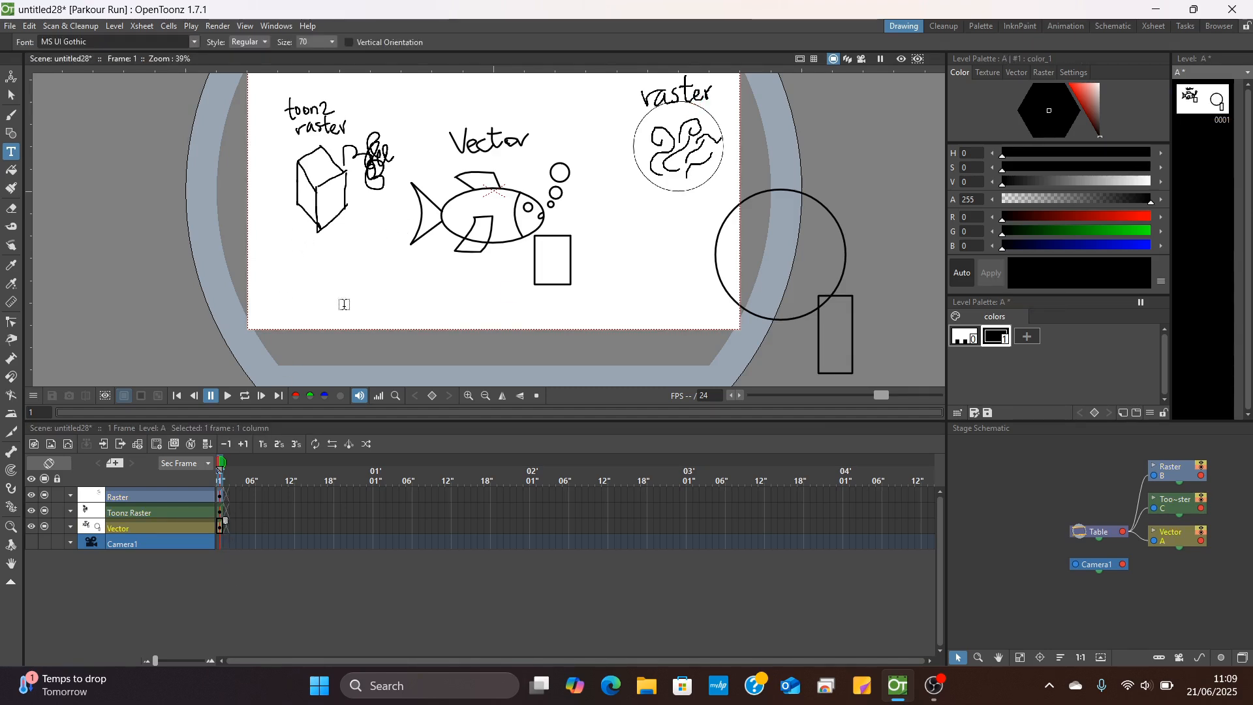
pyautogui.click(224, 514)
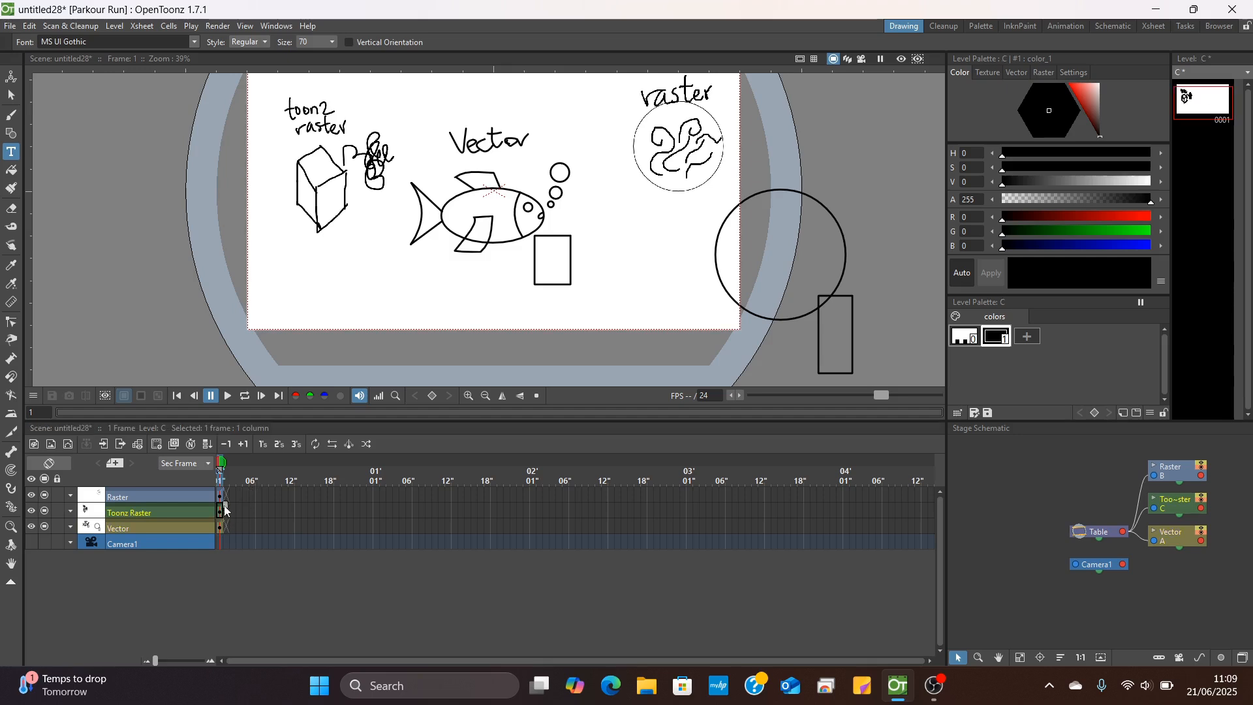
pyautogui.click(309, 287)
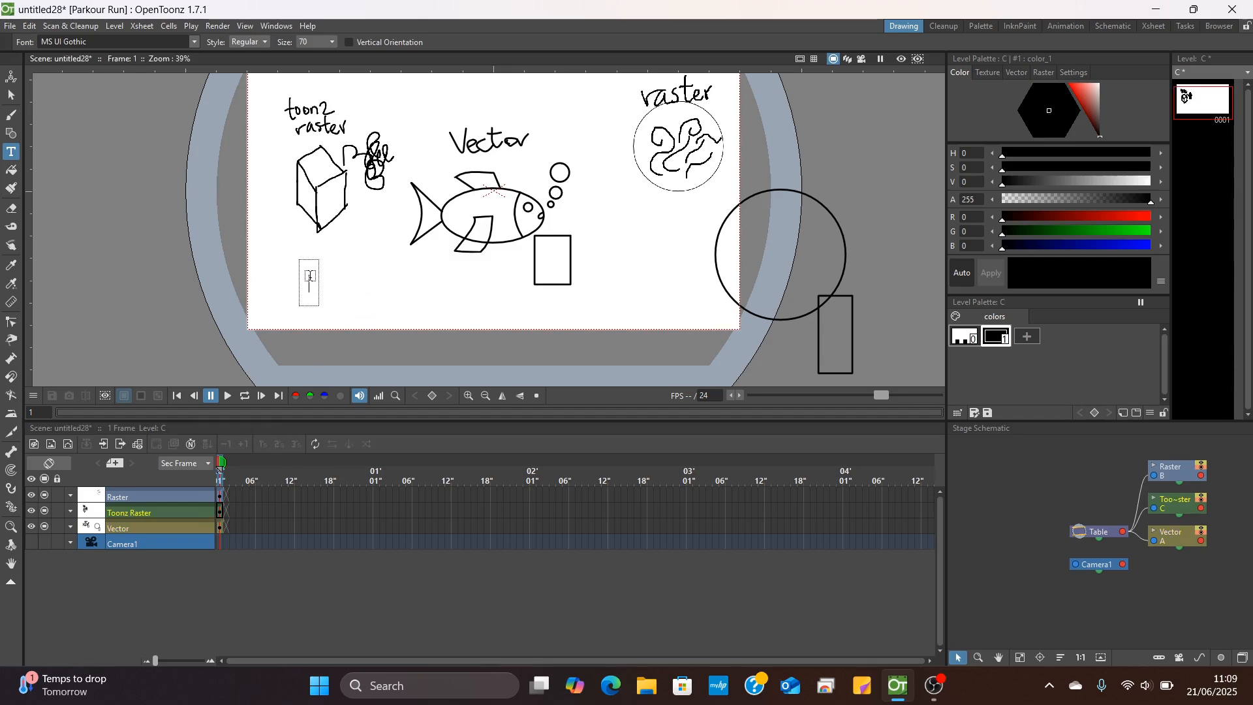
pyautogui.write('Type someth')
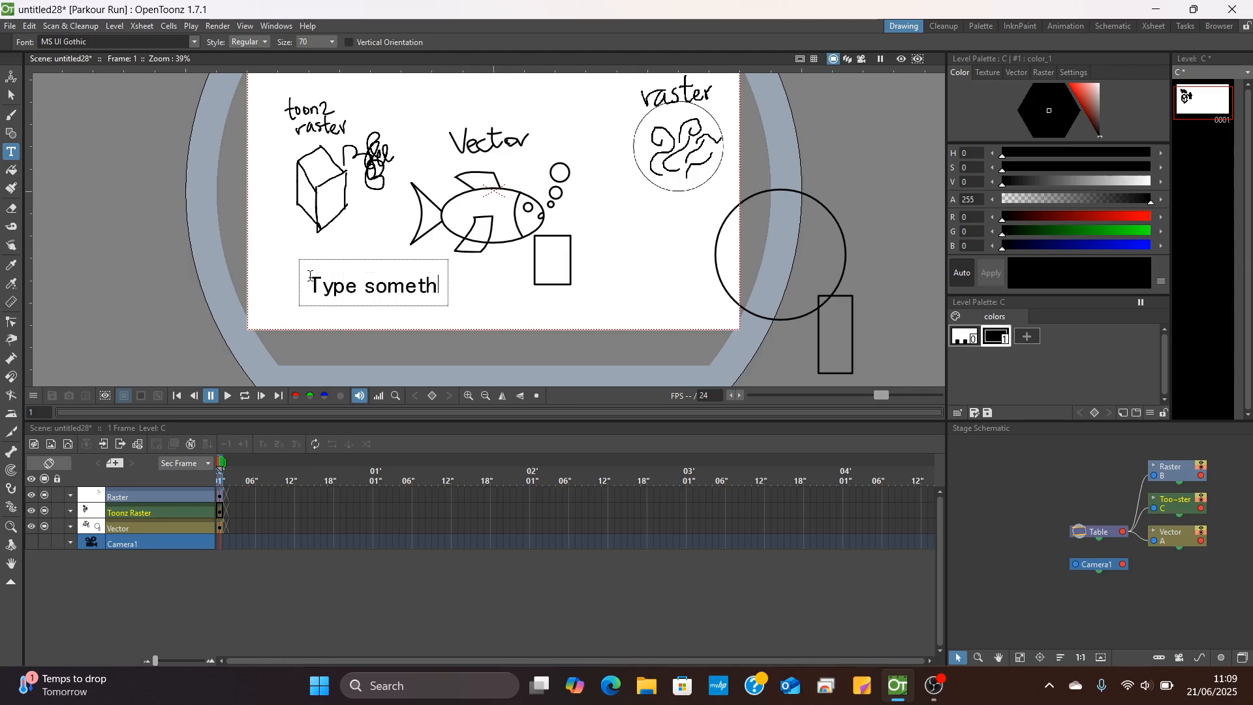
pyautogui.write('ing')
pyautogui.click(191, 43)
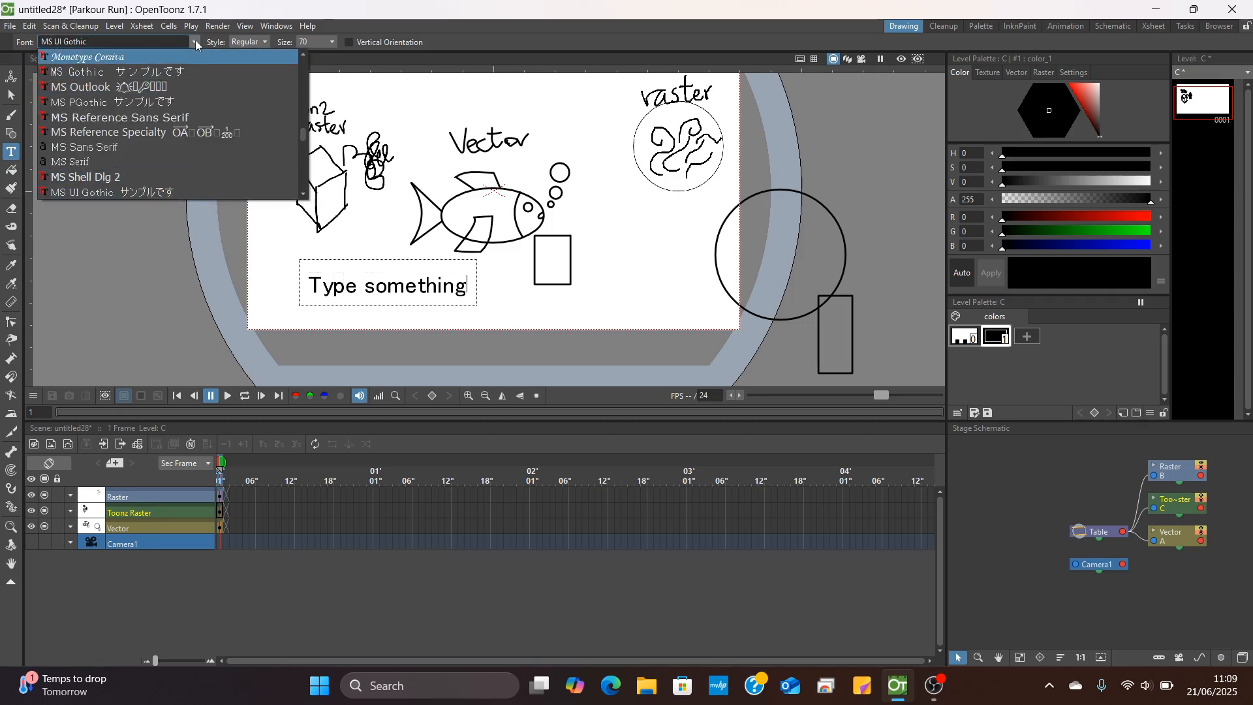
pyautogui.click(194, 41)
# Add a red-orange style (RGB 176, 45, 16) to the Vector level's palette and fill the fish's body with it
pyautogui.click(13, 172)
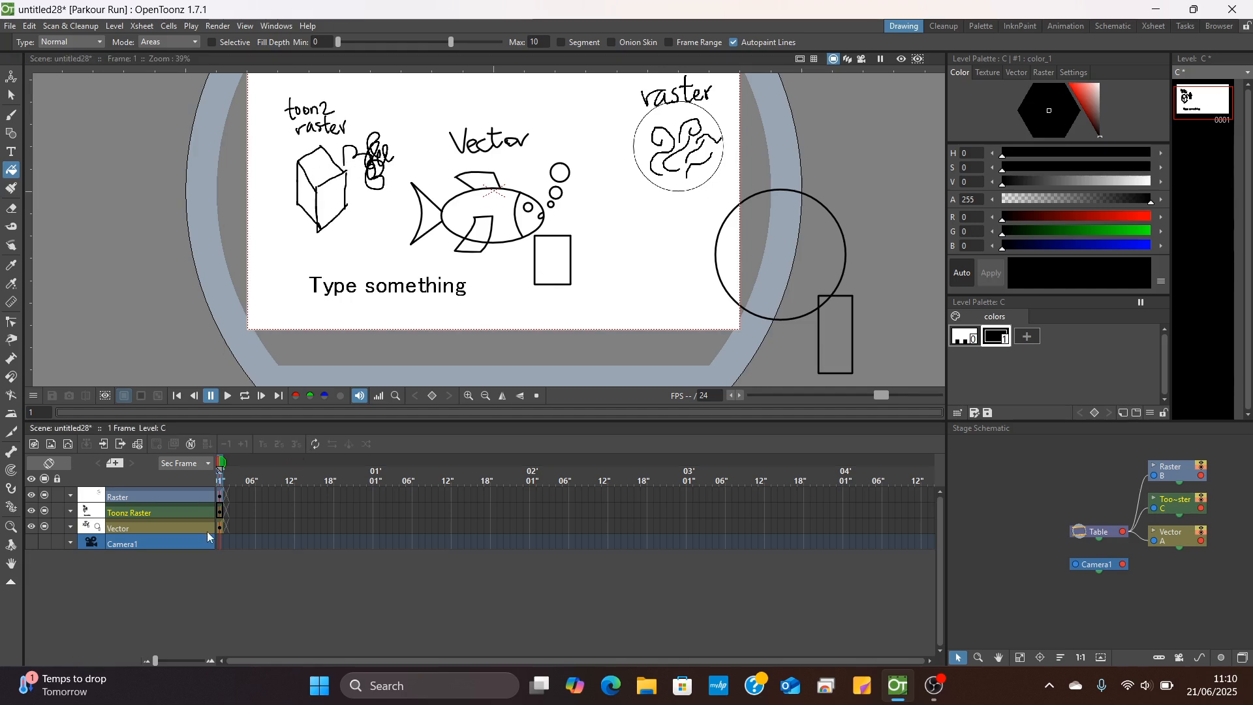
pyautogui.click(223, 526)
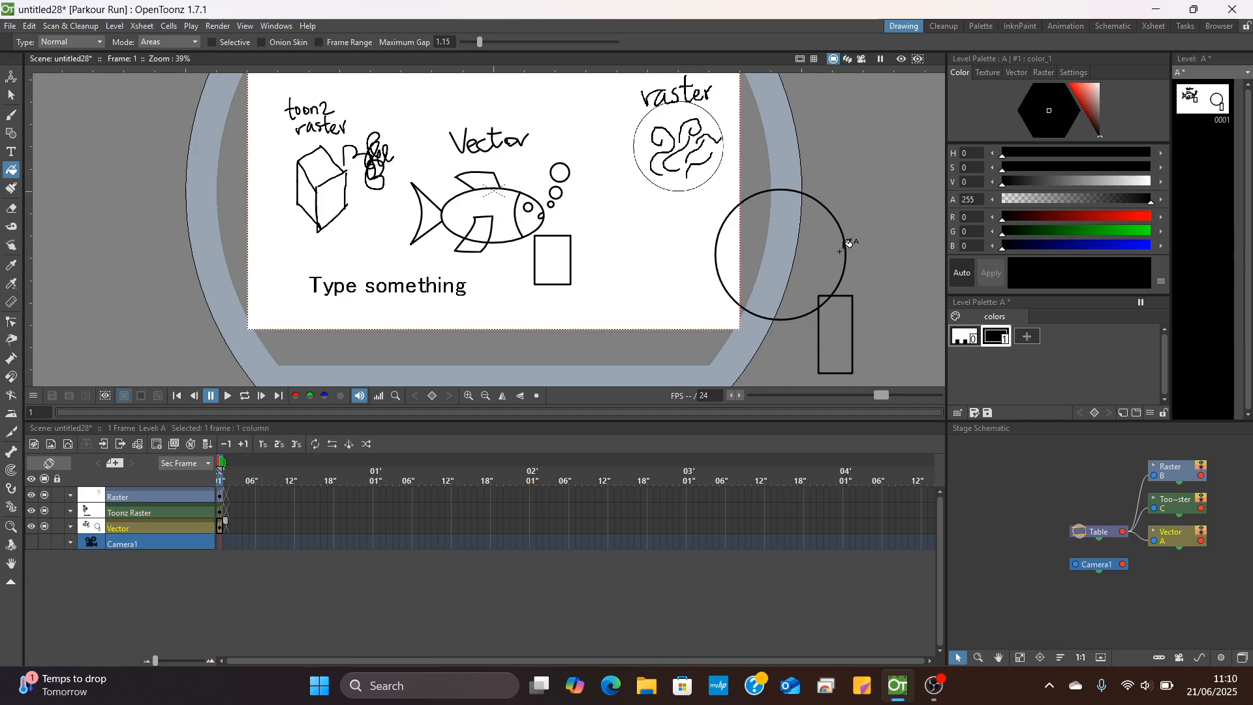
pyautogui.click(1027, 336)
pyautogui.moveTo(1083, 122)
pyautogui.mouseDown()
pyautogui.moveTo(1090, 91)
pyautogui.moveTo(1077, 103)
pyautogui.mouseUp()
pyautogui.click(507, 214)
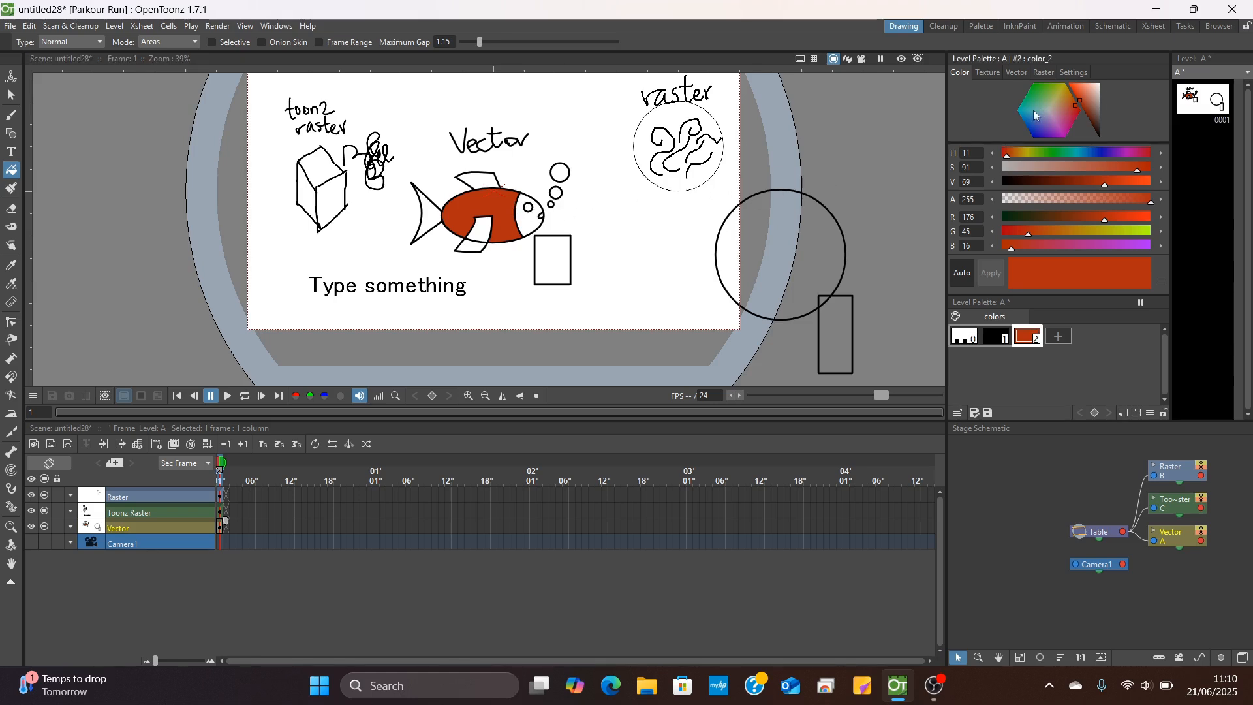
# Add a blue style (RGB 0, 120, 176) to the Vector level's palette and fill the fish's three bubbles with it
pyautogui.moveTo(1032, 110); pyautogui.dragTo(1020, 115)
pyautogui.hotkey('ctrl', 'z')
pyautogui.click(1056, 337)
pyautogui.moveTo(1018, 113); pyautogui.dragTo(1021, 119)
pyautogui.click(560, 173)
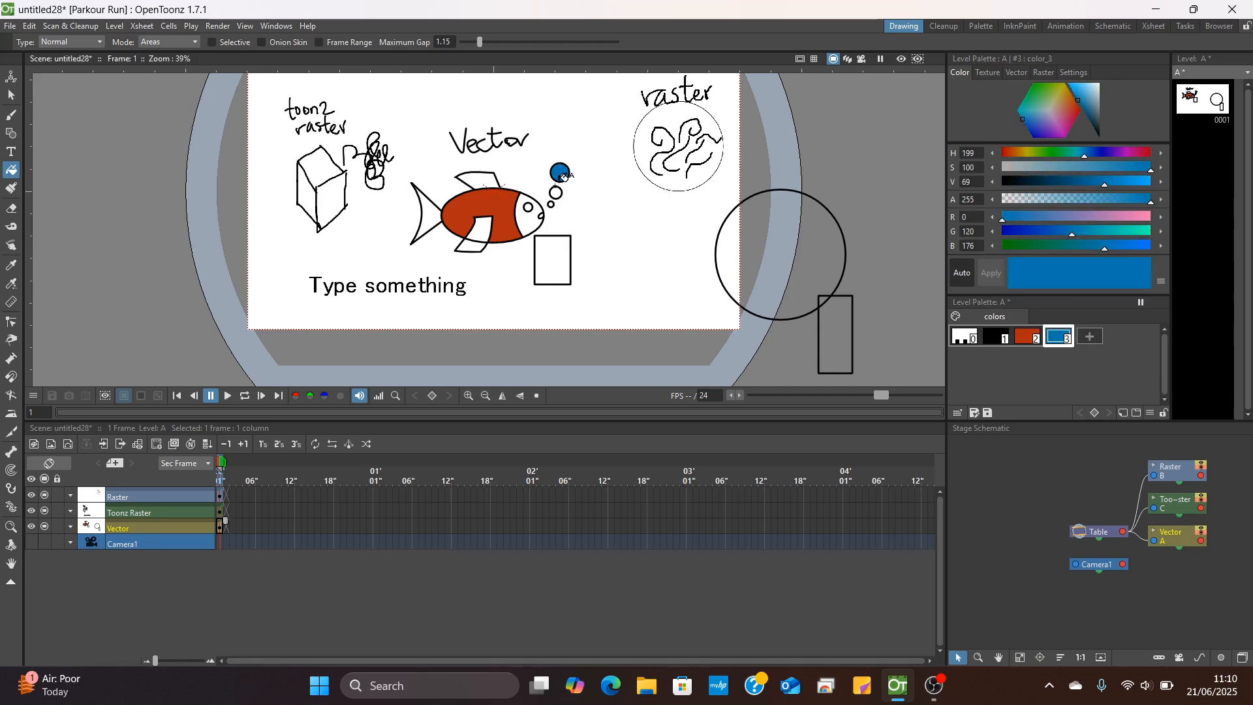
pyautogui.click(556, 193)
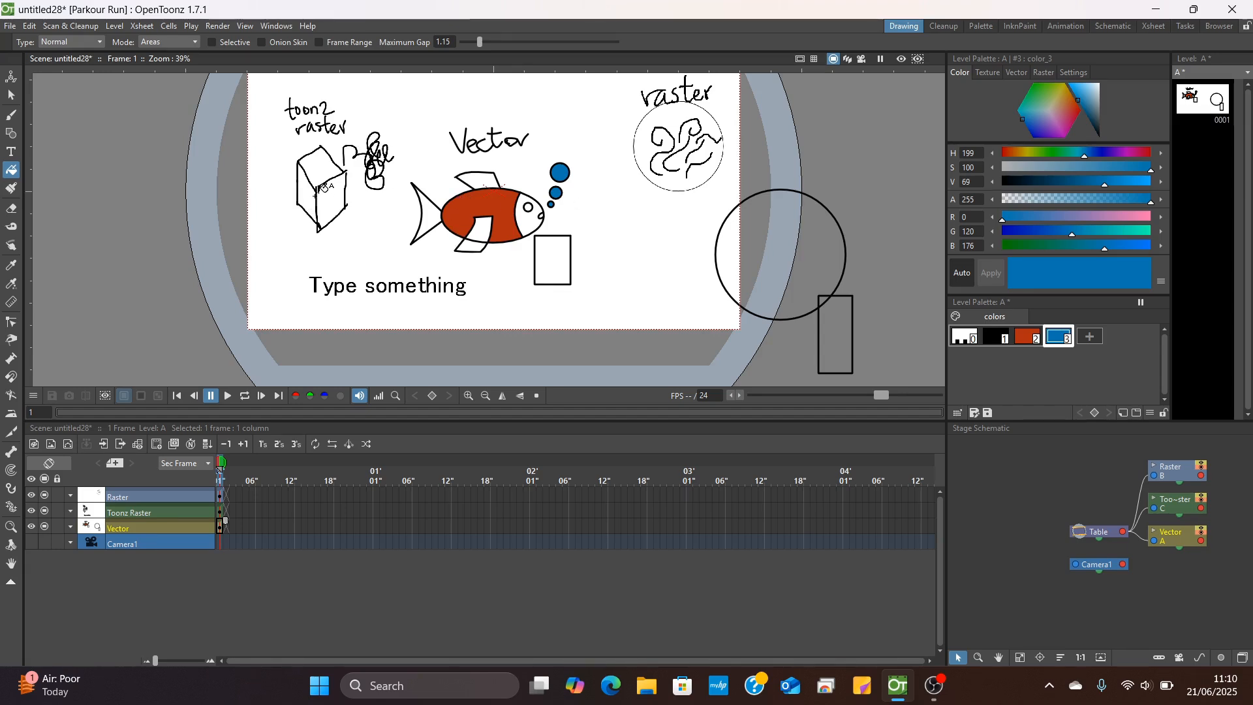
# Add a dark blue style (RGB 0, 0, 174) to the Toonz Raster palette, fill the box's left face and inspect the fill's edges
pyautogui.scroll(8, 316, 196)
pyautogui.moveTo(315, 196); pyautogui.dragTo(316, 247)
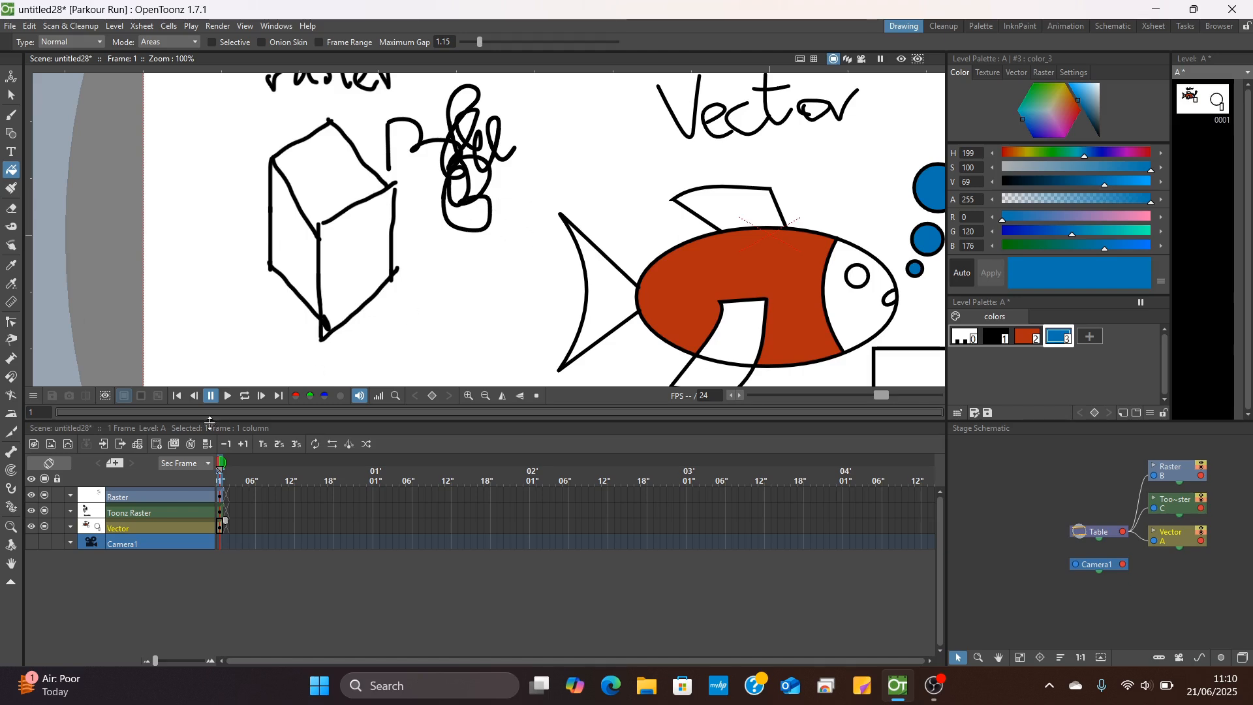
pyautogui.click(222, 512)
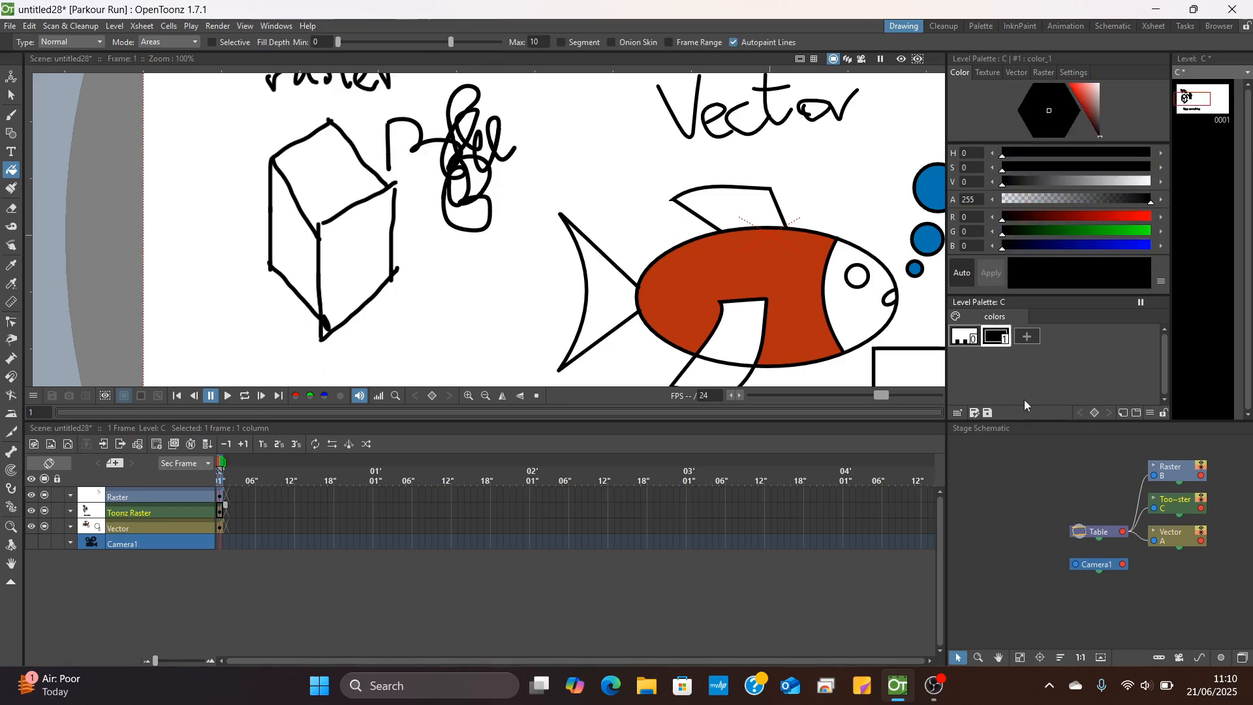
pyautogui.click(1027, 336)
pyautogui.click(1105, 247)
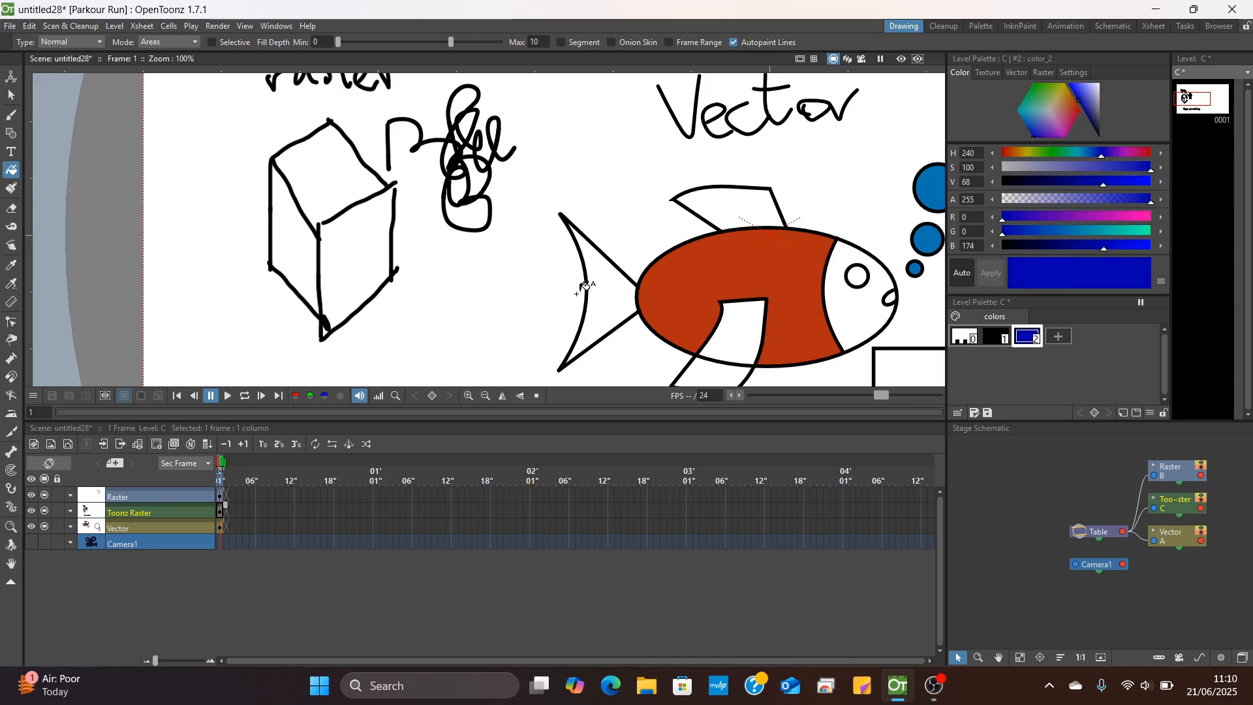
pyautogui.click(304, 254)
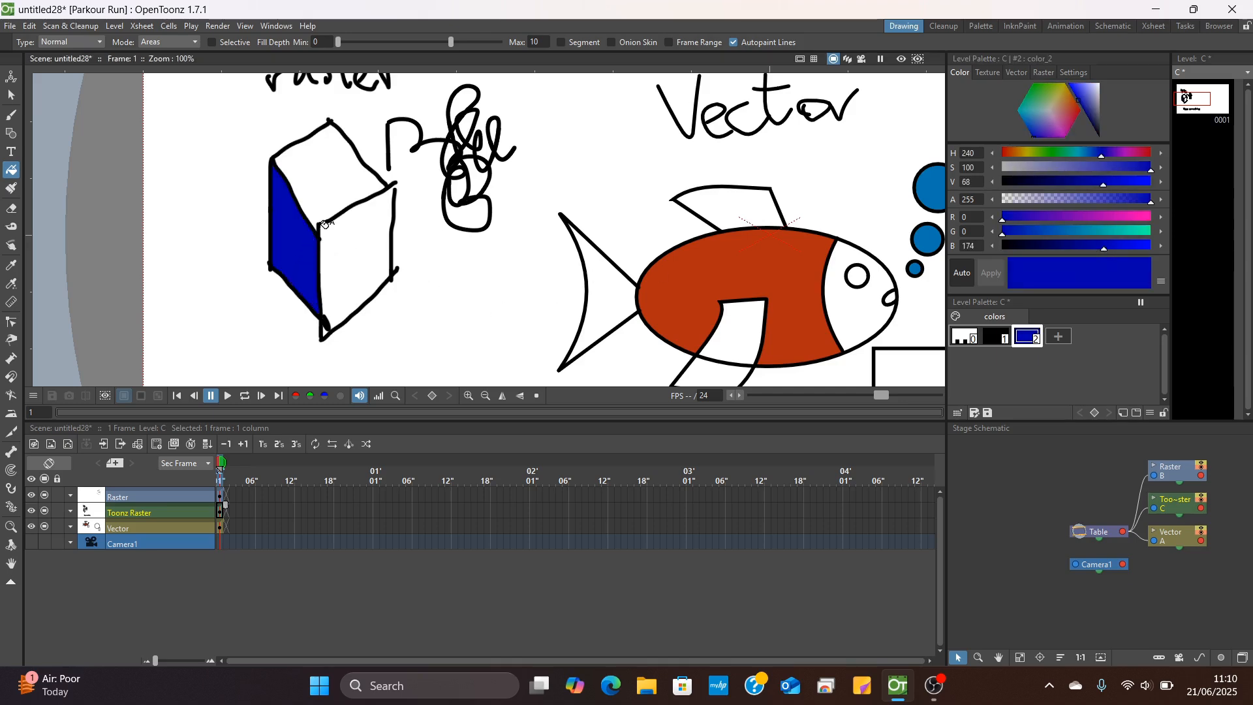
pyautogui.scroll(8, 305, 210)
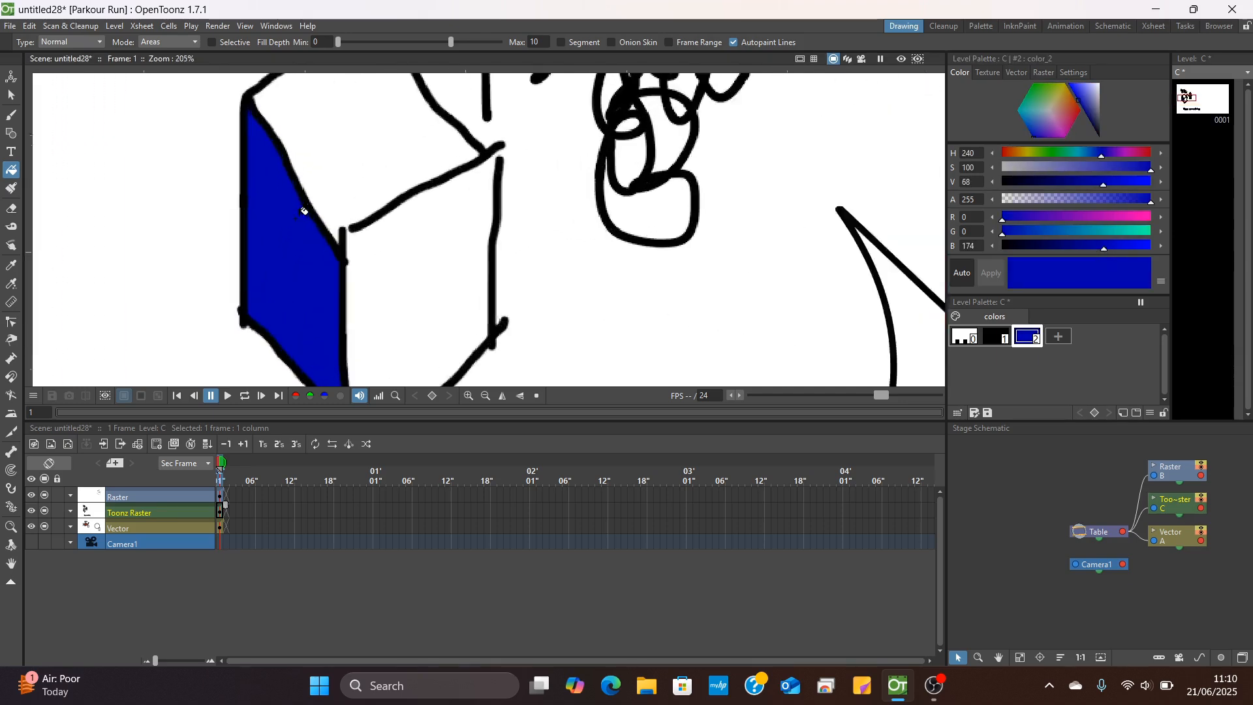
pyautogui.scroll(-14, 300, 208)
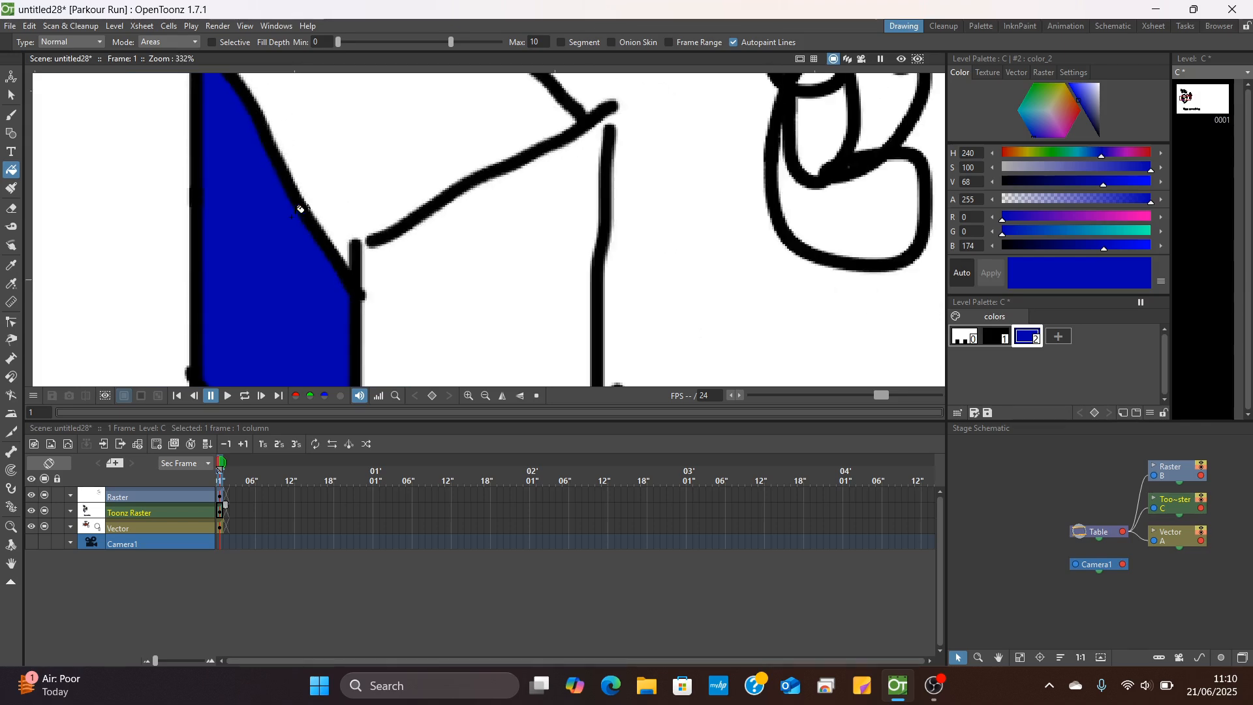
pyautogui.scroll(2, 337, 206)
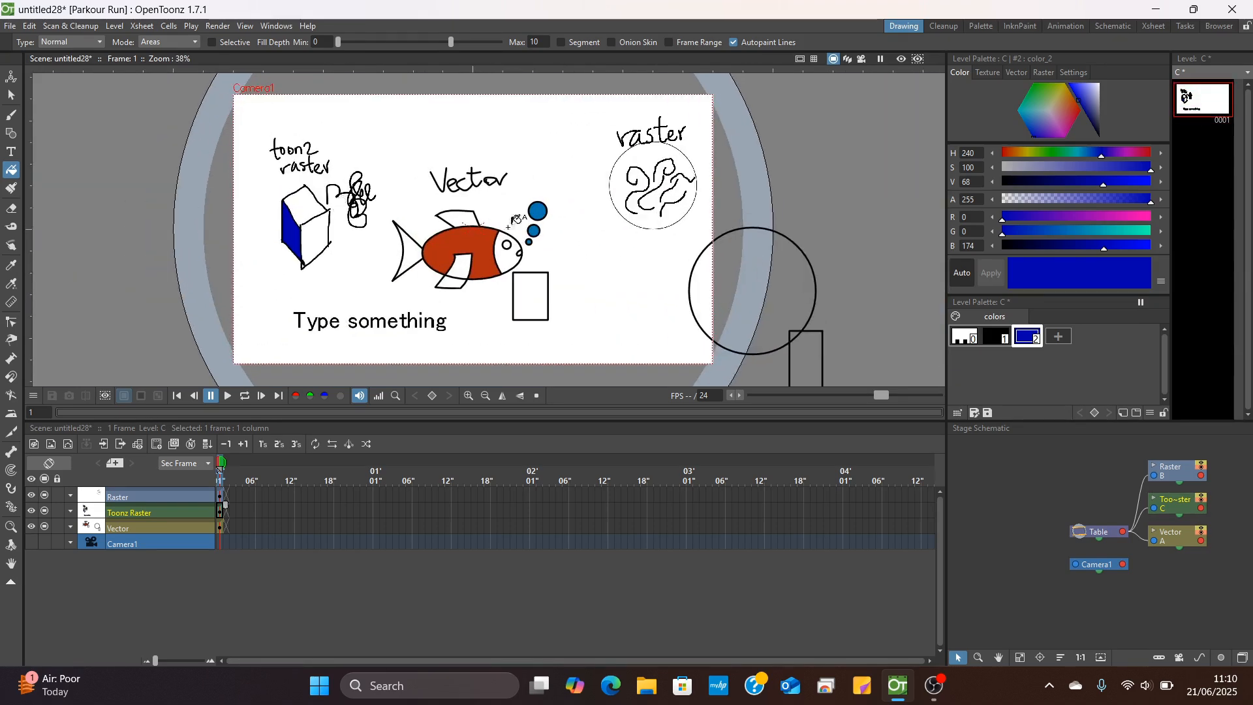
# Draw a small freehand square with the Brush on the Raster level, overlapping the lower edge of the circle
pyautogui.click(222, 496)
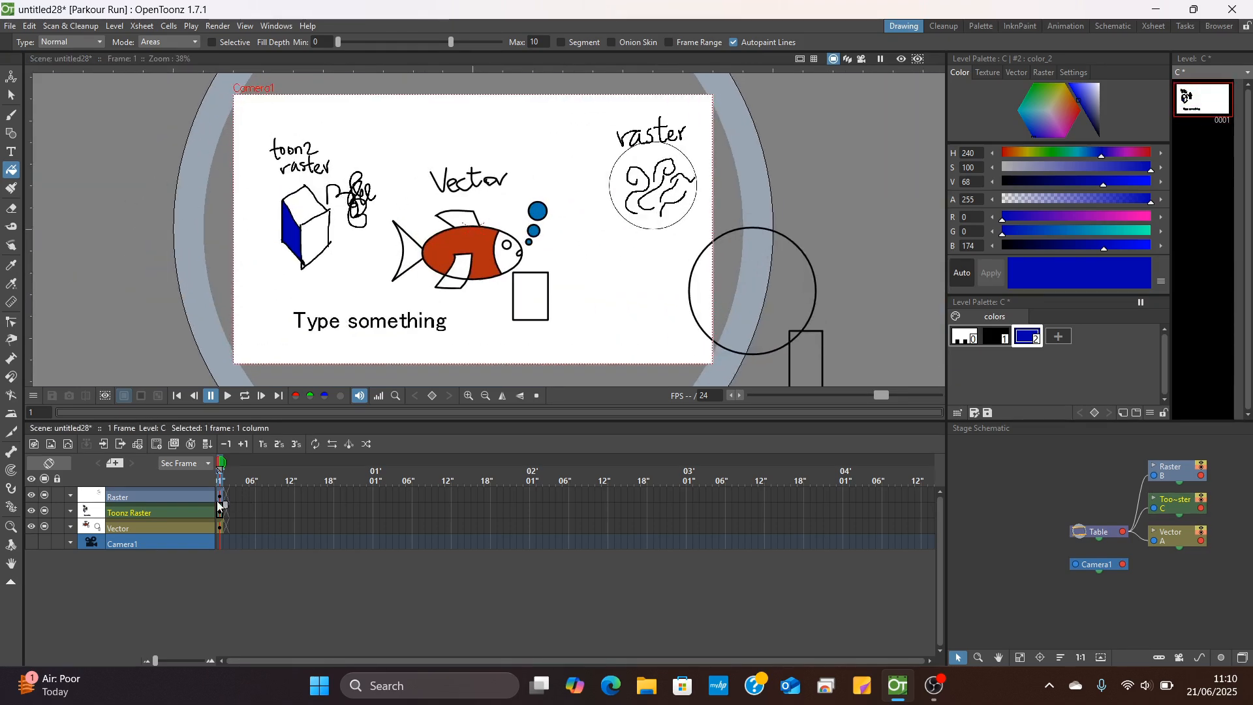
pyautogui.scroll(2, 656, 185)
pyautogui.scroll(2, 656, 185)
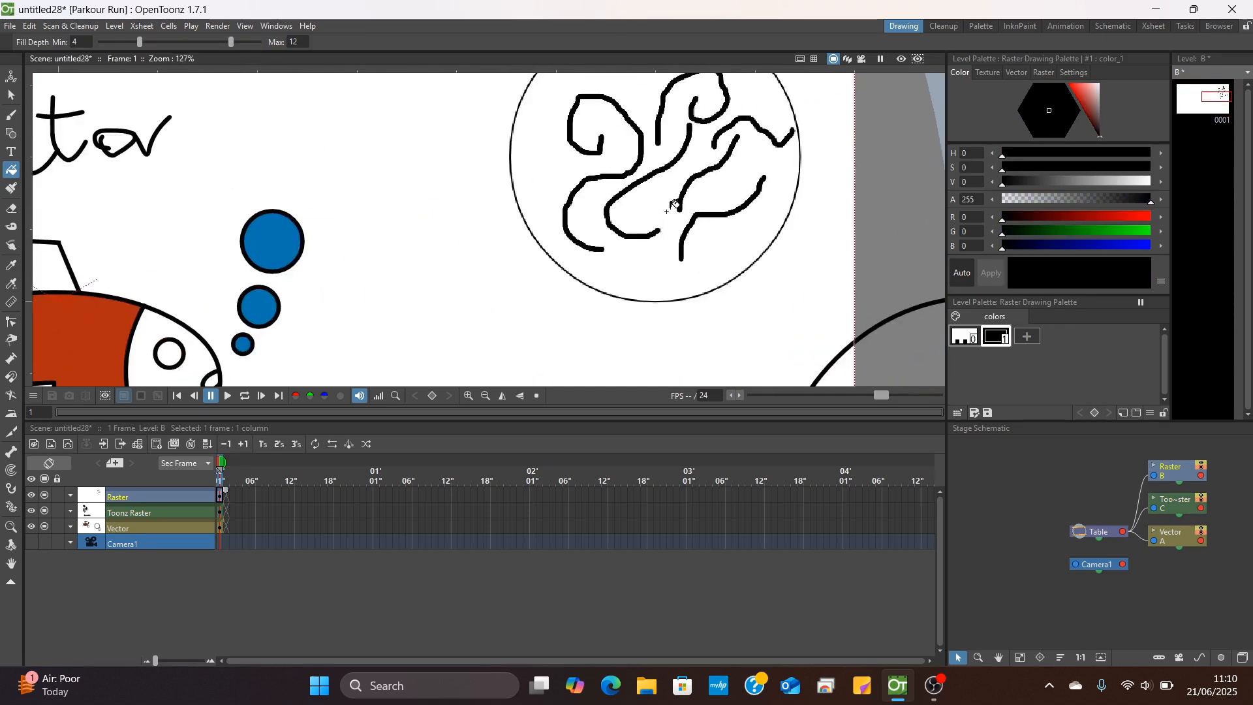
pyautogui.click(11, 115)
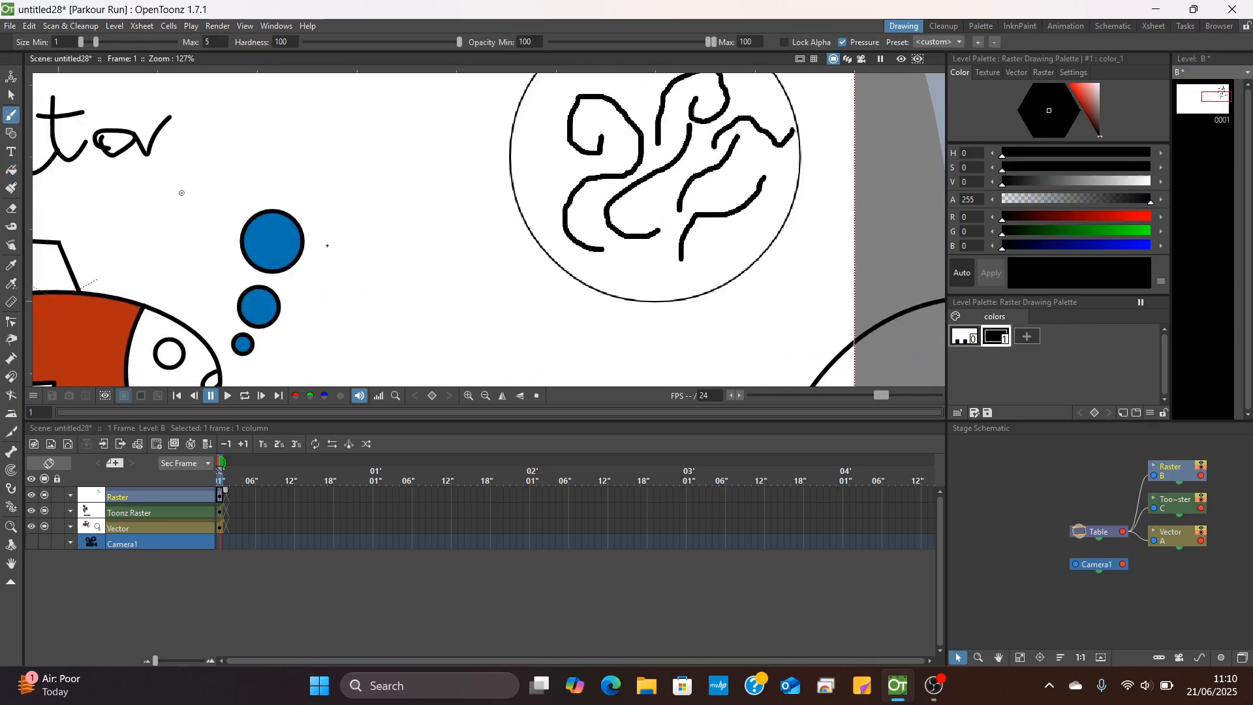
pyautogui.moveTo(553, 280)
pyautogui.mouseDown()
pyautogui.moveTo(552, 362)
pyautogui.moveTo(641, 319)
pyautogui.moveTo(602, 273)
pyautogui.moveTo(544, 288)
pyautogui.mouseUp()
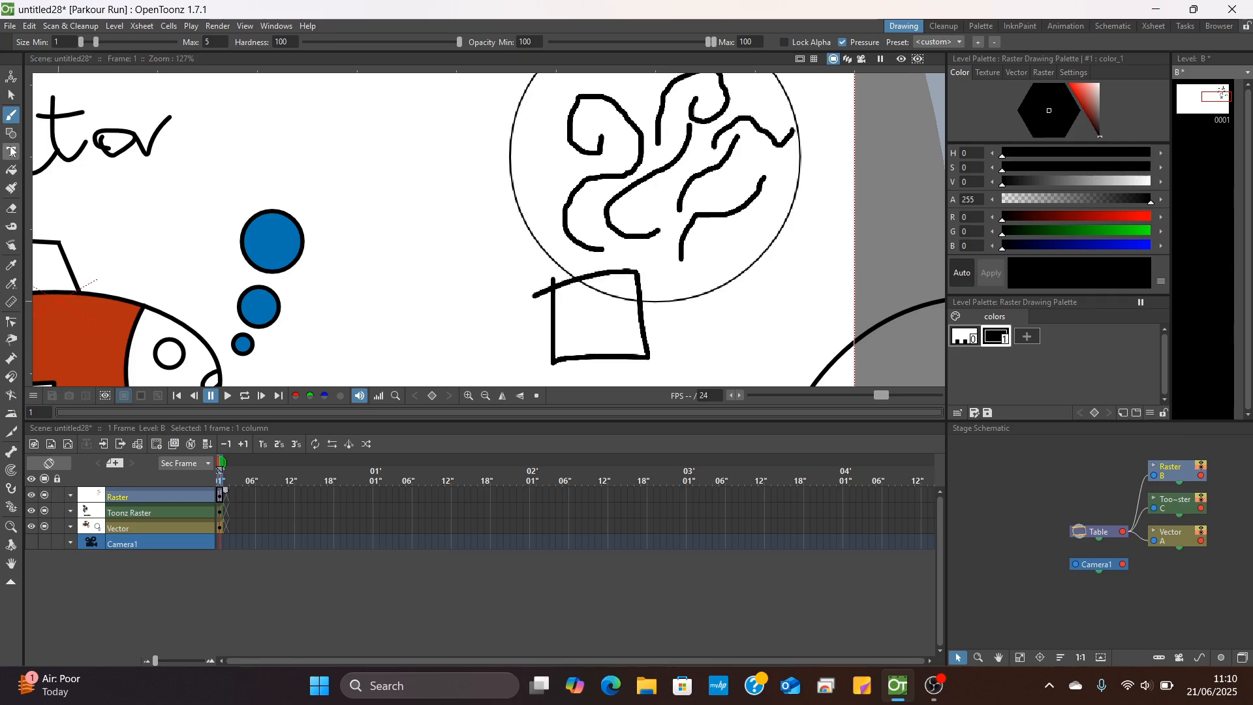
# Fill the freehand square on the Raster level with black, and refill it in dark blue (RGB 0, 0, 117)
pyautogui.click(11, 172)
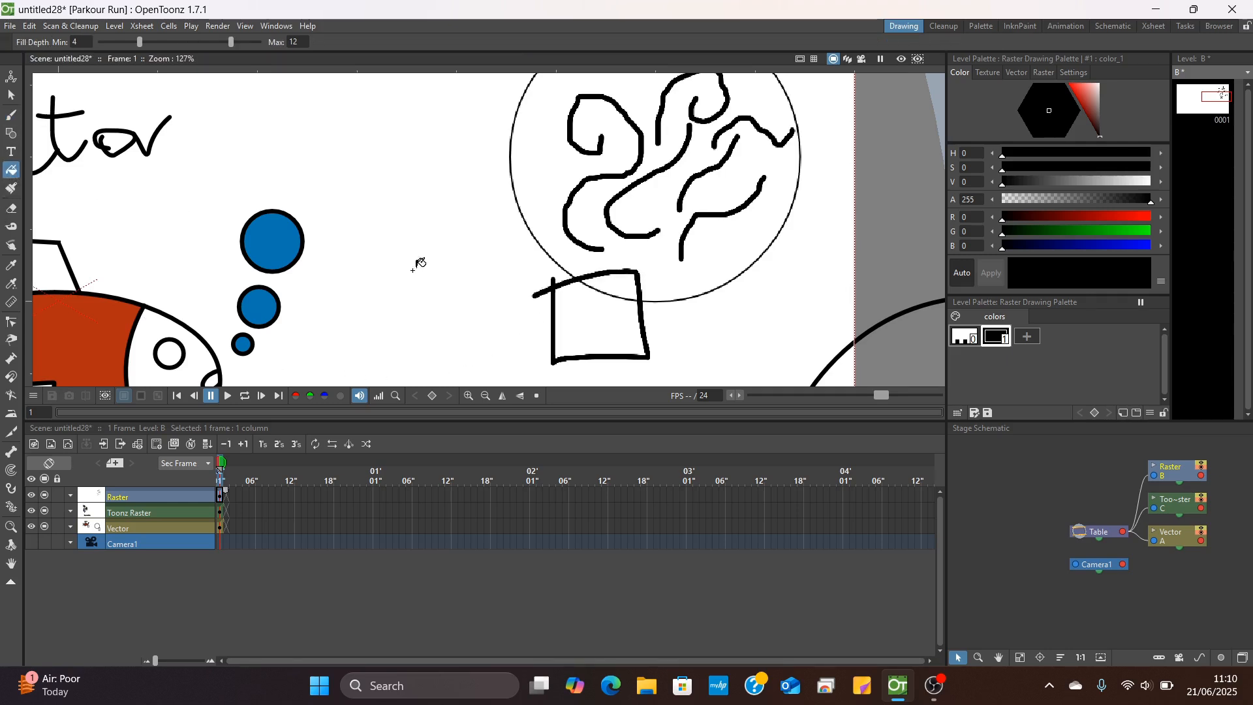
pyautogui.click(602, 317)
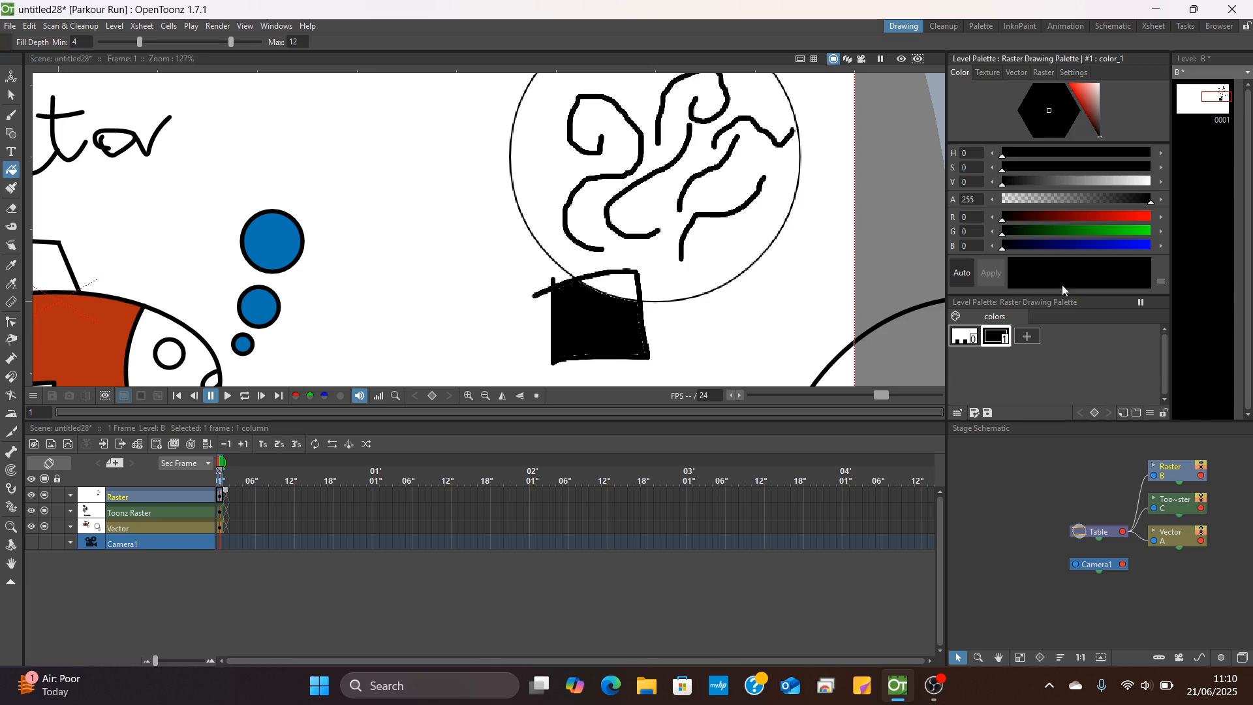
pyautogui.click(1071, 246)
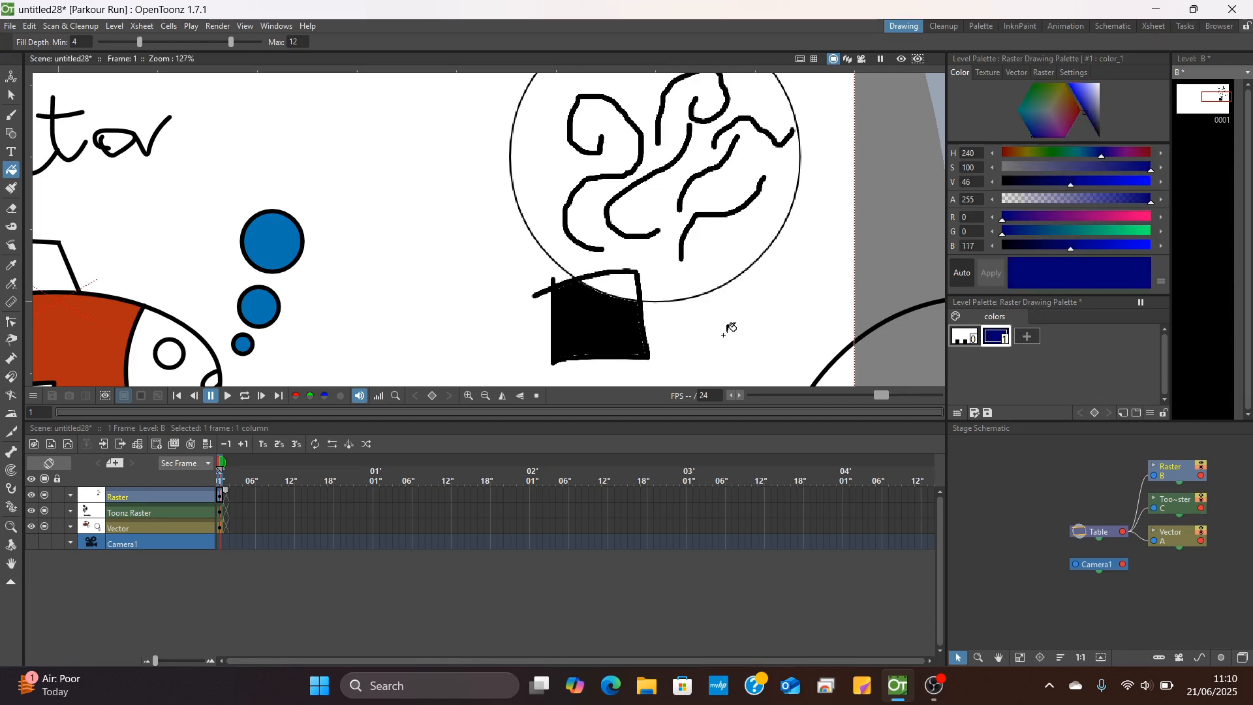
pyautogui.click(592, 323)
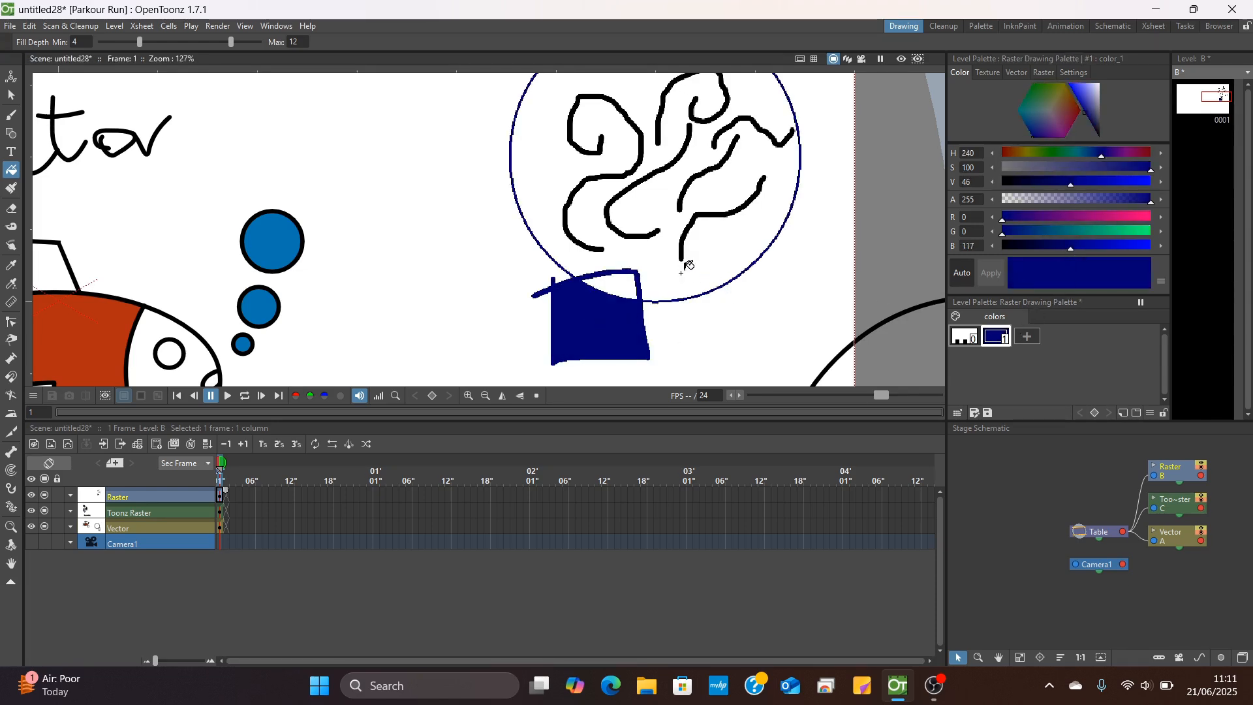
pyautogui.scroll(-1, 688, 265)
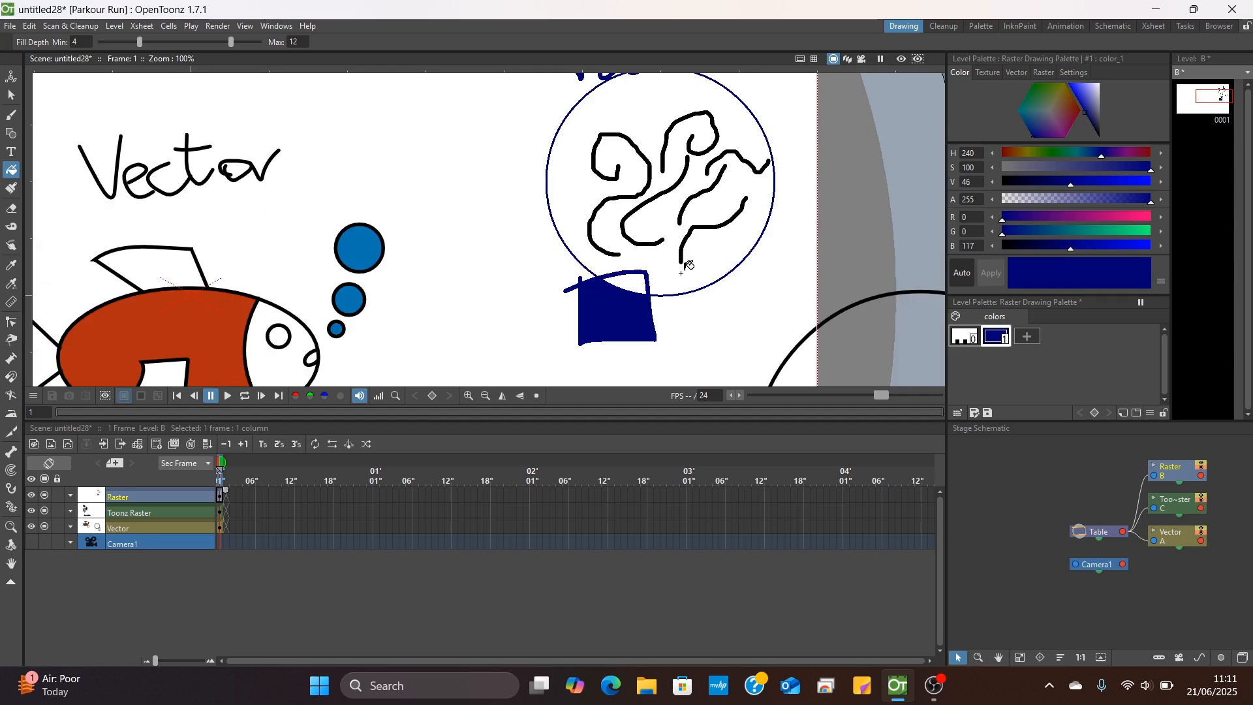
pyautogui.scroll(-2, 688, 264)
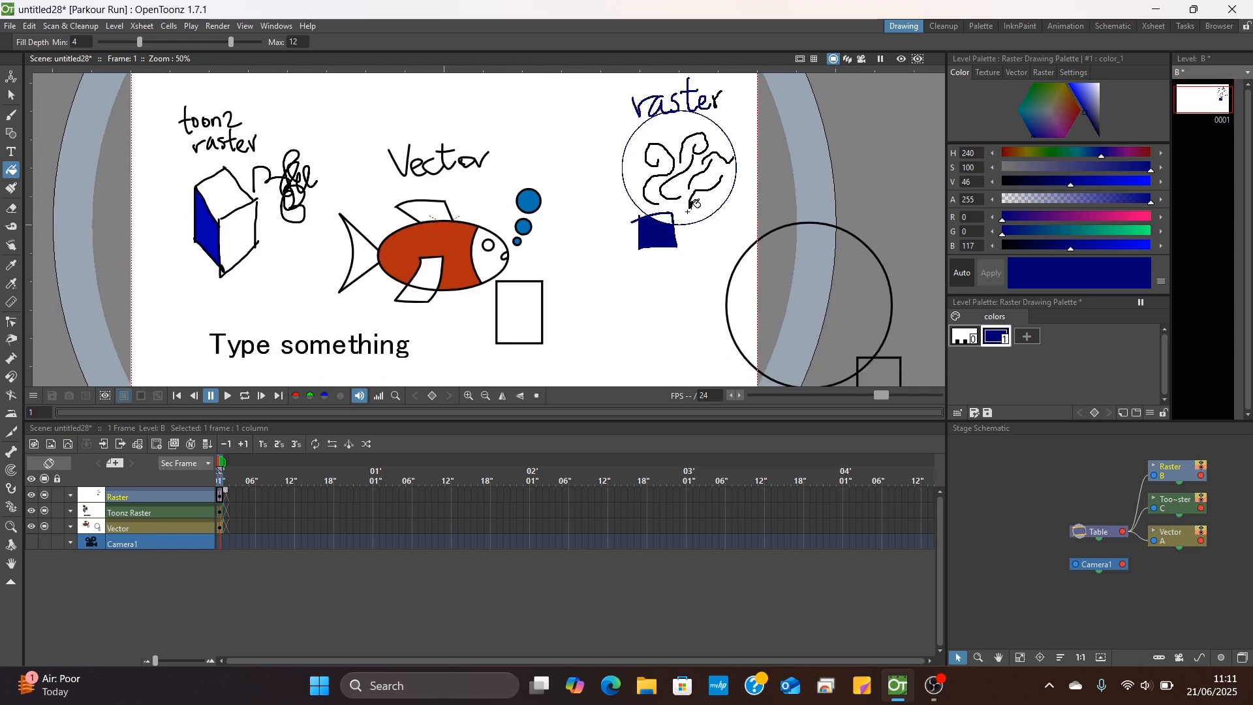
# Choose the Paint Brush for the Toonz Raster level and add a magenta style (RGB 193, 0, 174) to its palette
pyautogui.click(11, 189)
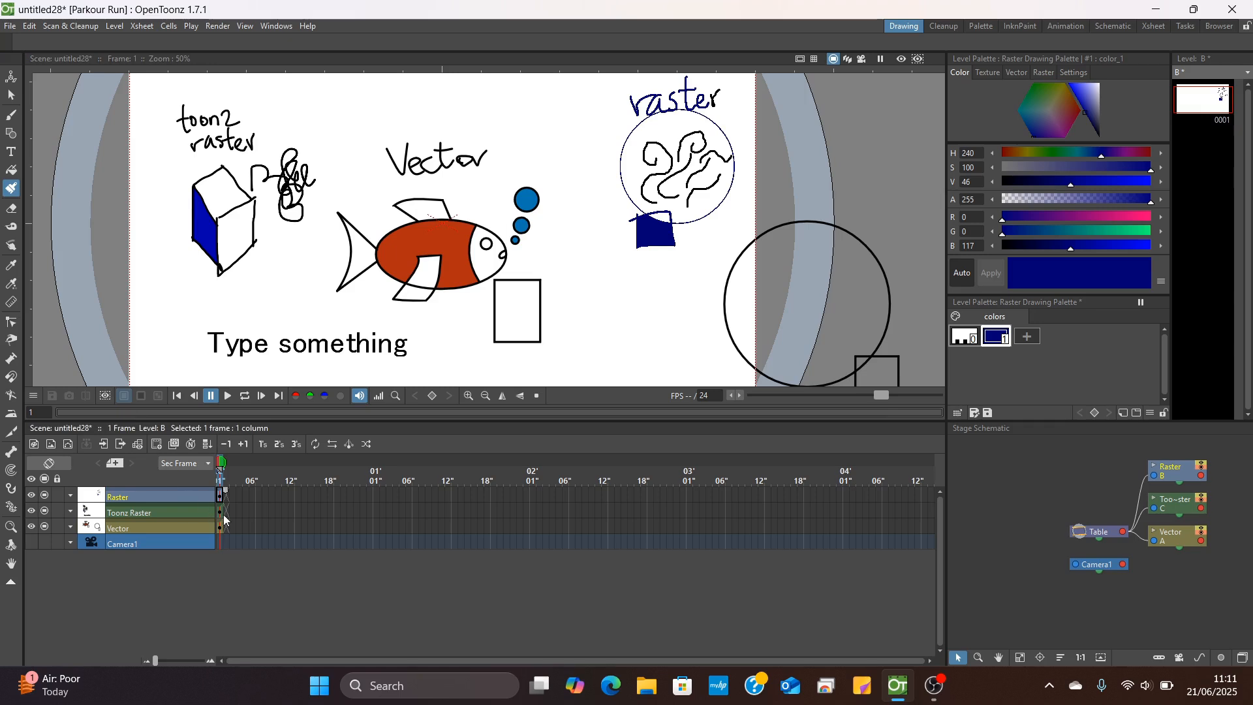
pyautogui.click(227, 512)
pyautogui.click(220, 470)
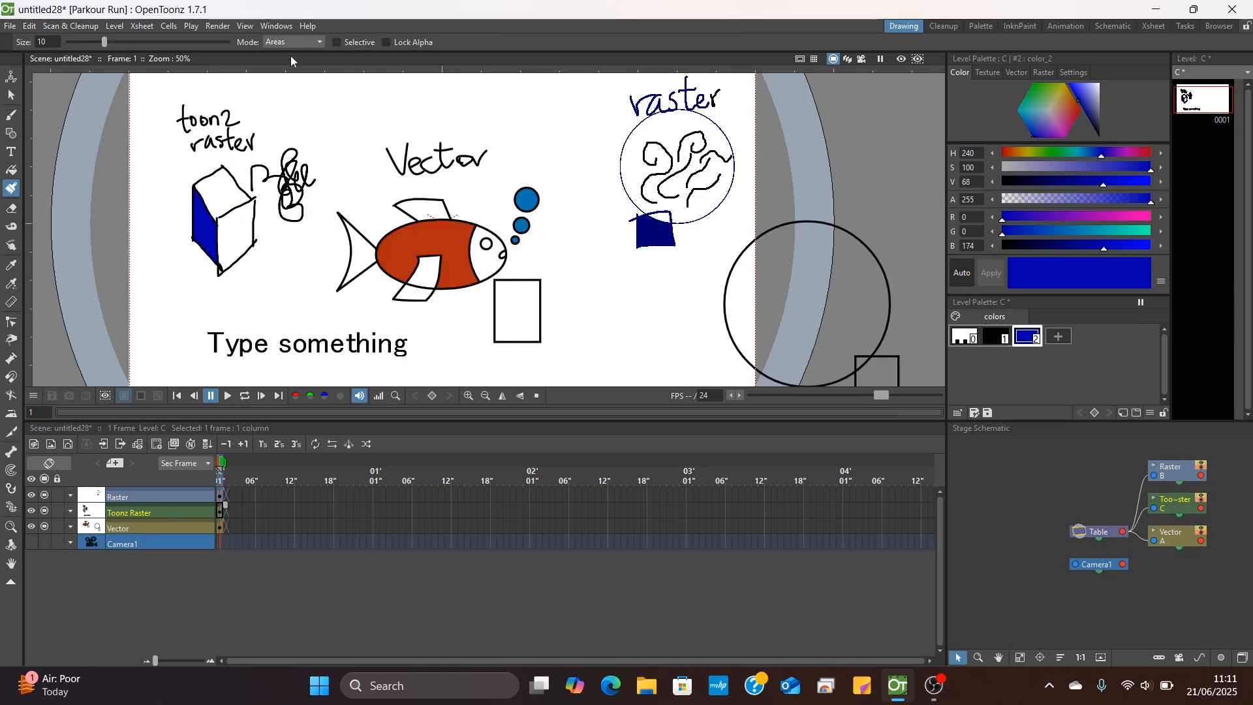
pyautogui.scroll(2, 204, 190)
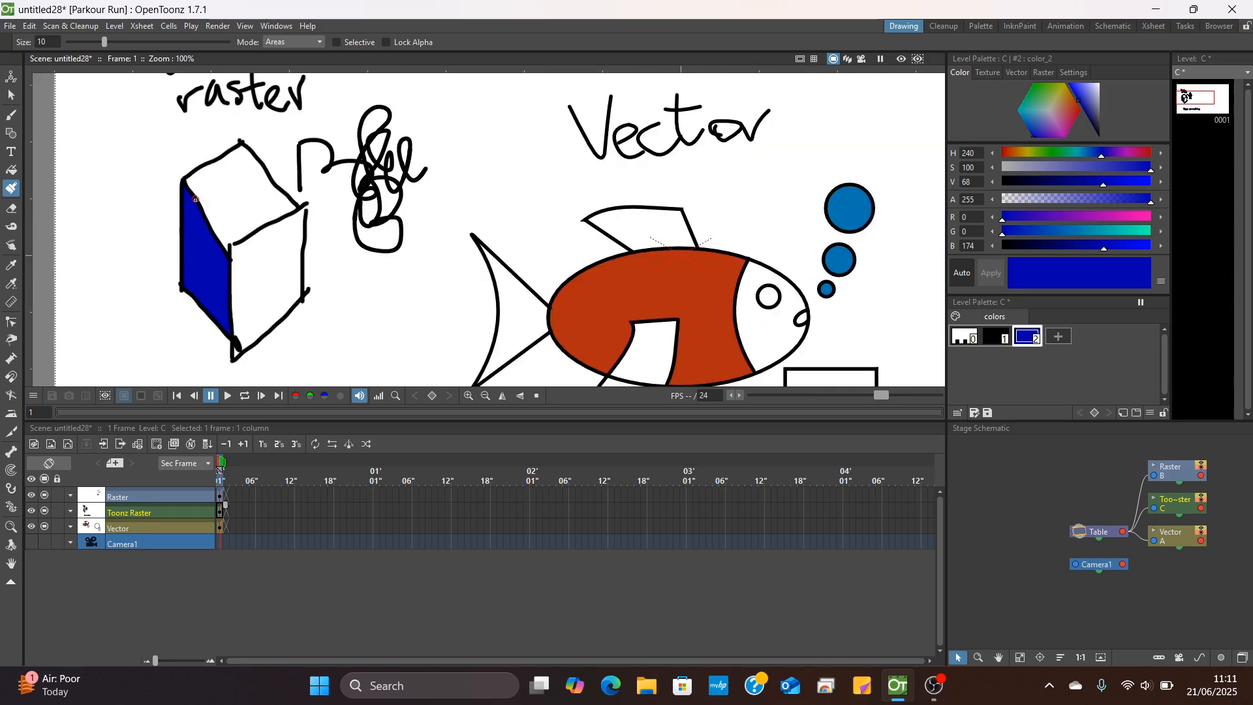
pyautogui.click(1067, 336)
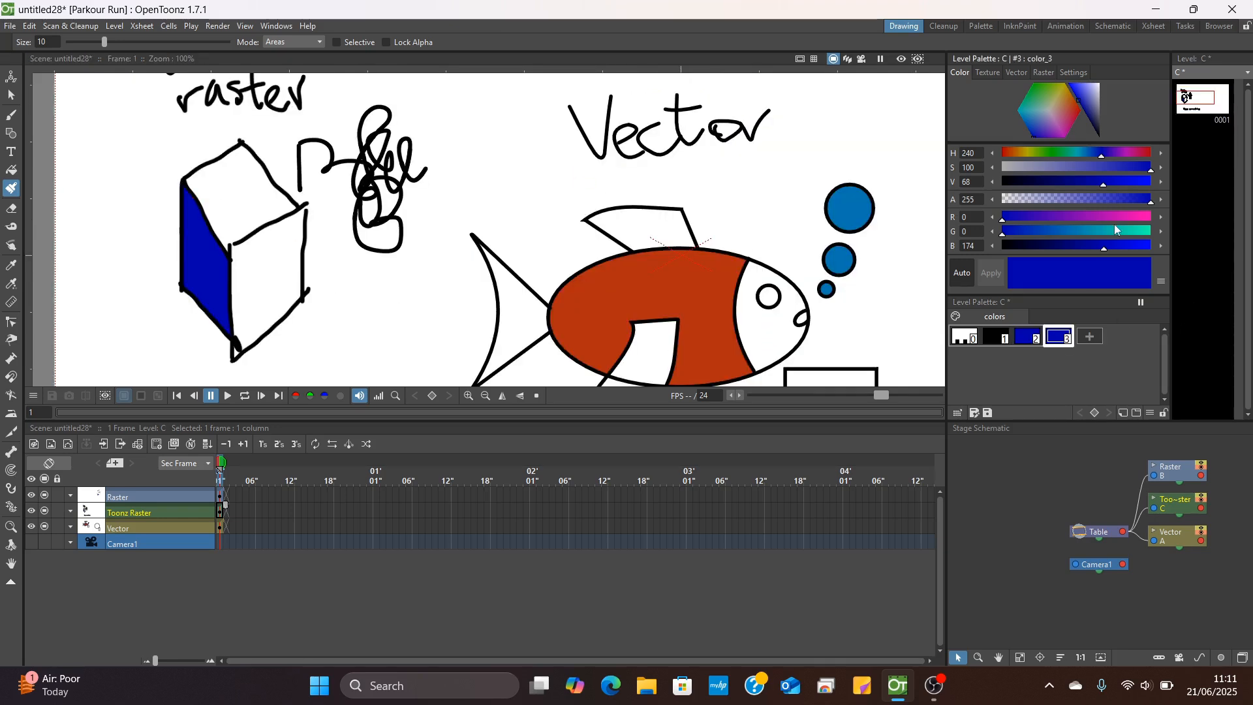
pyautogui.click(1115, 217)
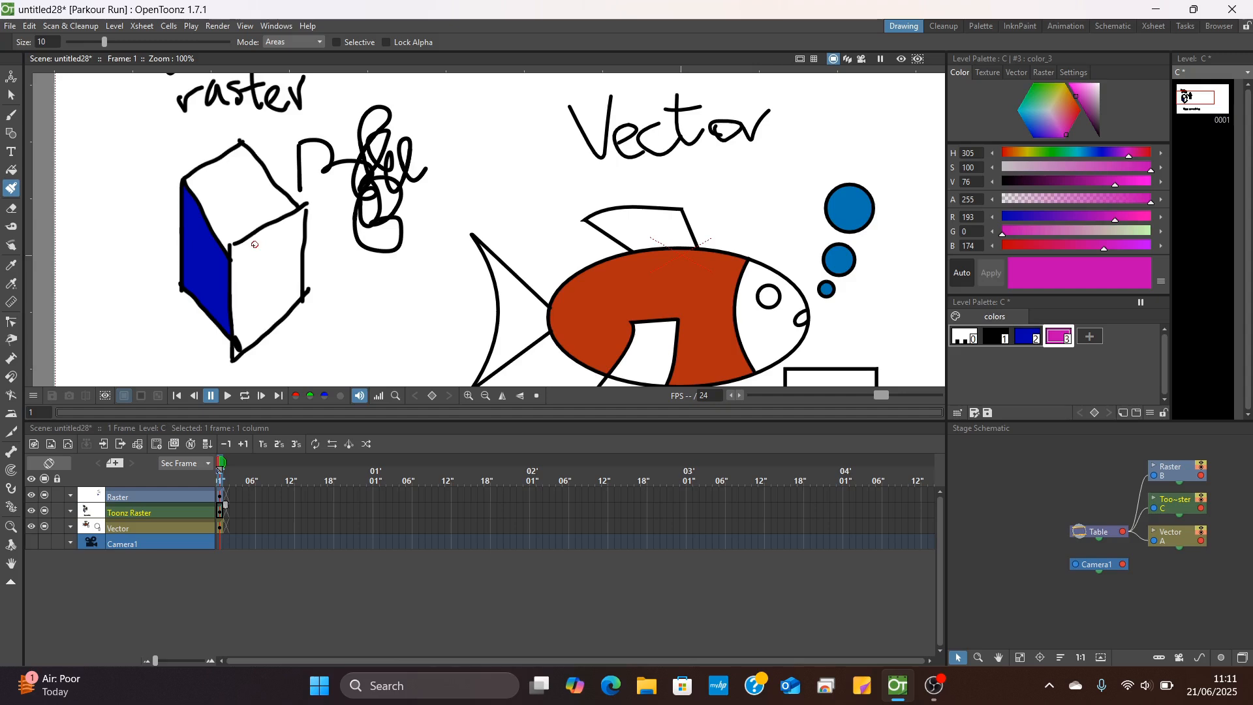
# Try painting magenta over the box's blue left face with the Paint Brush in Areas mode, and undo the strokes
pyautogui.moveTo(215, 244); pyautogui.dragTo(211, 239)
pyautogui.hotkey('ctrl', 'z')
pyautogui.moveTo(225, 285); pyautogui.dragTo(225, 295)
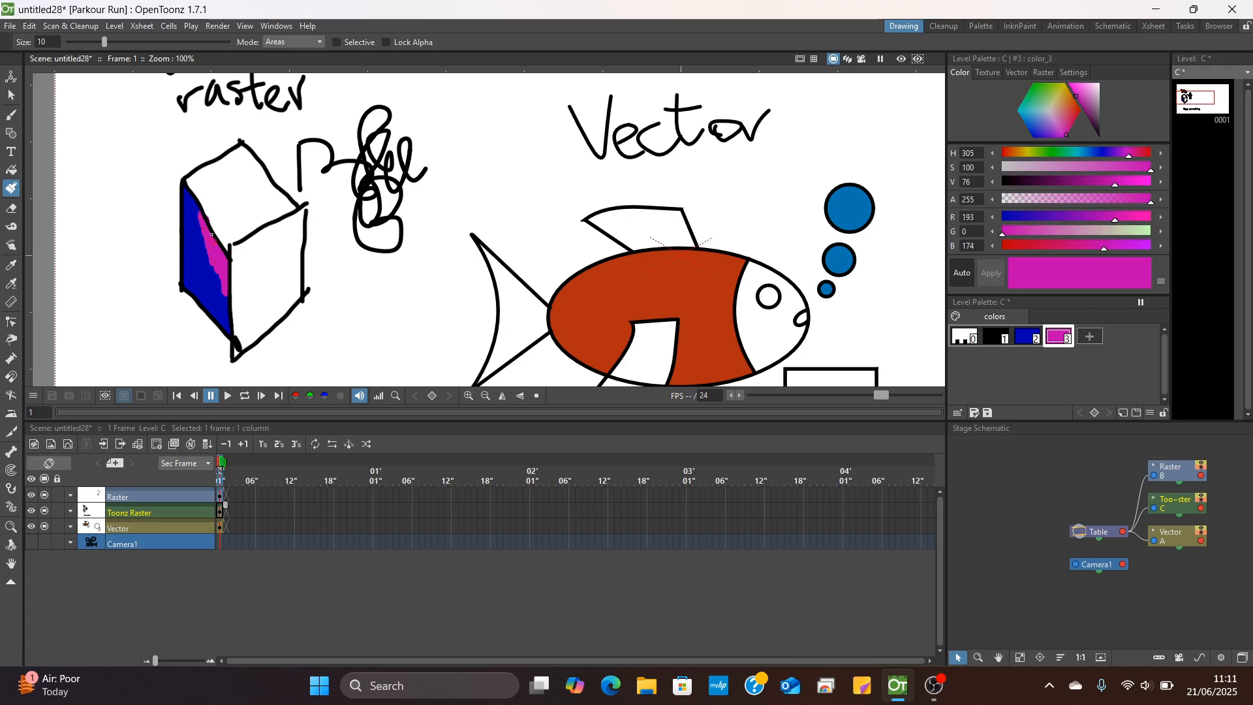
pyautogui.hotkey('ctrl', 'z')
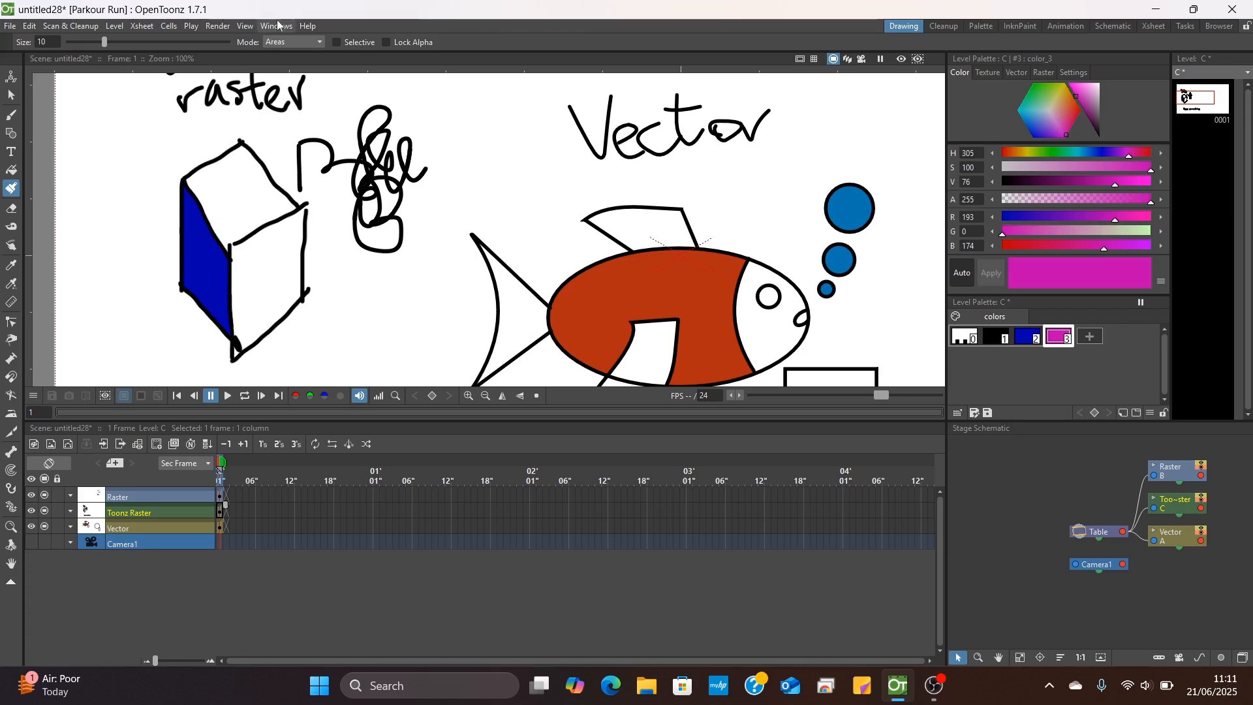
# Set the Paint Brush to Lines mode and recolour the box's inner edges magenta
pyautogui.click(277, 42)
pyautogui.click(274, 54)
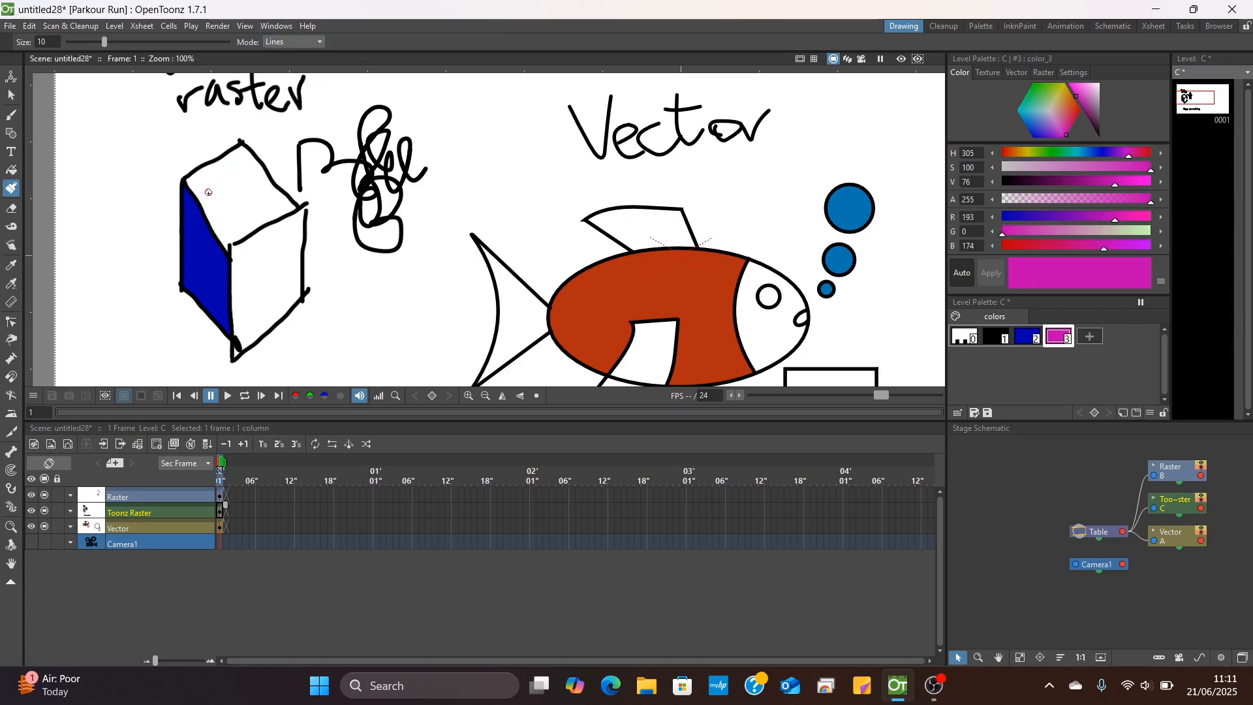
pyautogui.moveTo(195, 196)
pyautogui.mouseDown()
pyautogui.moveTo(214, 241)
pyautogui.moveTo(217, 229)
pyautogui.moveTo(229, 241)
pyautogui.moveTo(231, 272)
pyautogui.moveTo(257, 227)
pyautogui.mouseUp()
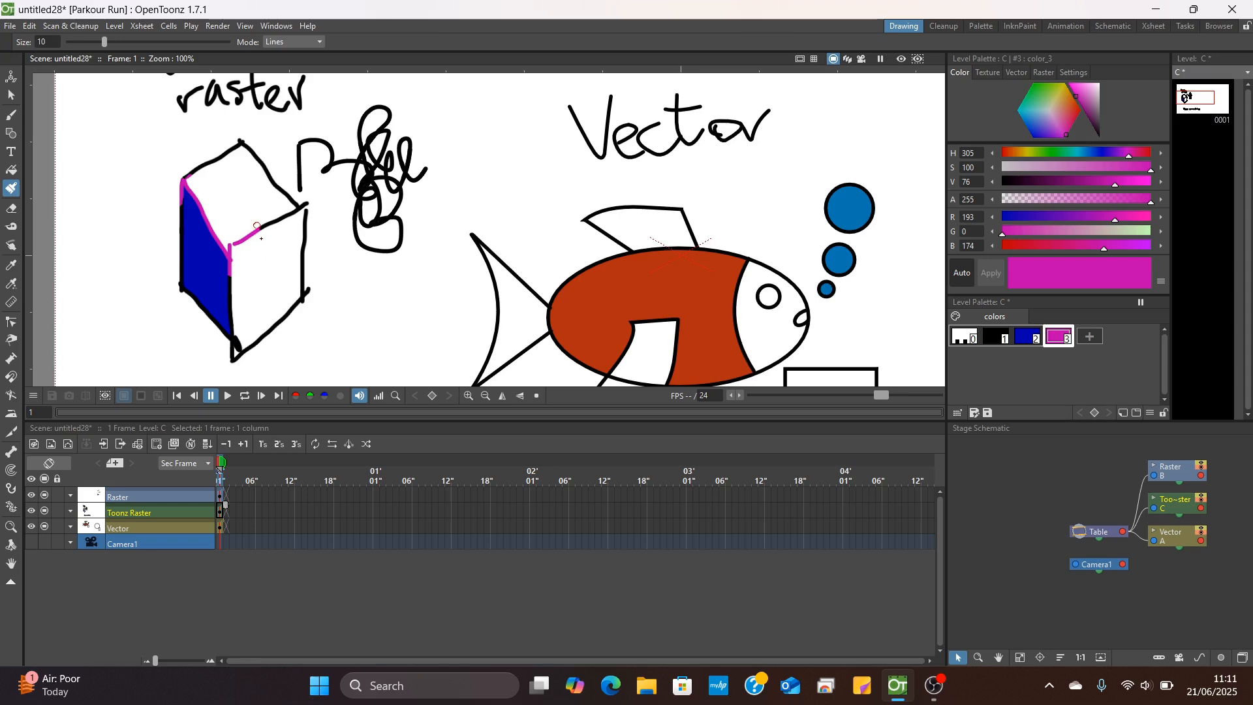
pyautogui.scroll(-2, 262, 225)
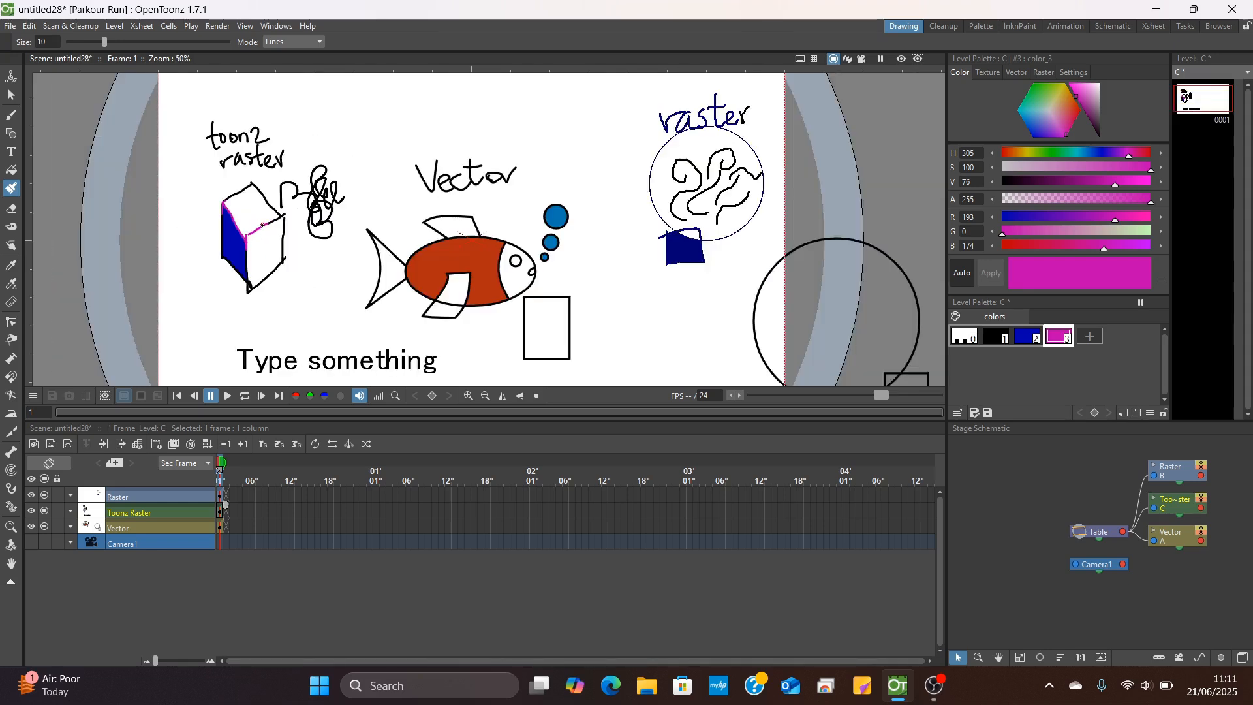
pyautogui.moveTo(262, 224); pyautogui.dragTo(232, 211)
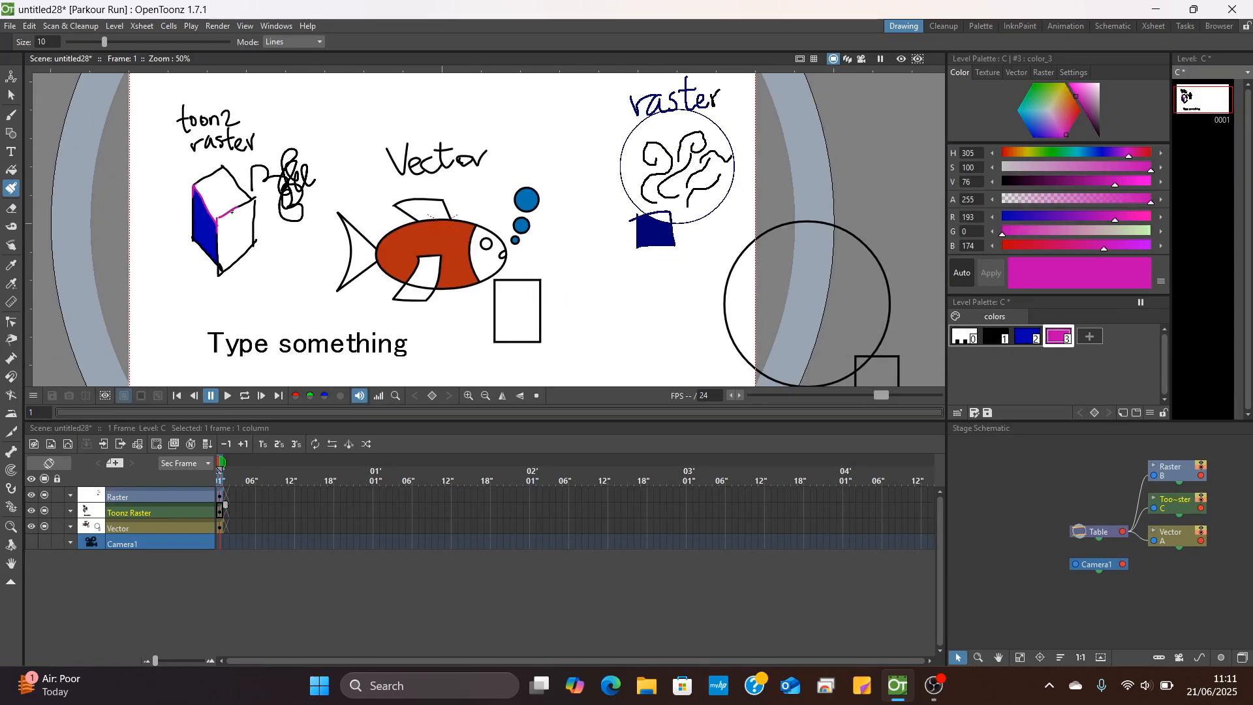
# Erase most of the scribble beside the box on the Toonz Raster level with the Eraser in Lines mode
pyautogui.click(11, 209)
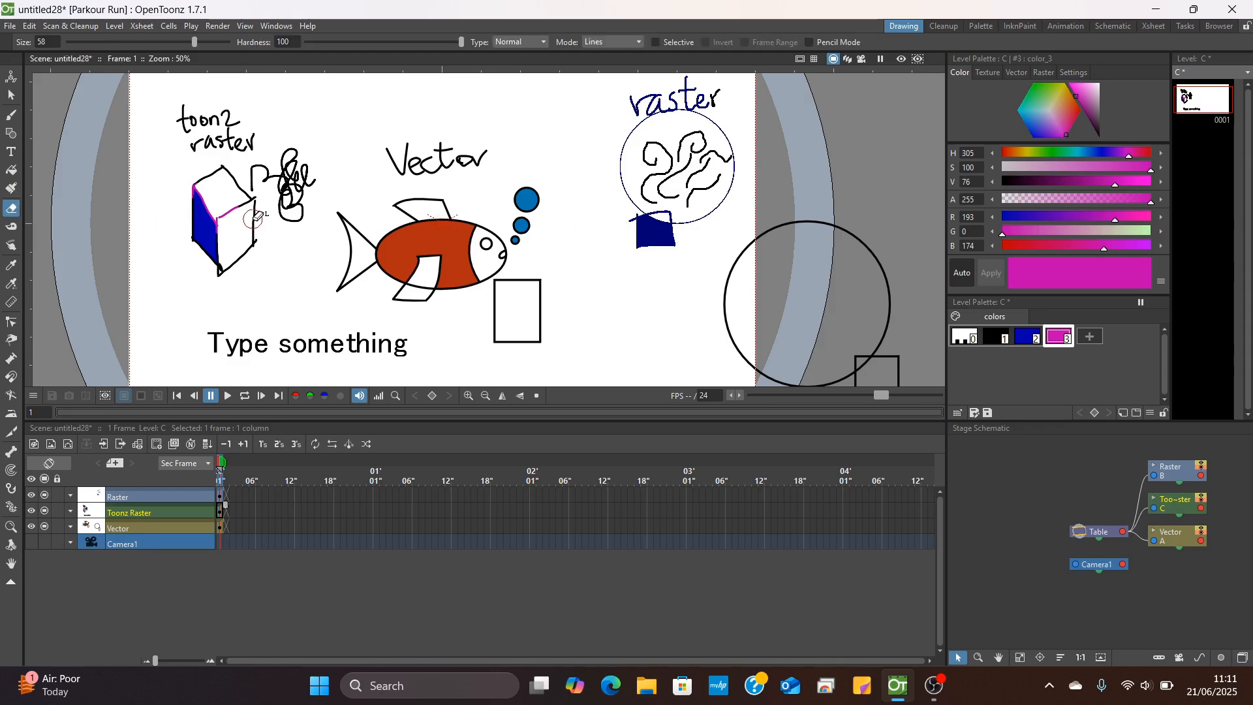
pyautogui.scroll(2, 274, 186)
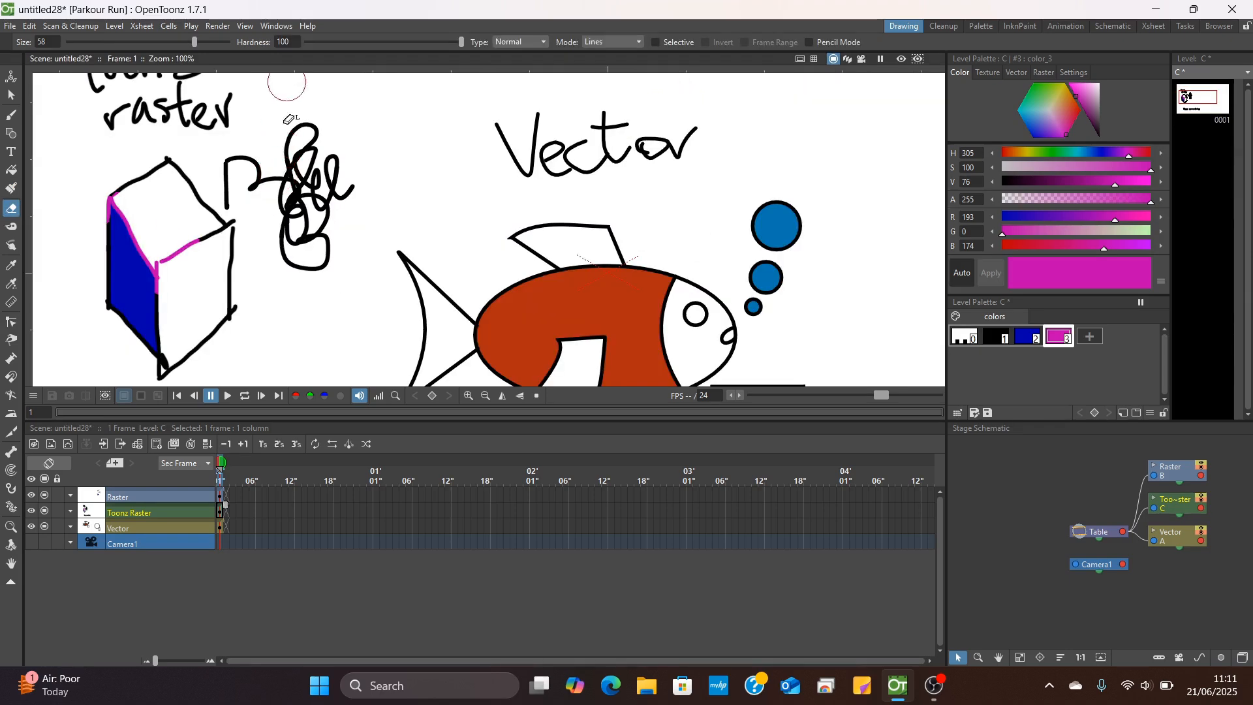
pyautogui.moveTo(287, 127); pyautogui.dragTo(310, 196)
pyautogui.moveTo(314, 74)
pyautogui.mouseDown()
pyautogui.moveTo(327, 240)
pyautogui.moveTo(311, 195)
pyautogui.moveTo(296, 224)
pyautogui.mouseUp()
pyautogui.scroll(-2, 316, 202)
# Erase parts of the circle's outline on the Raster level and the upper-right corner of the Vector level's small rectangle
pyautogui.click(223, 496)
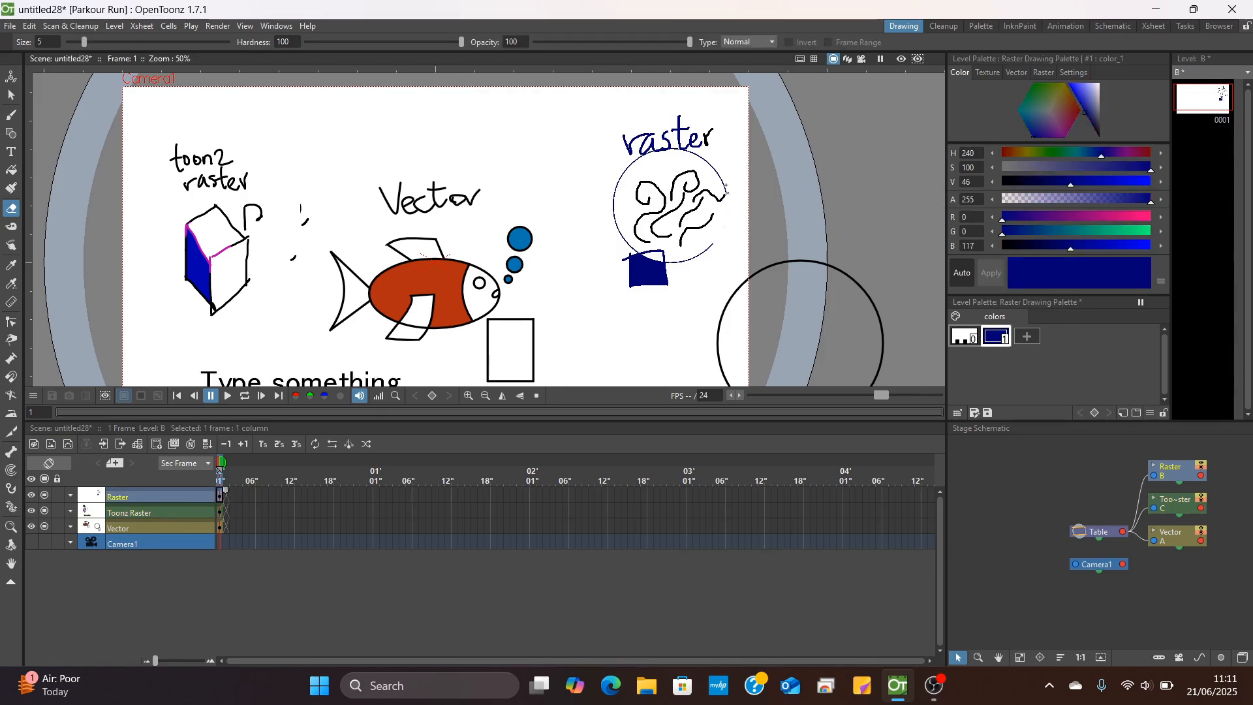
pyautogui.click(222, 527)
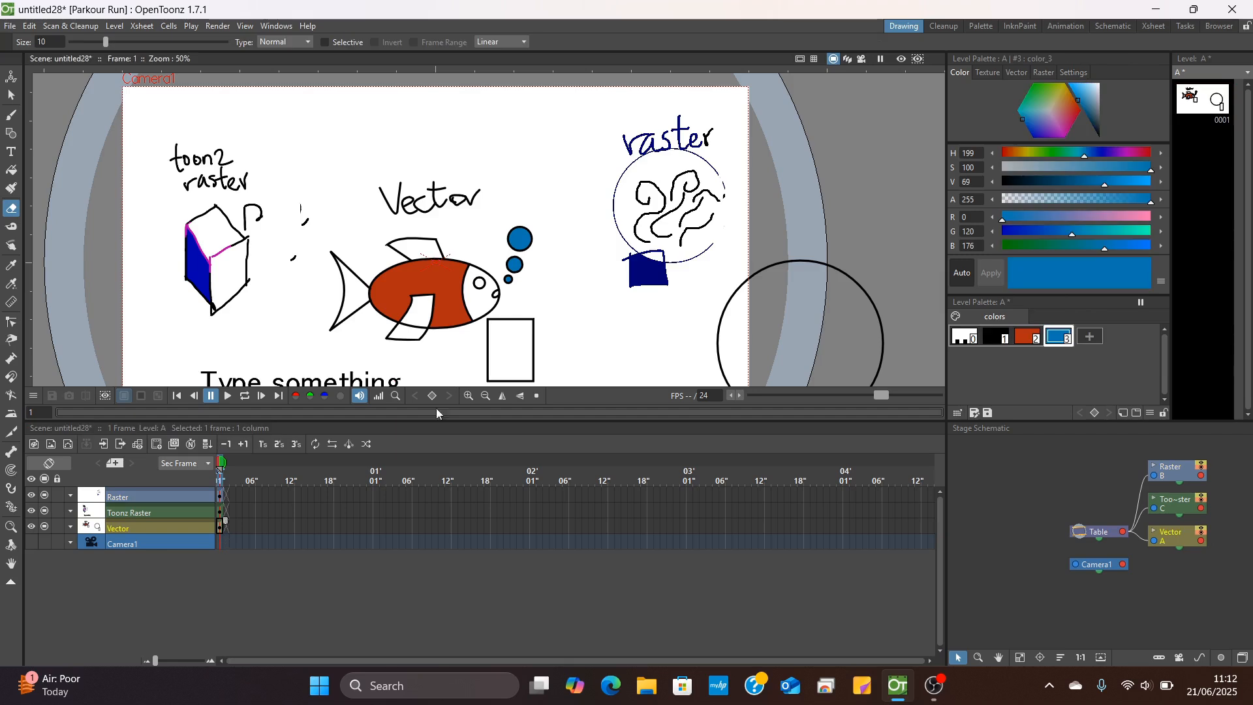
pyautogui.moveTo(522, 318)
pyautogui.mouseDown()
pyautogui.moveTo(529, 330)
pyautogui.moveTo(535, 314)
pyautogui.moveTo(531, 369)
pyautogui.moveTo(524, 259)
pyautogui.mouseUp()
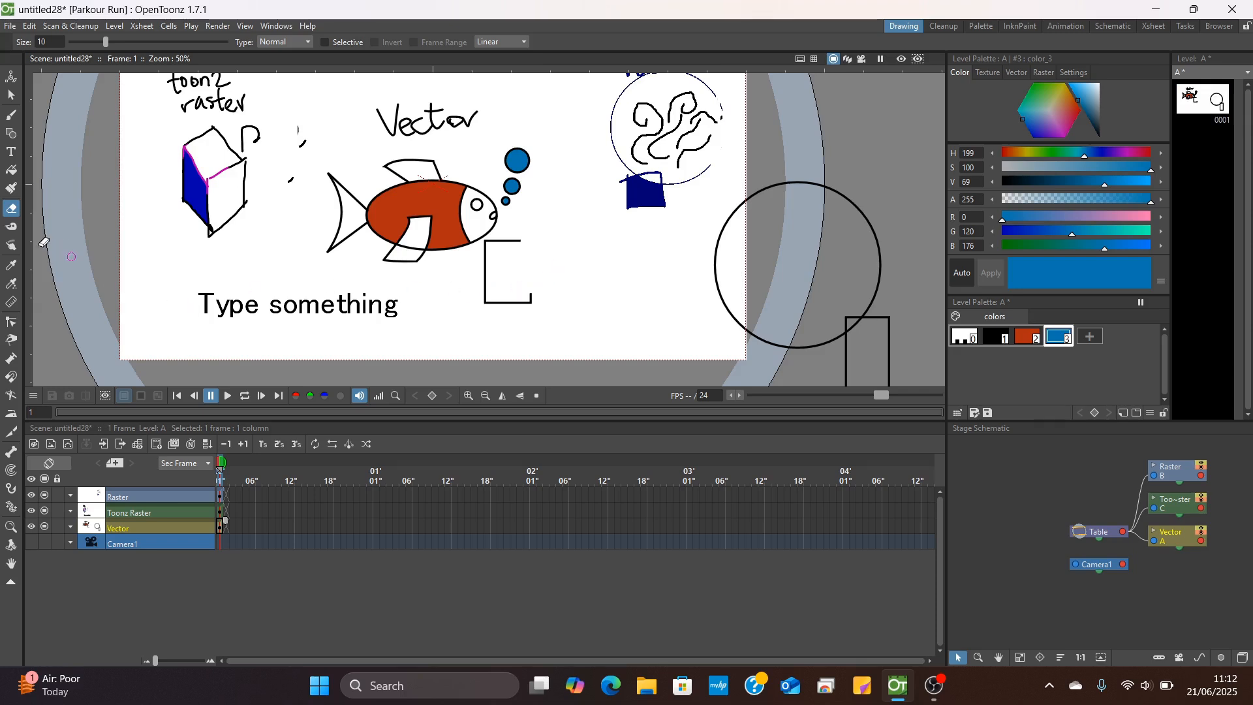
# Bridge the gap in the Vector level's small rectangle with the Tape tool in Endpoint to Endpoint mode
pyautogui.click(12, 227)
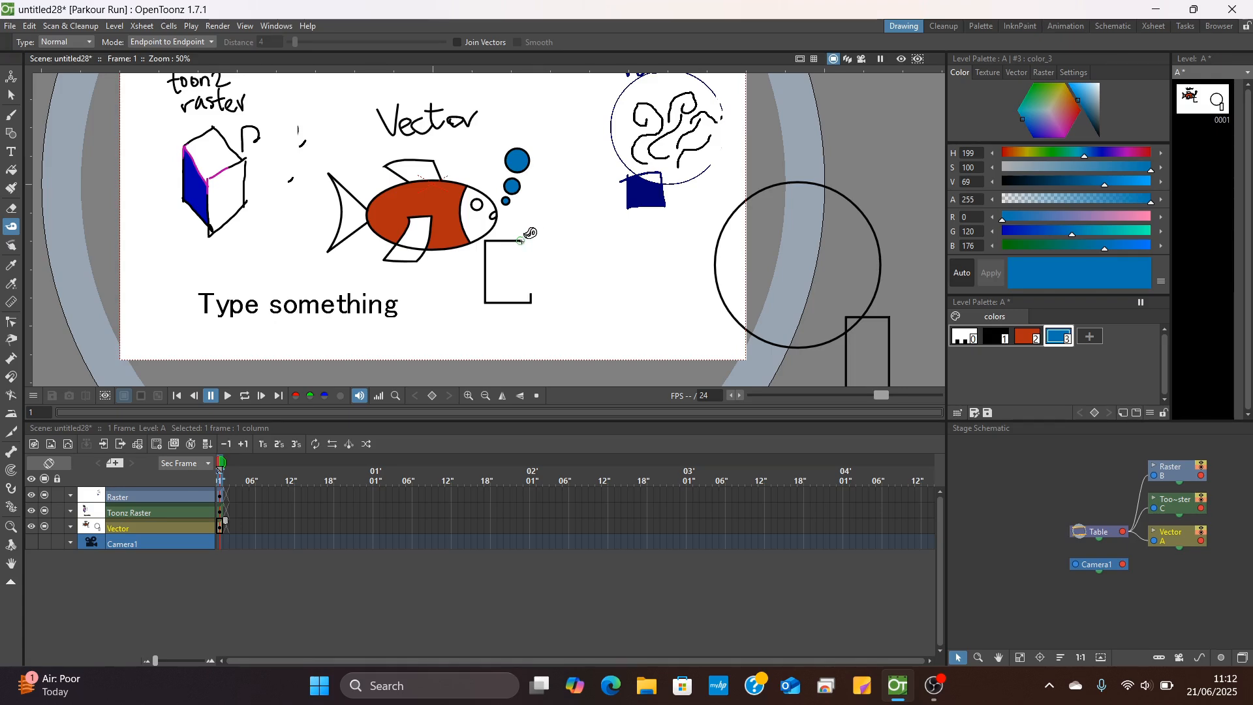
pyautogui.moveTo(521, 240); pyautogui.dragTo(543, 219)
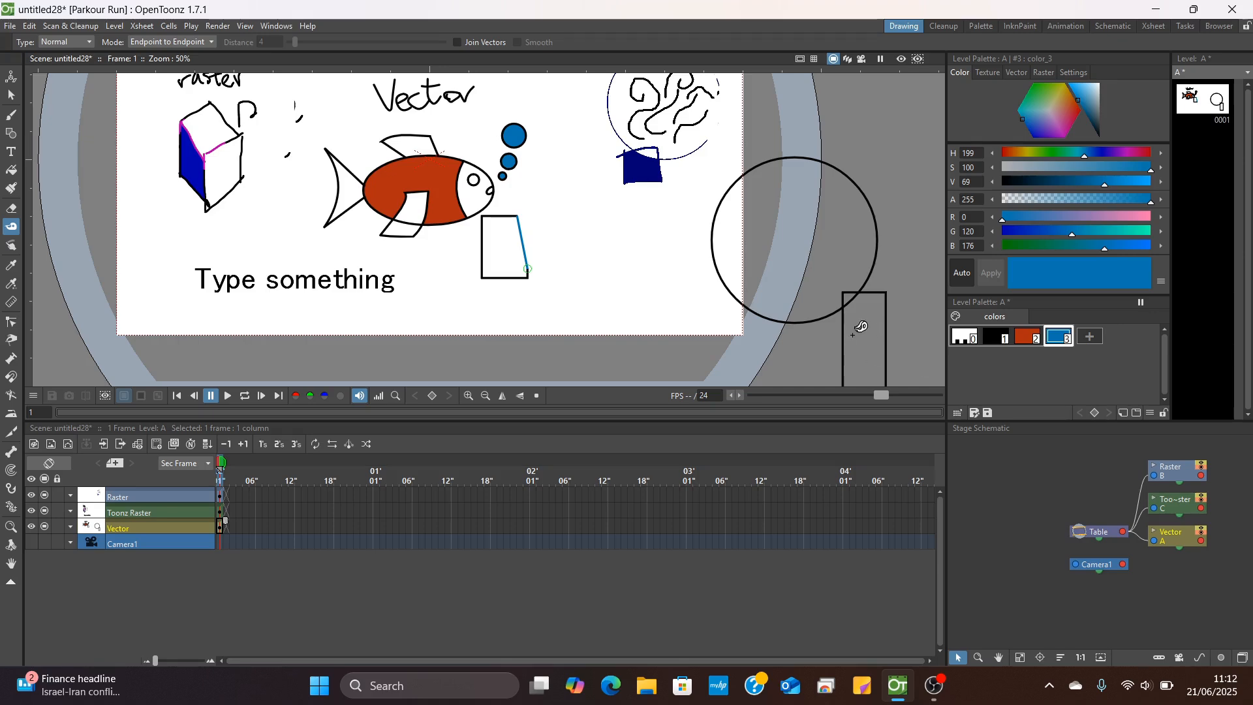
pyautogui.moveTo(679, 220); pyautogui.dragTo(772, 239)
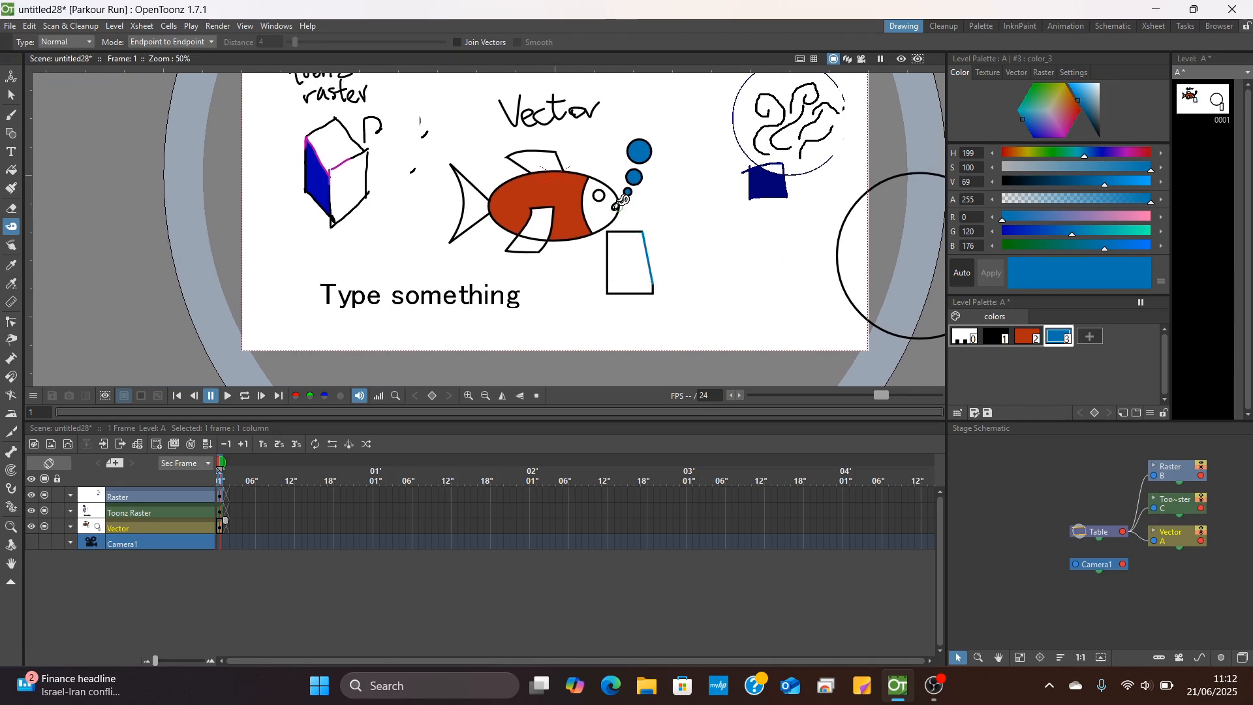
# Tape the front end of the fish's tail to the rear base of its top fin with a blue line across the body
pyautogui.scroll(-2, 620, 203)
pyautogui.scroll(5, 621, 203)
pyautogui.scroll(1, 624, 199)
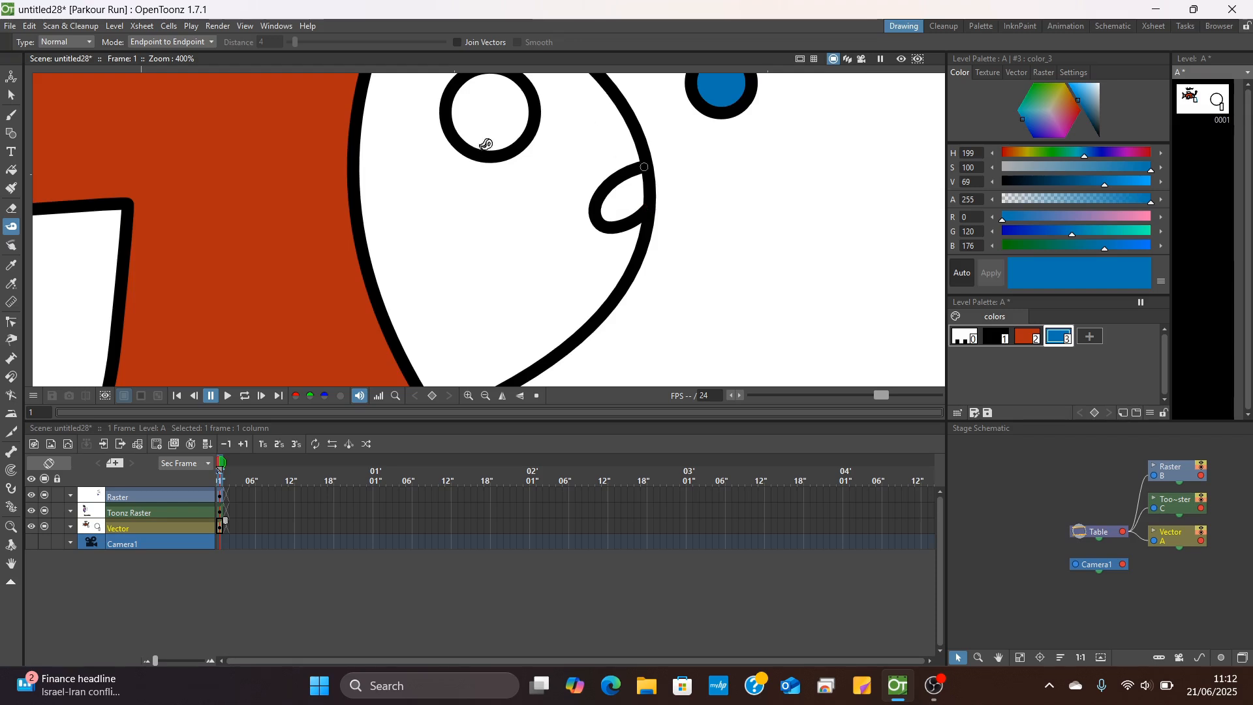
pyautogui.moveTo(515, 159); pyautogui.dragTo(602, 245)
pyautogui.scroll(-1, 625, 222)
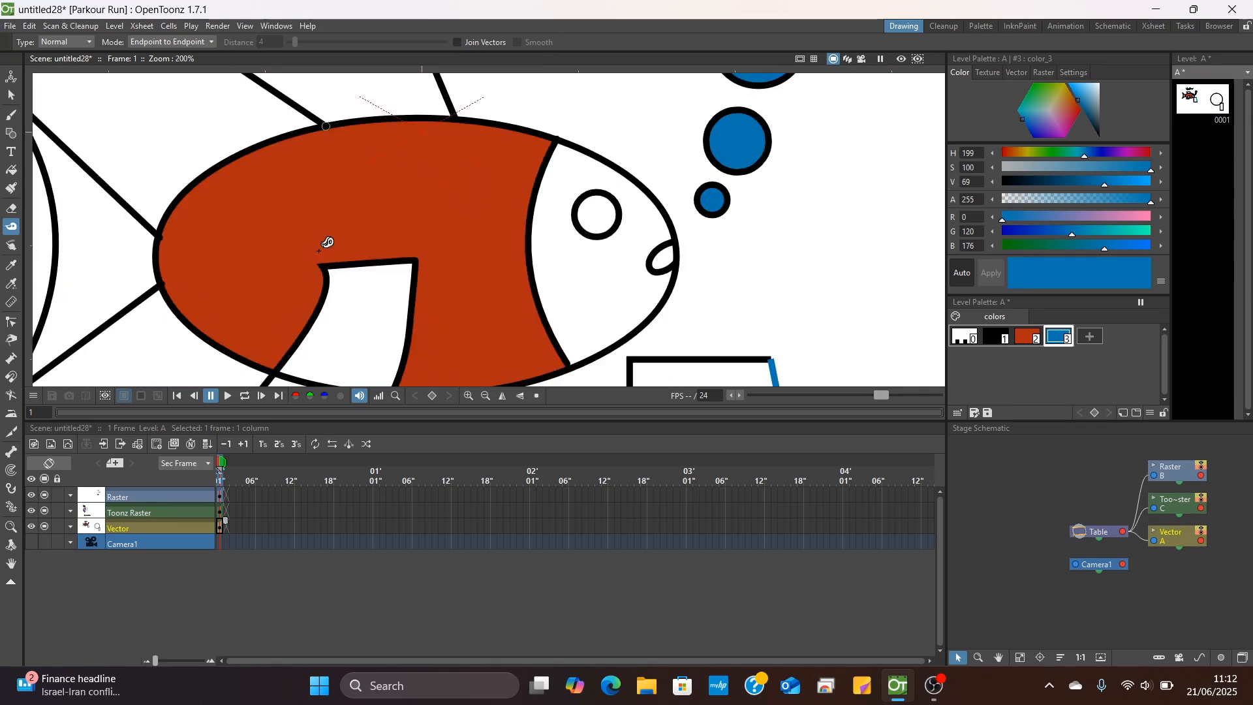
pyautogui.moveTo(325, 126); pyautogui.dragTo(163, 282)
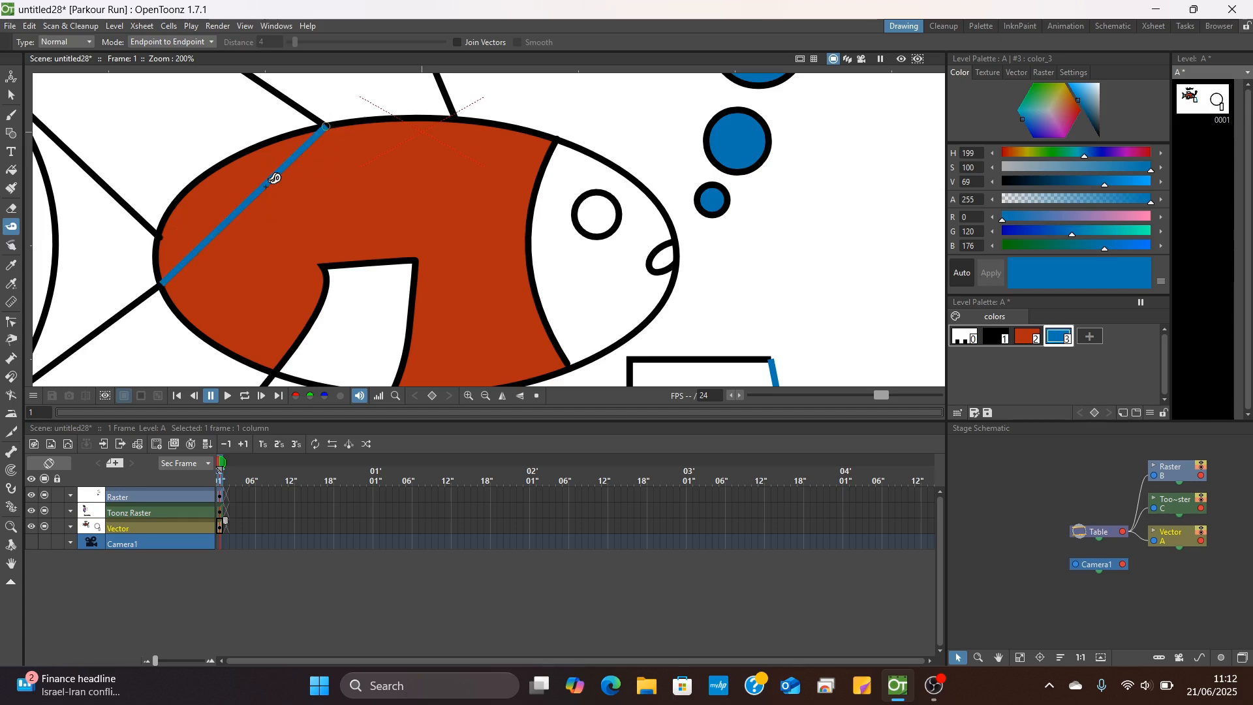
pyautogui.scroll(-1, 274, 179)
pyautogui.press('s')
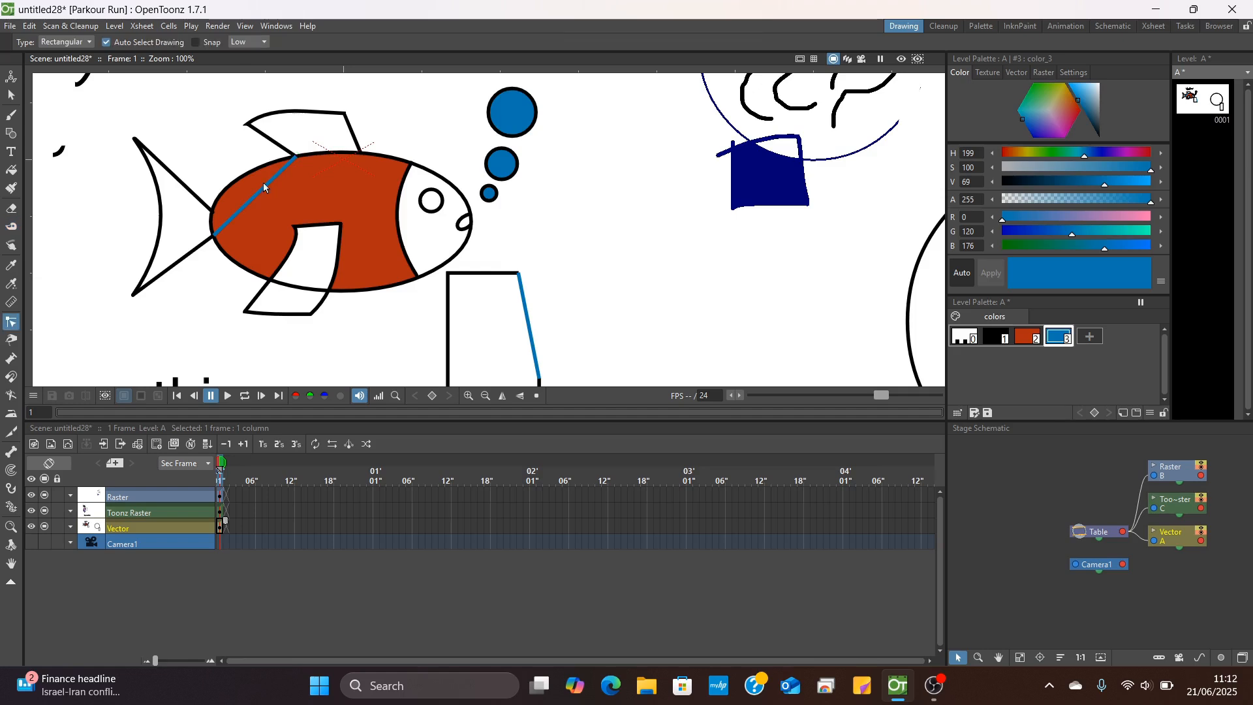
pyautogui.scroll(-1, 233, 128)
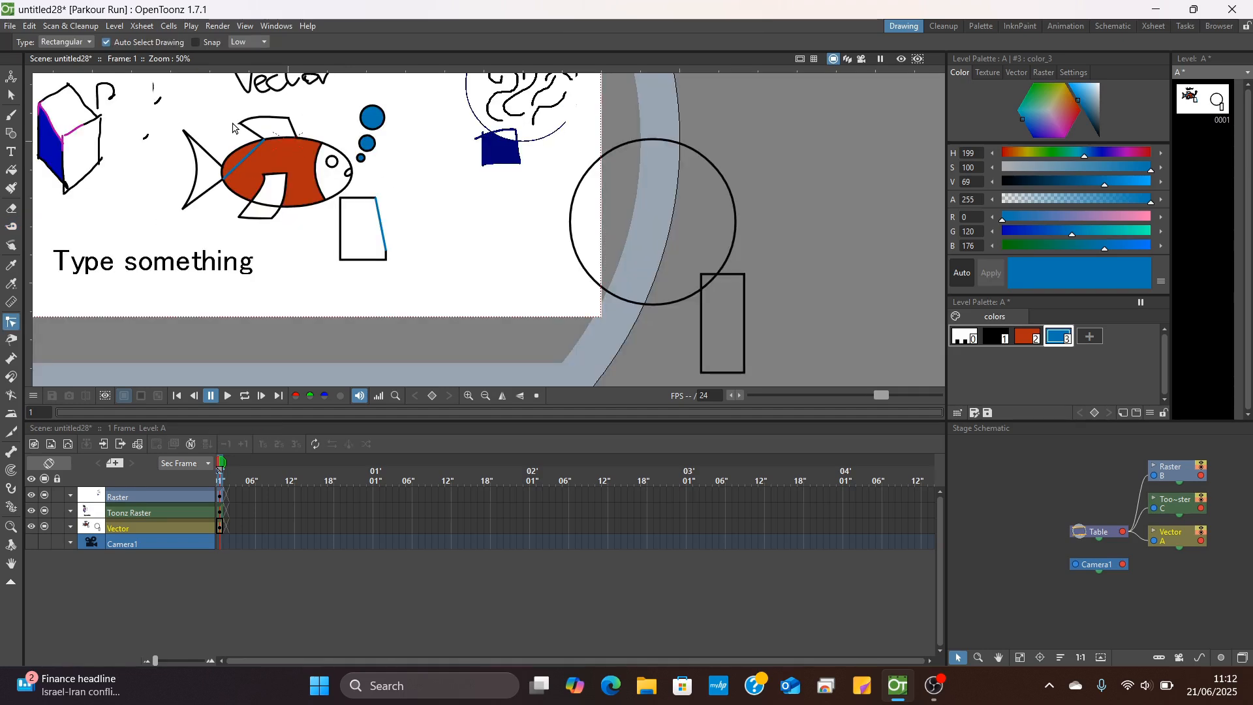
# Check the availability of the Finger tool on the Vector, Toonz Raster and Raster levels
pyautogui.click(11, 227)
pyautogui.click(15, 247)
pyautogui.moveTo(278, 135)
pyautogui.mouseDown()
pyautogui.moveTo(448, 125)
pyautogui.moveTo(459, 200)
pyautogui.mouseUp()
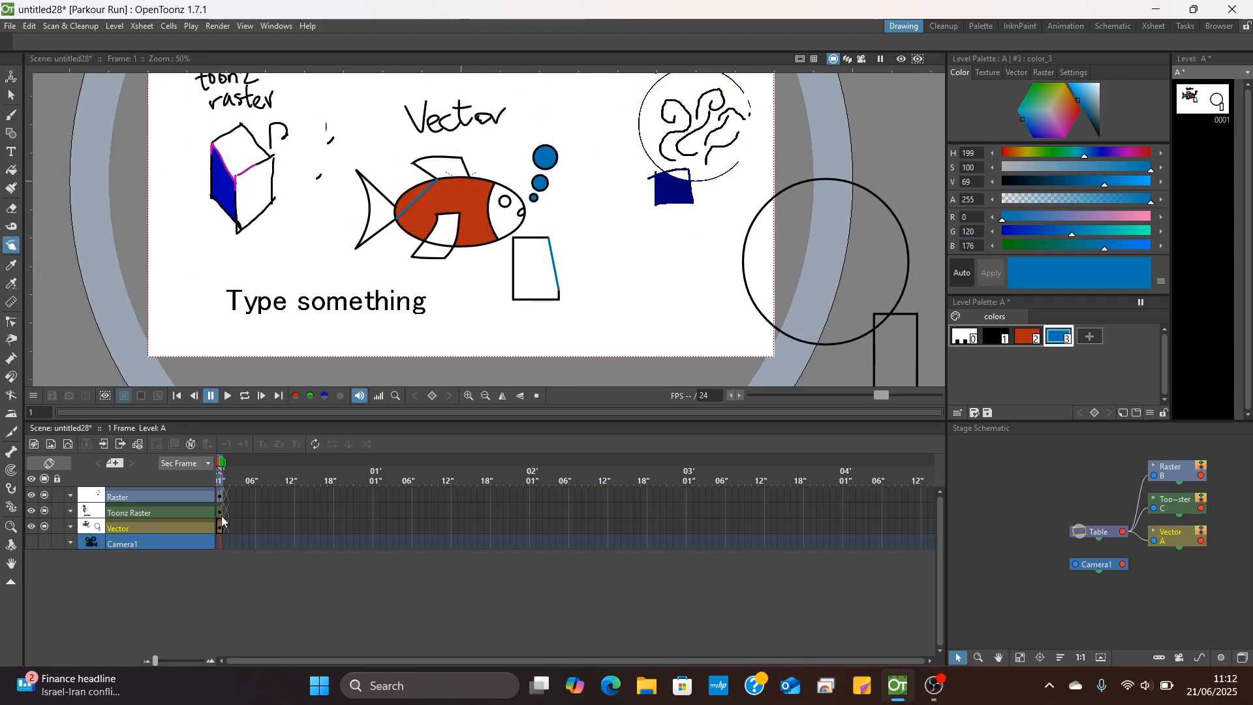
pyautogui.click(222, 511)
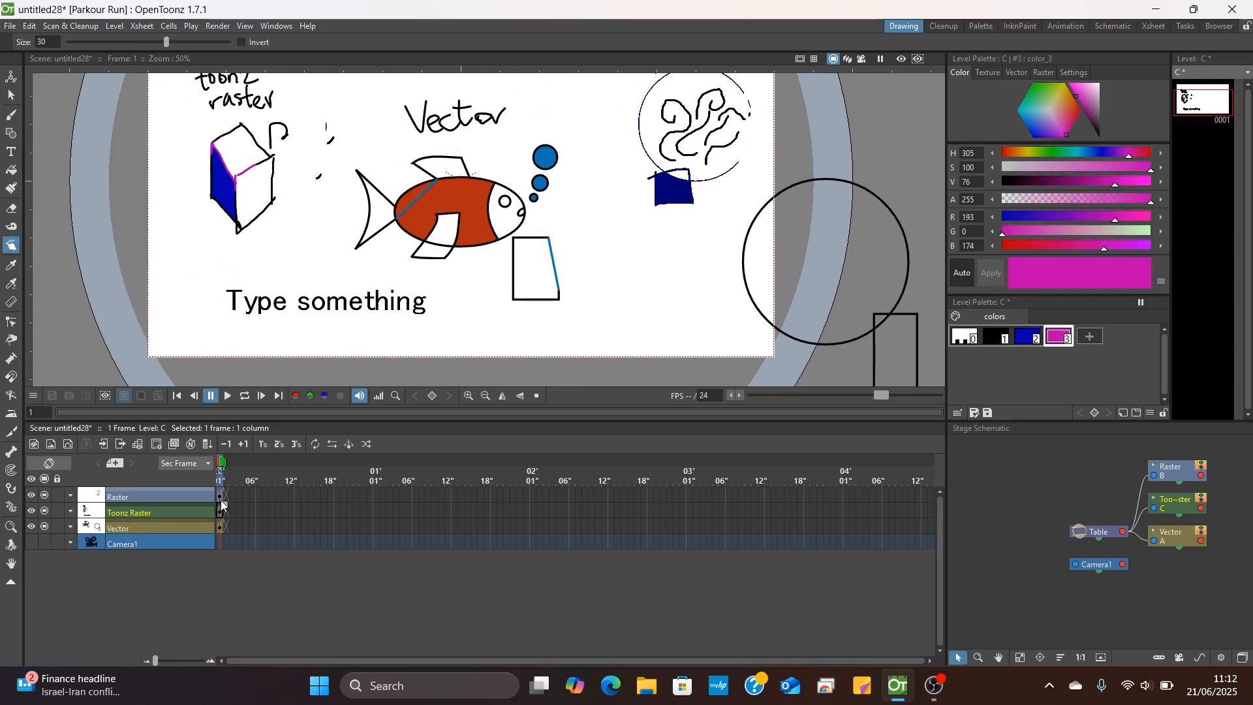
pyautogui.click(223, 496)
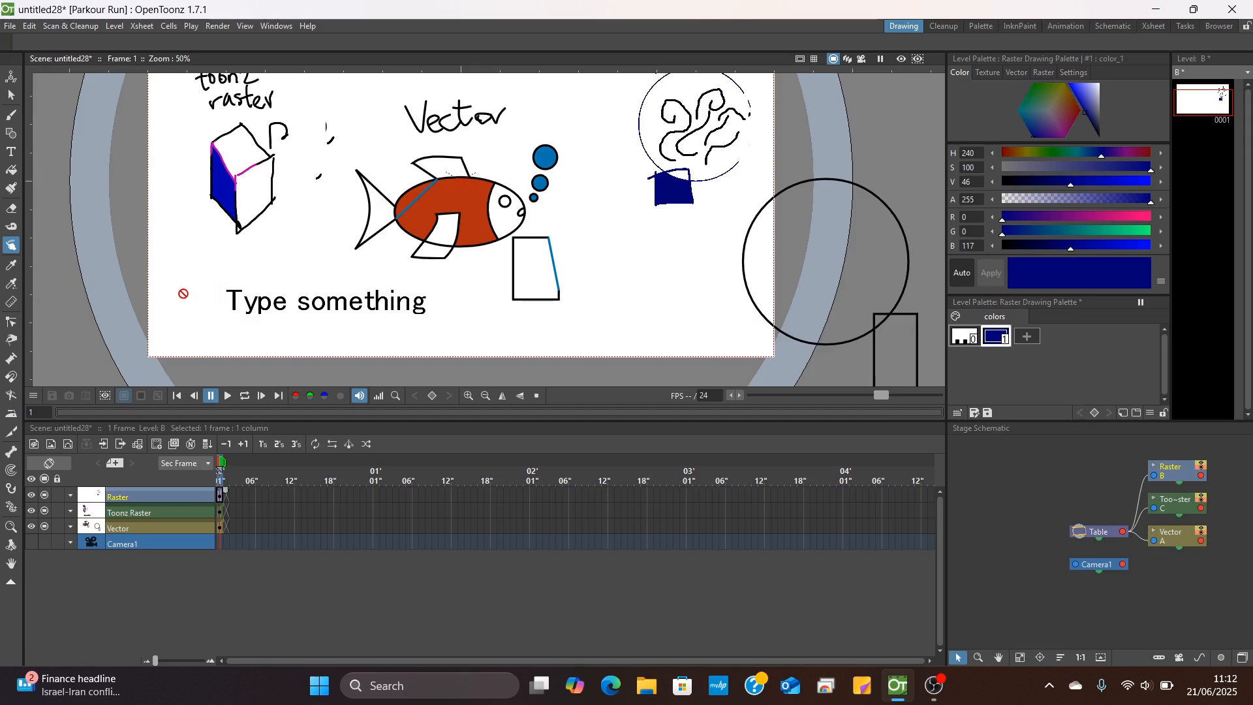
# Try the Style Picker in Areas mode on the Raster level, and pick the box's blue side on the Toonz Raster level
pyautogui.click(11, 265)
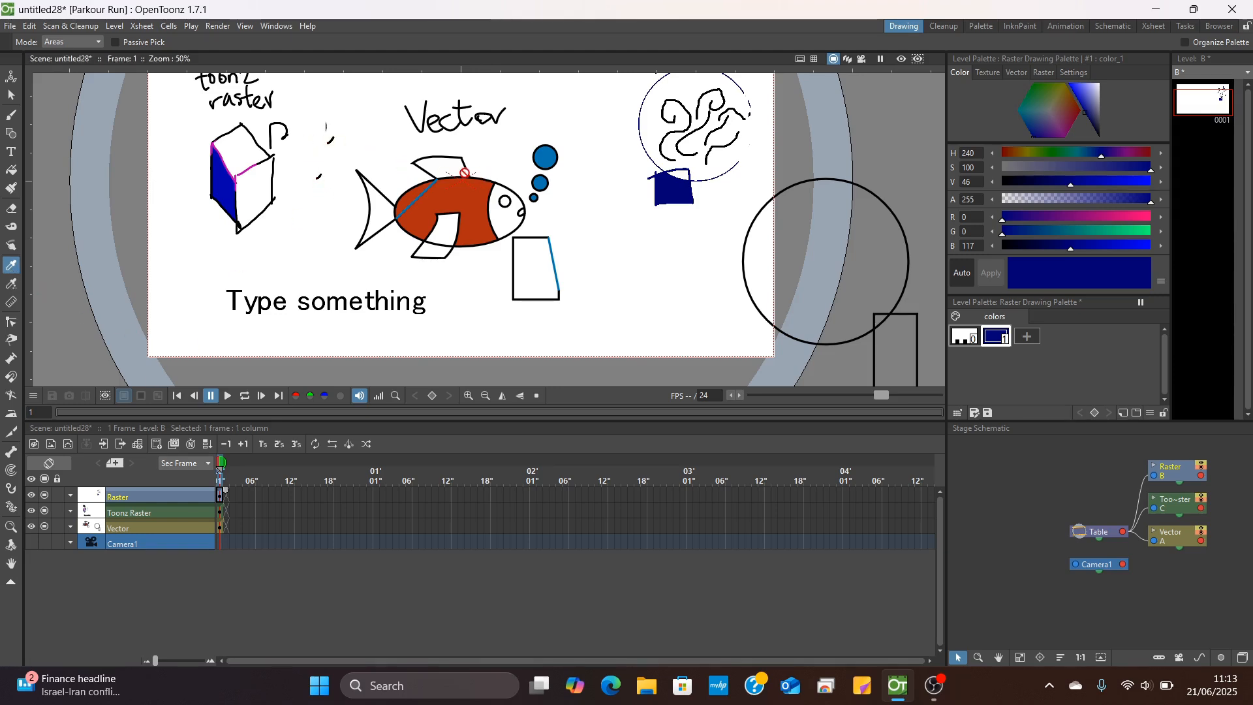
pyautogui.moveTo(395, 253); pyautogui.dragTo(403, 287)
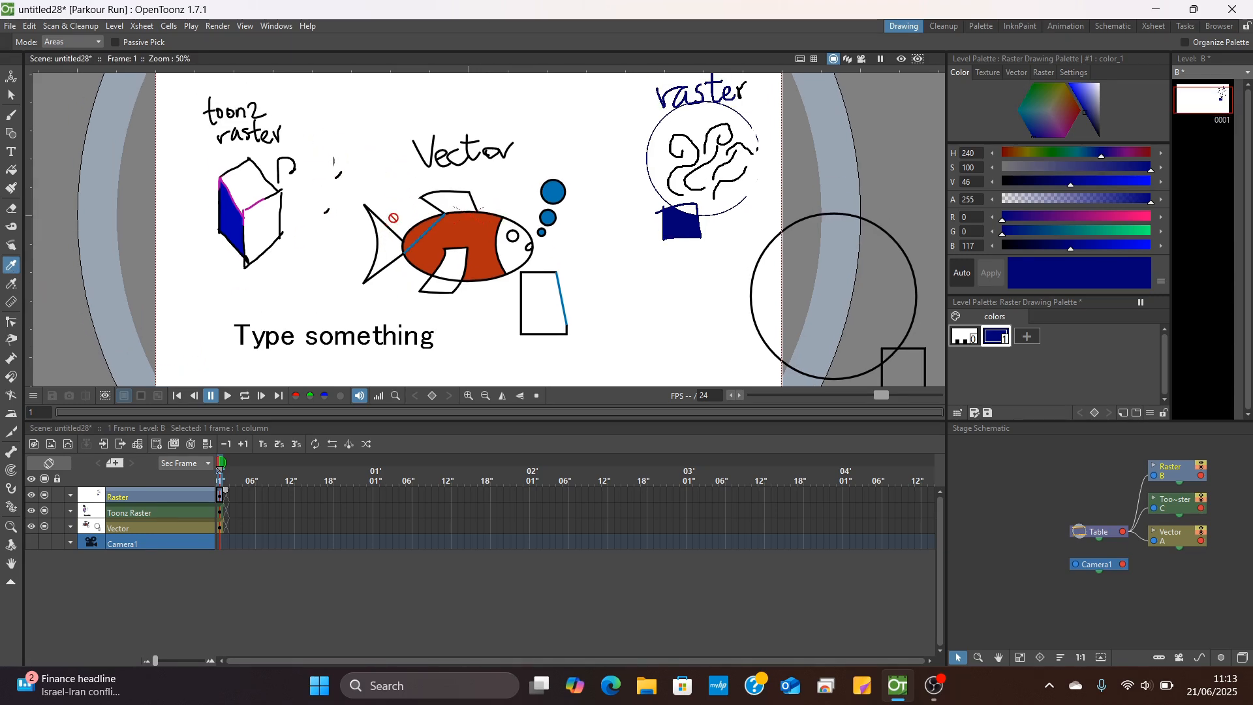
pyautogui.click(222, 511)
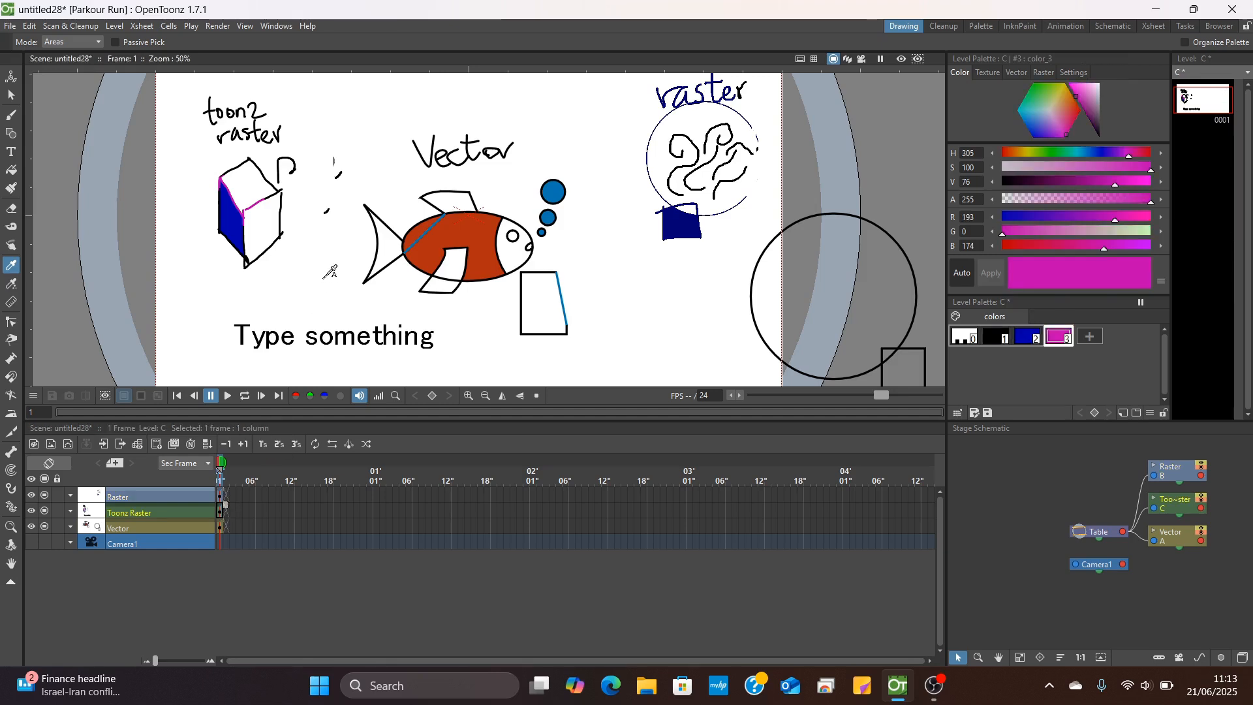
pyautogui.click(229, 231)
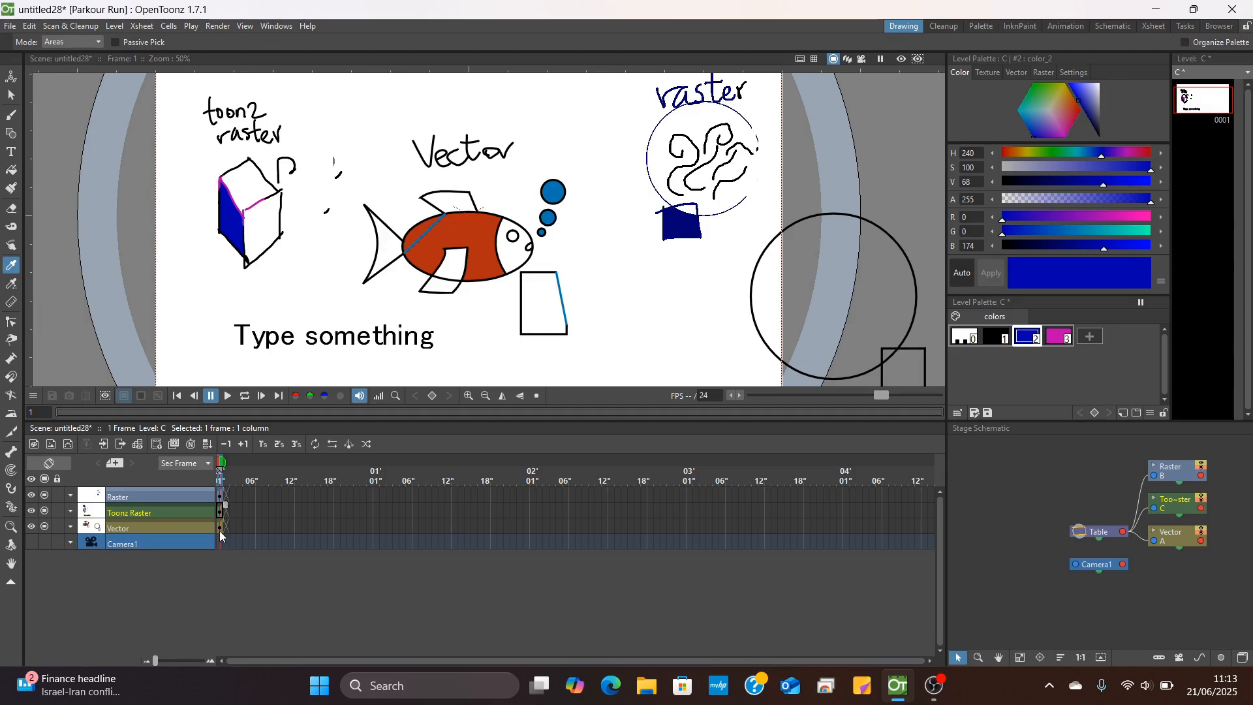
# Try picking the box's blue side from the Vector level, and re-pick it on the Toonz Raster level with the magenta style active
pyautogui.click(222, 530)
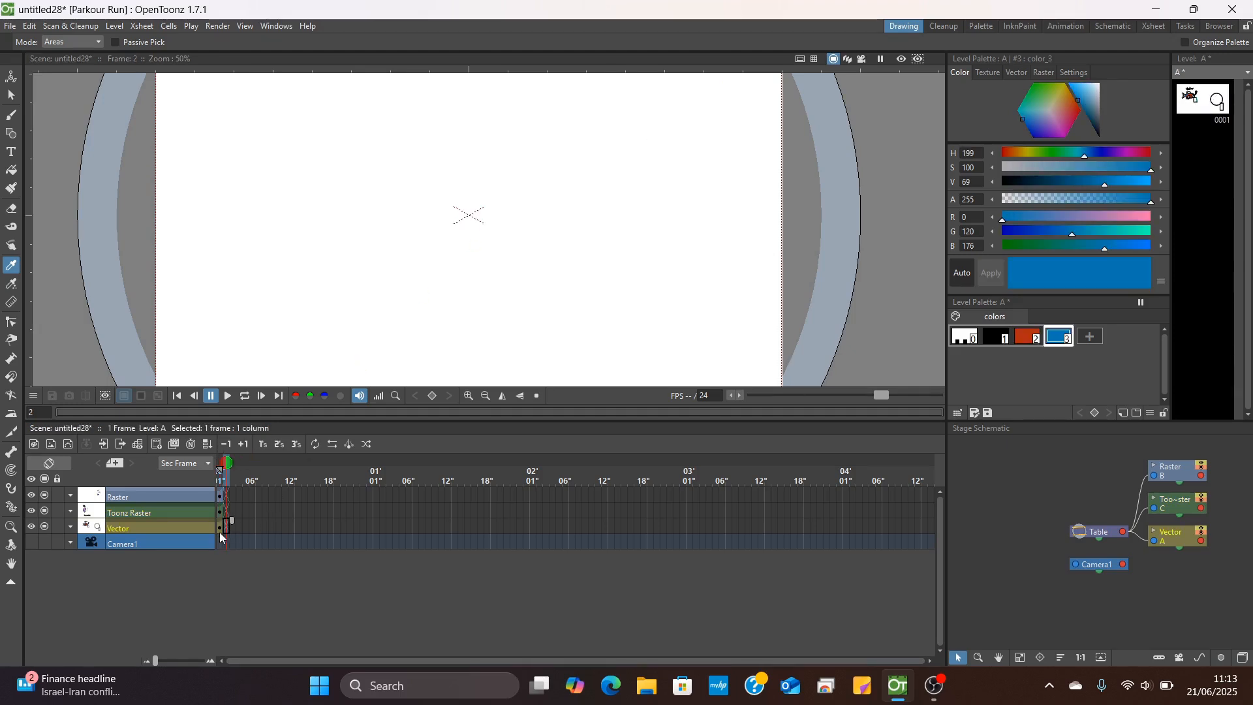
pyautogui.click(233, 218)
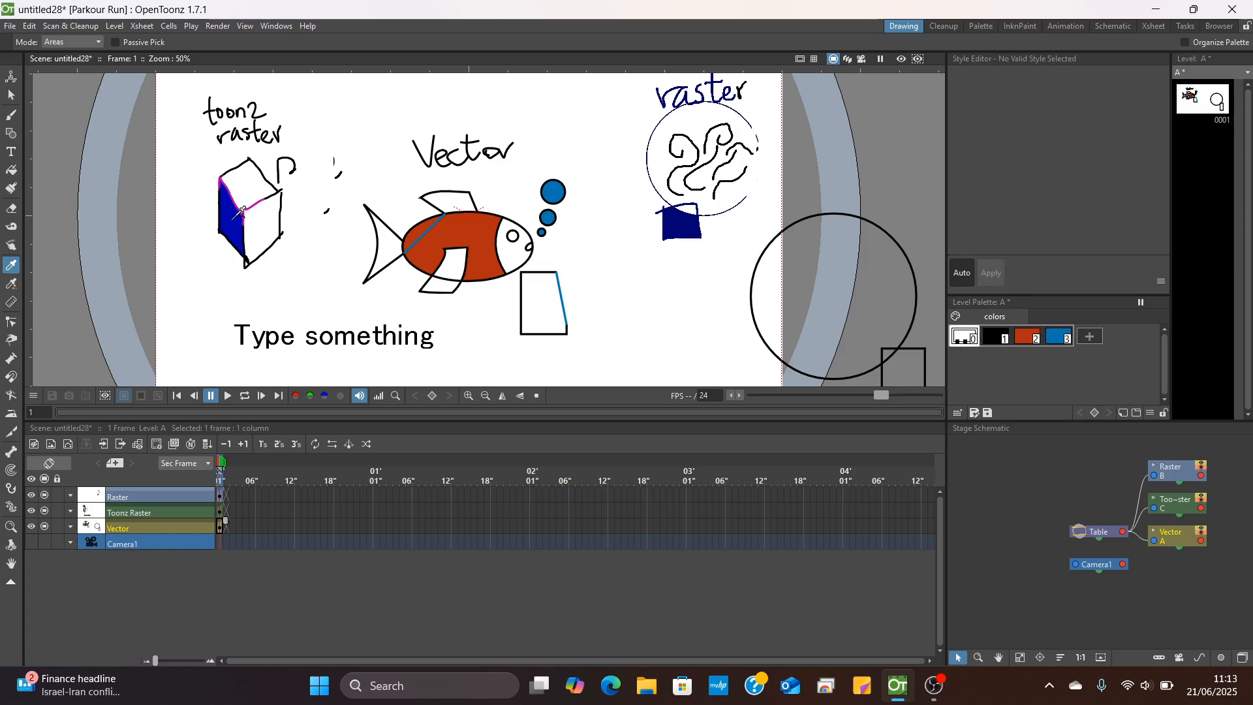
pyautogui.click(223, 513)
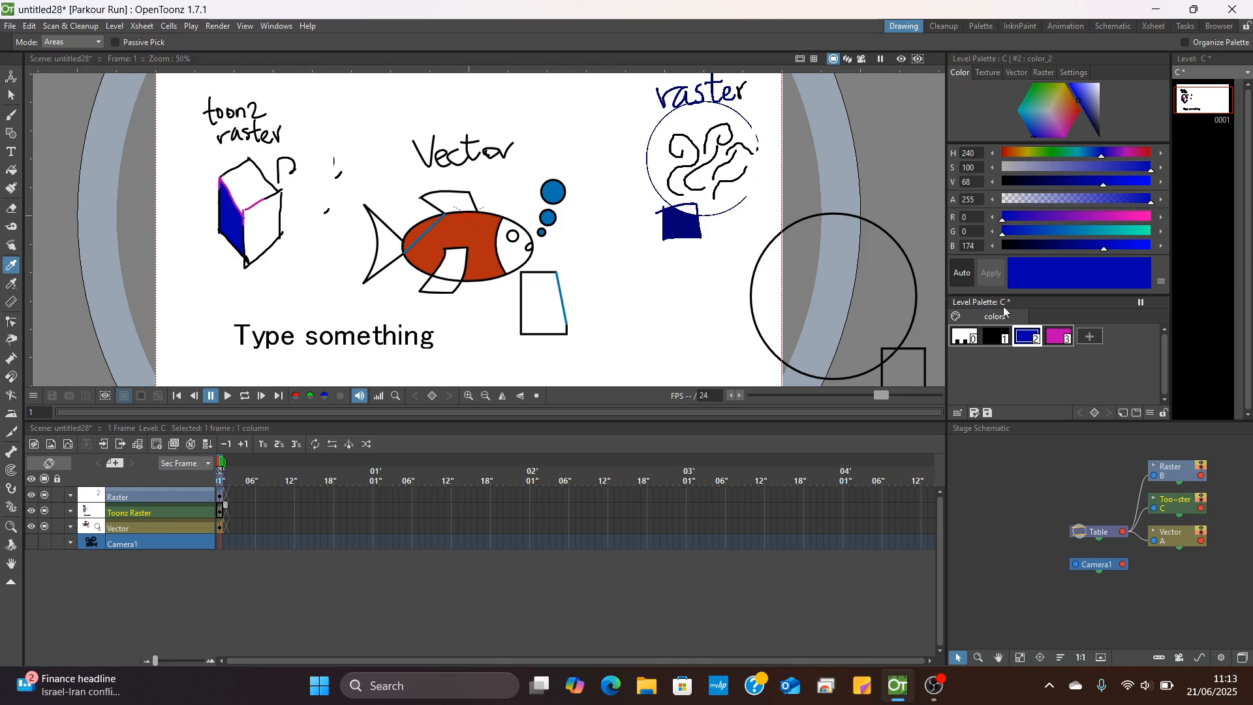
pyautogui.click(1057, 338)
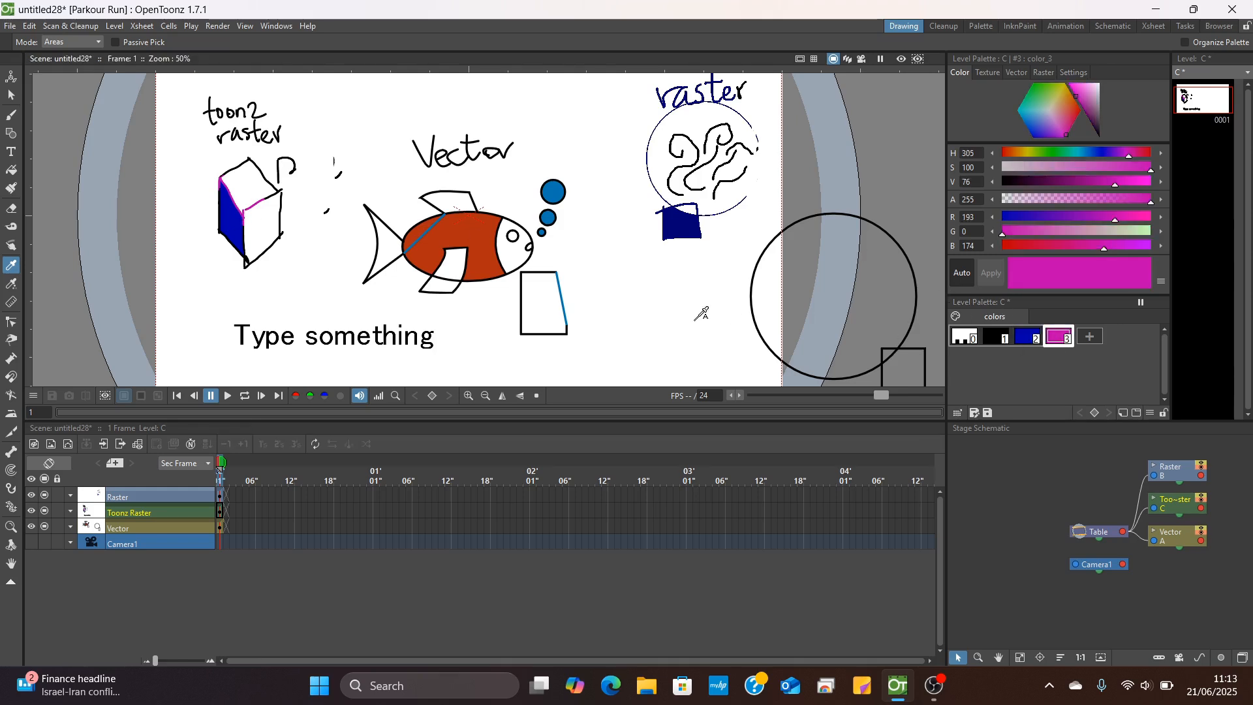
pyautogui.click(230, 219)
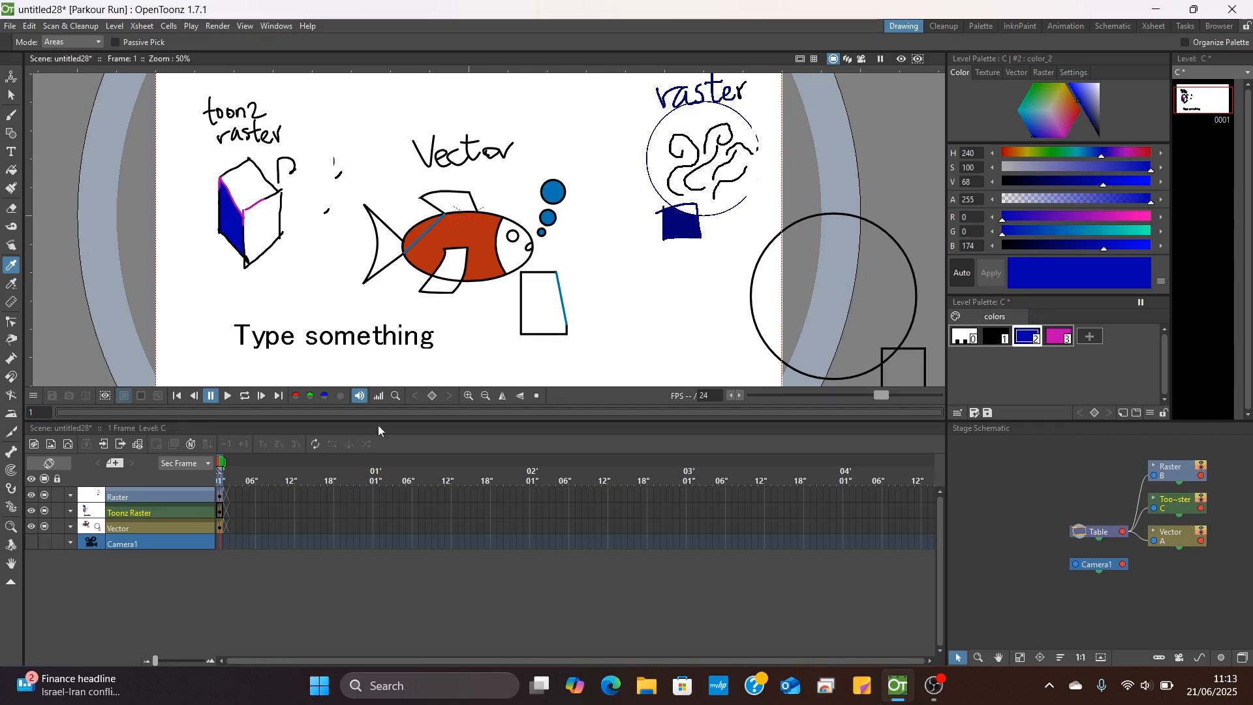
# Pick the fish's red body style on the Vector level and draw a wavy Brush scribble beside the small rectangle
pyautogui.click(221, 531)
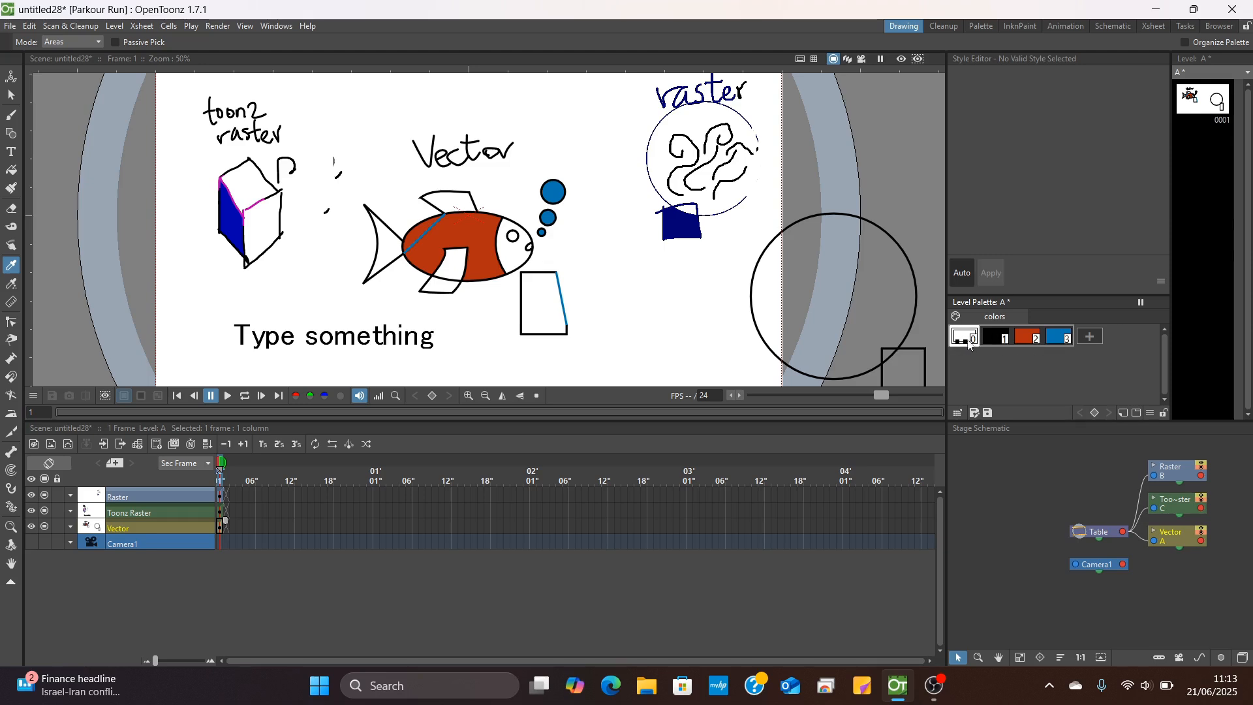
pyautogui.click(486, 221)
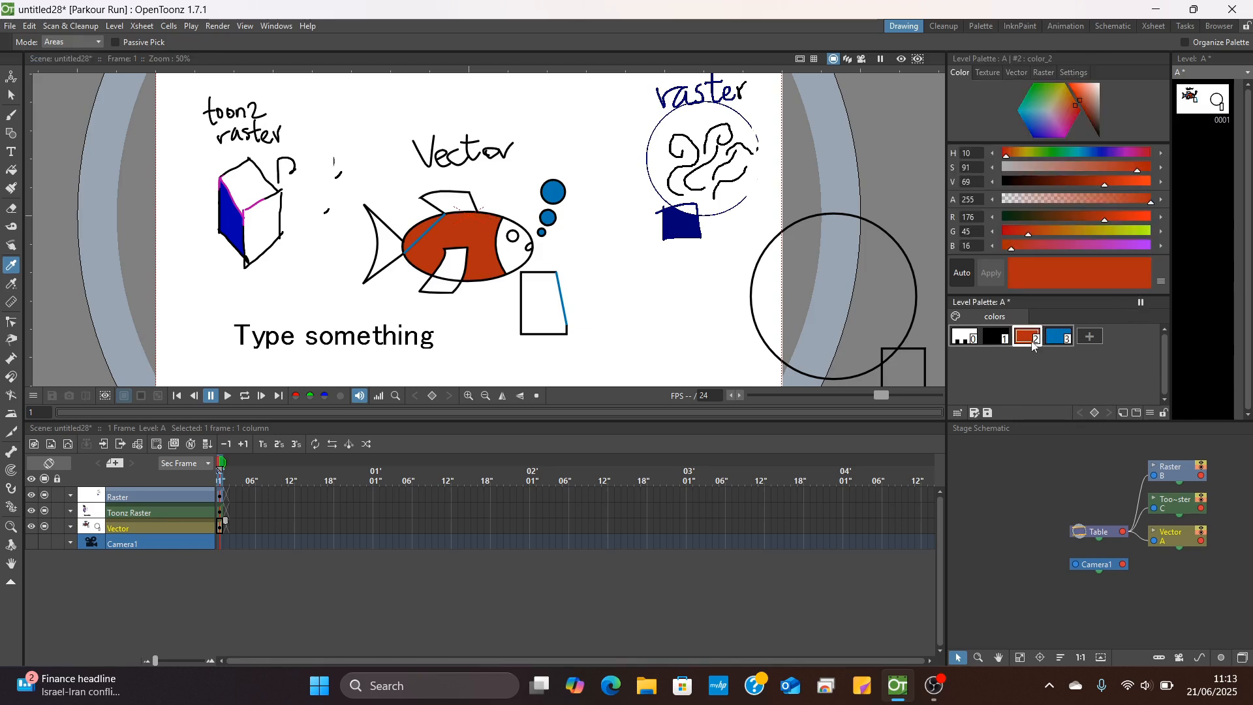
pyautogui.press('b')
pyautogui.moveTo(634, 271)
pyautogui.mouseDown()
pyautogui.moveTo(655, 306)
pyautogui.moveTo(682, 283)
pyautogui.mouseUp()
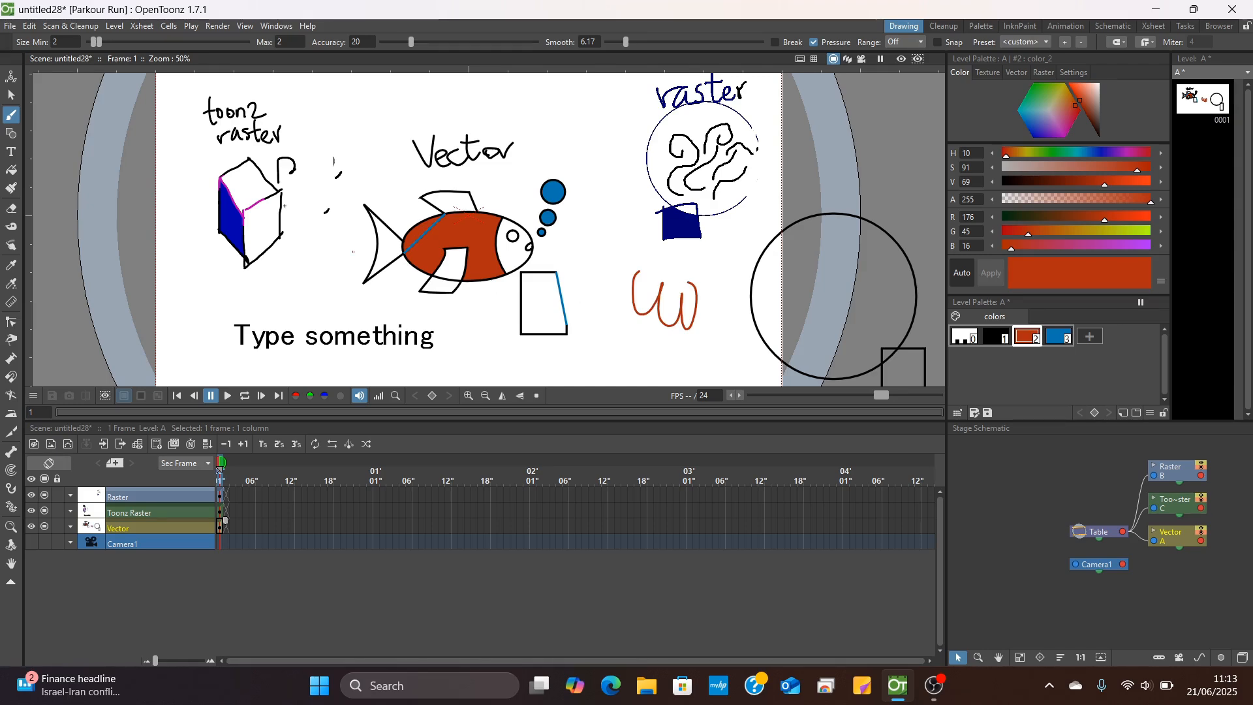
# Check the availability of the RGB Picker in Normal mode on the Toonz Raster, Raster and Vector levels
pyautogui.click(11, 285)
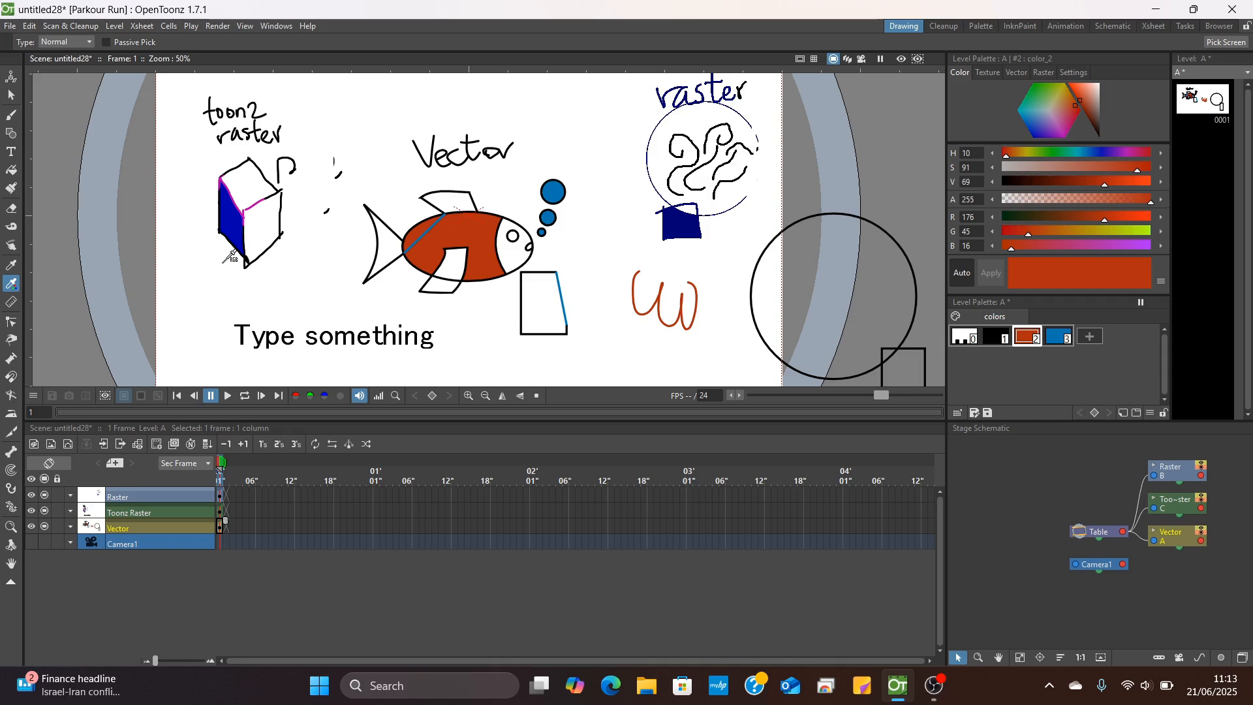
pyautogui.click(221, 514)
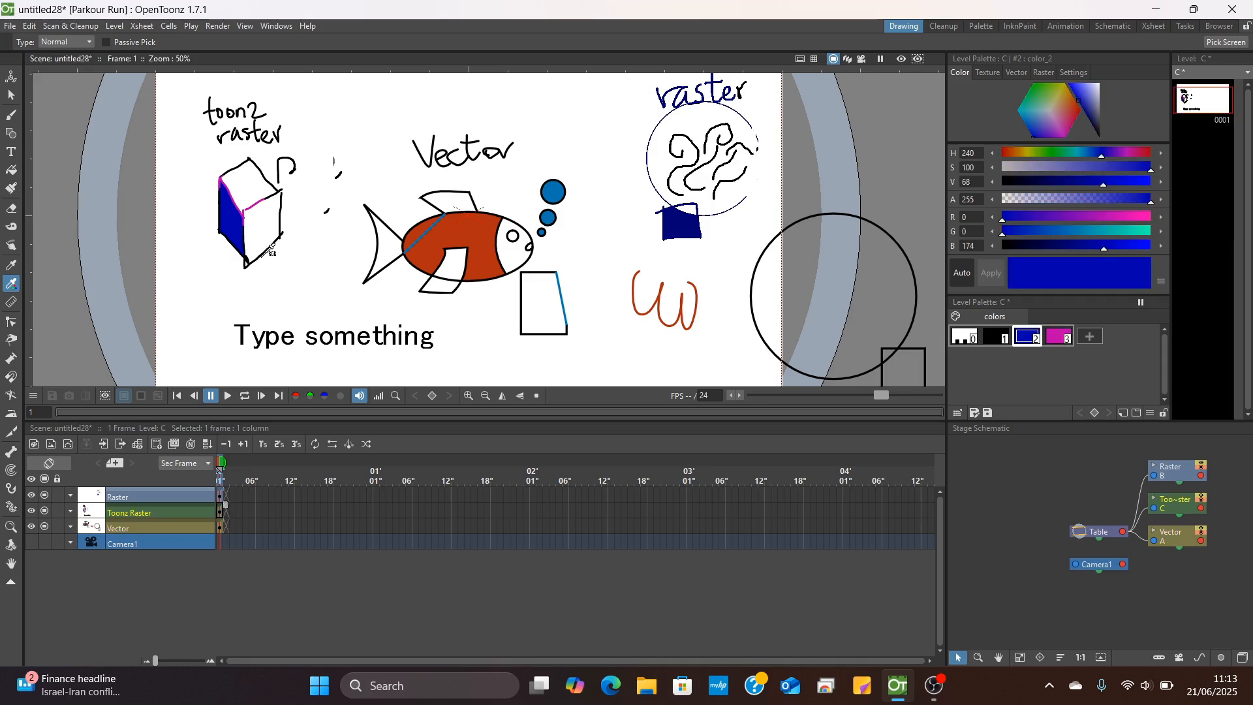
pyautogui.click(222, 495)
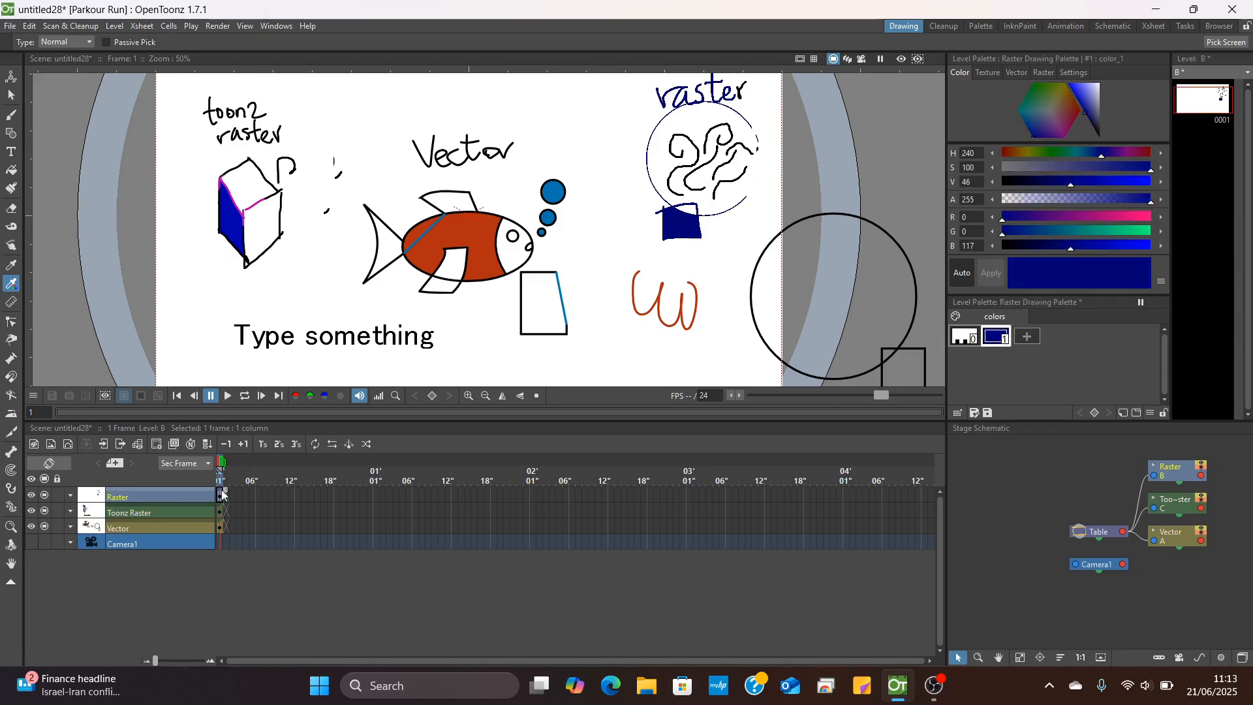
pyautogui.click(222, 517)
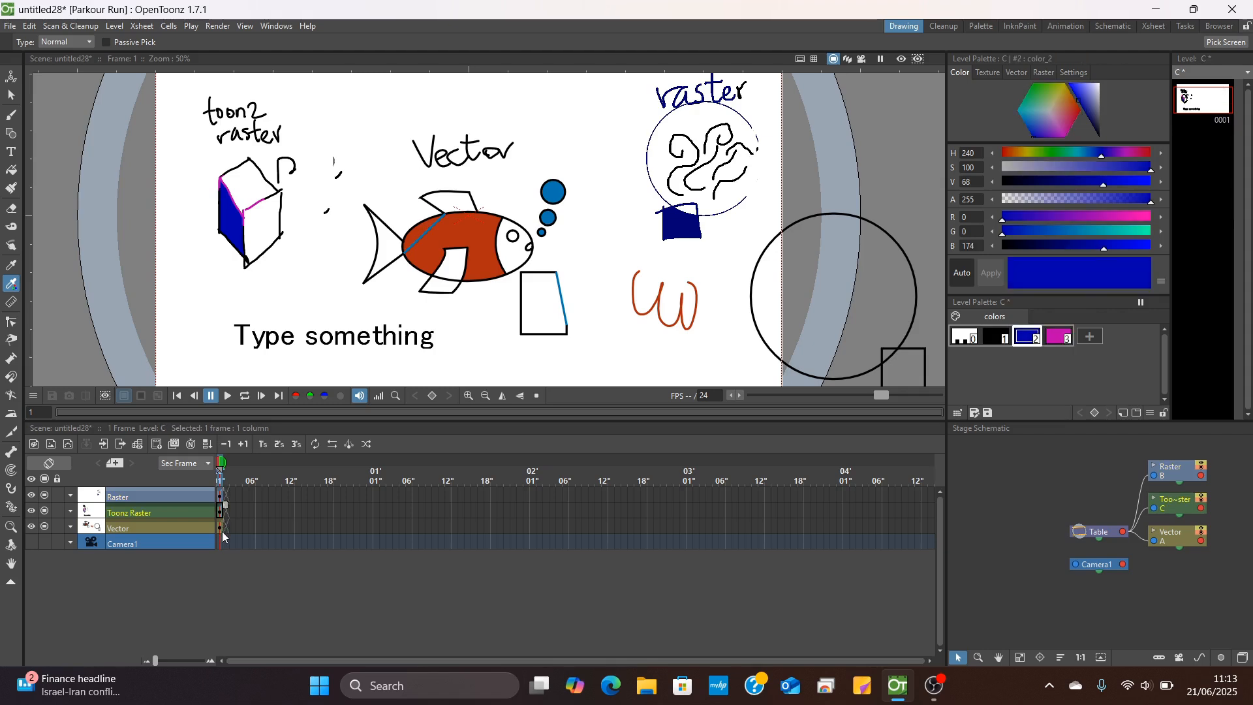
pyautogui.click(222, 529)
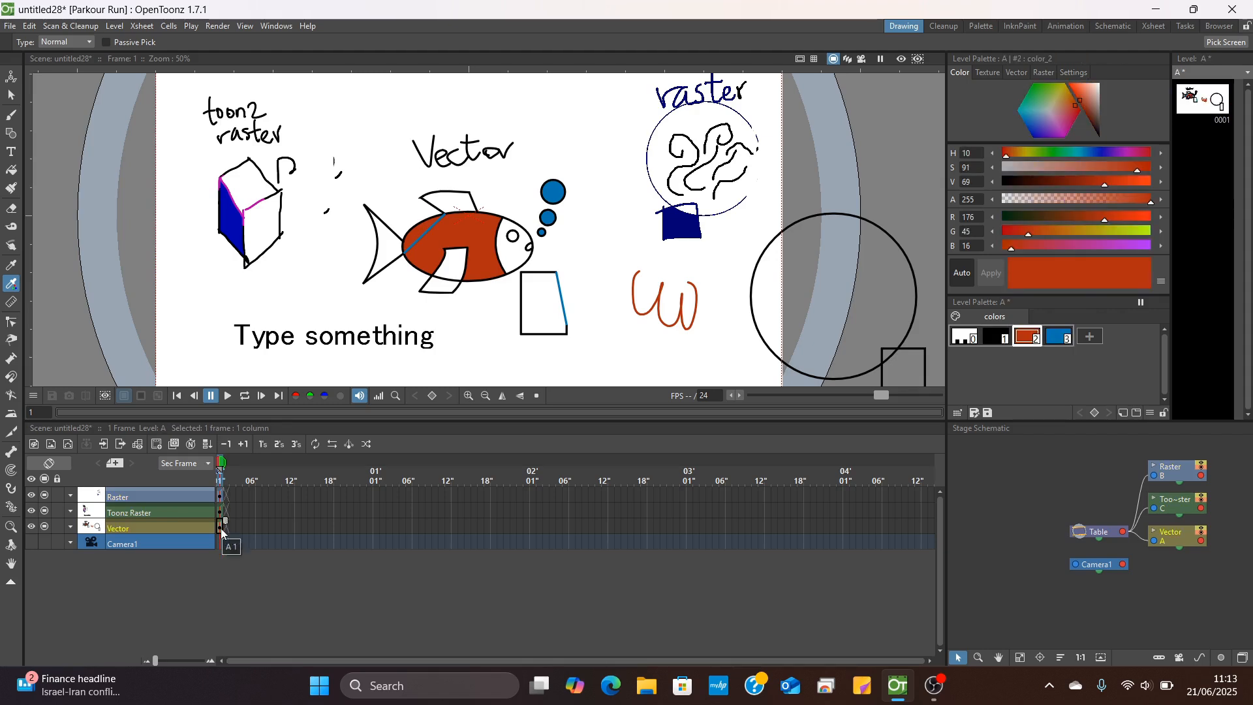
# Try sampling the fish's red into the Raster level's navy style with the RGB Picker, and undo the colour change
pyautogui.click(221, 496)
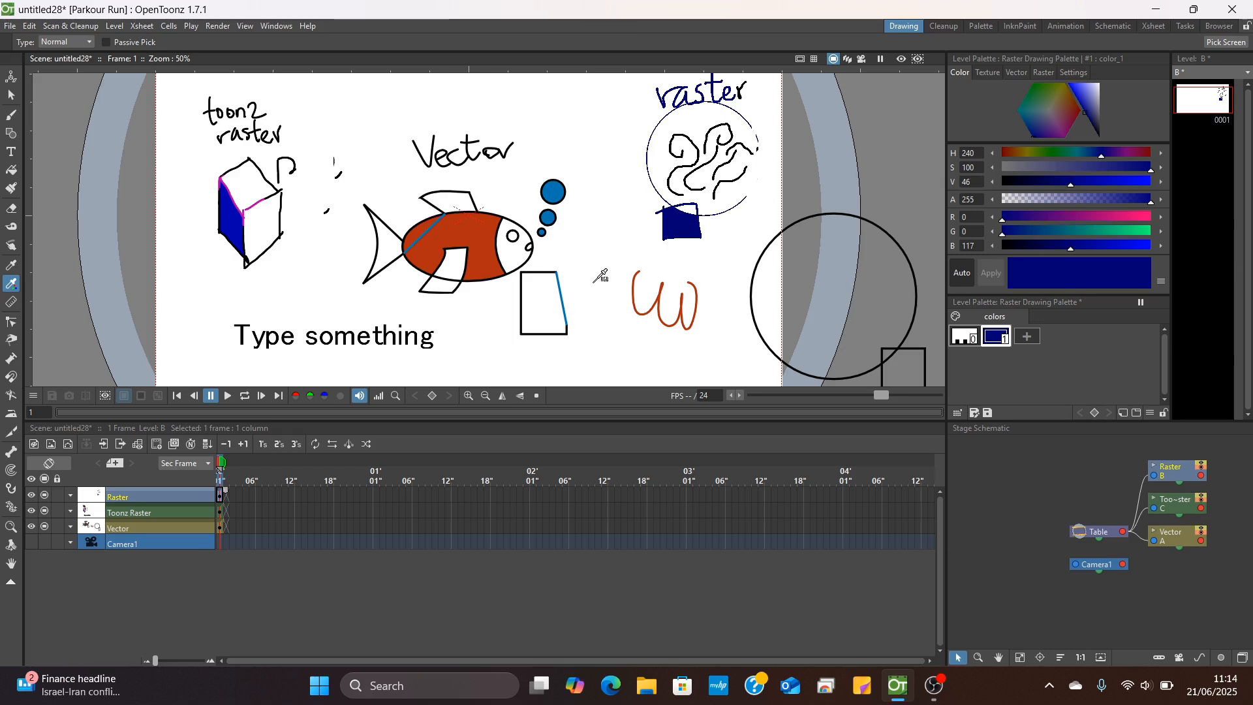
pyautogui.click(483, 229)
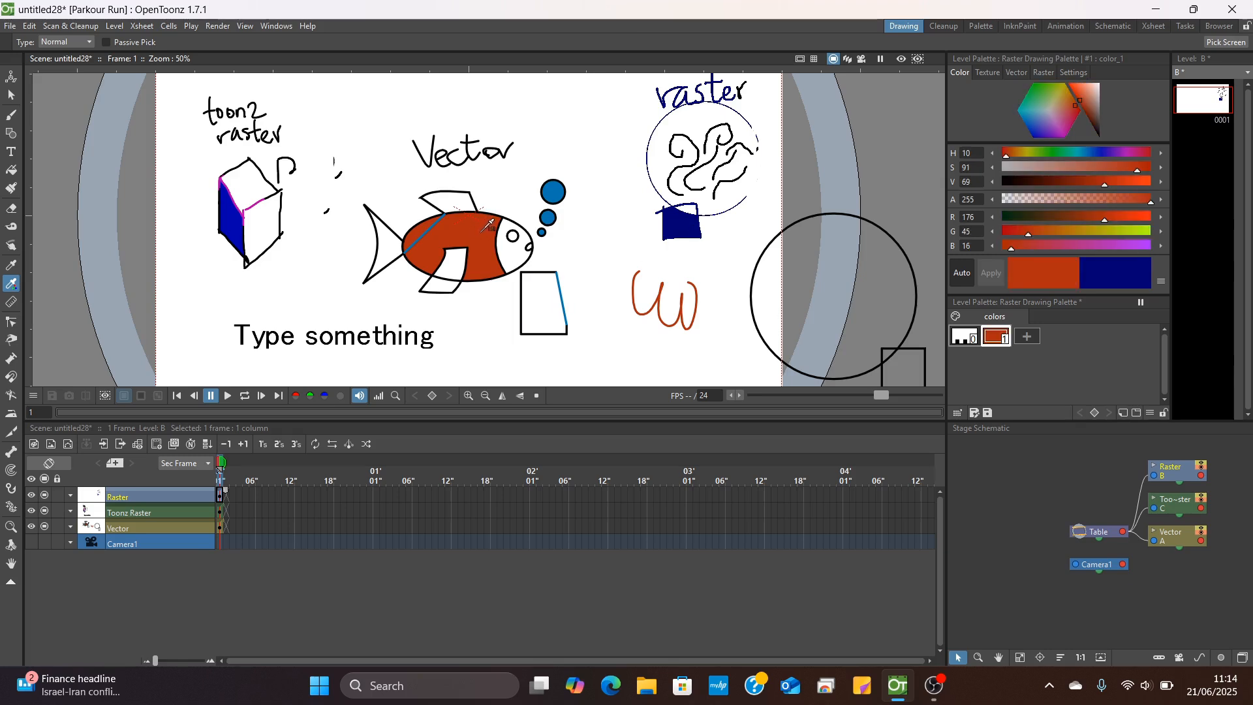
pyautogui.hotkey('ctrl', 'z')
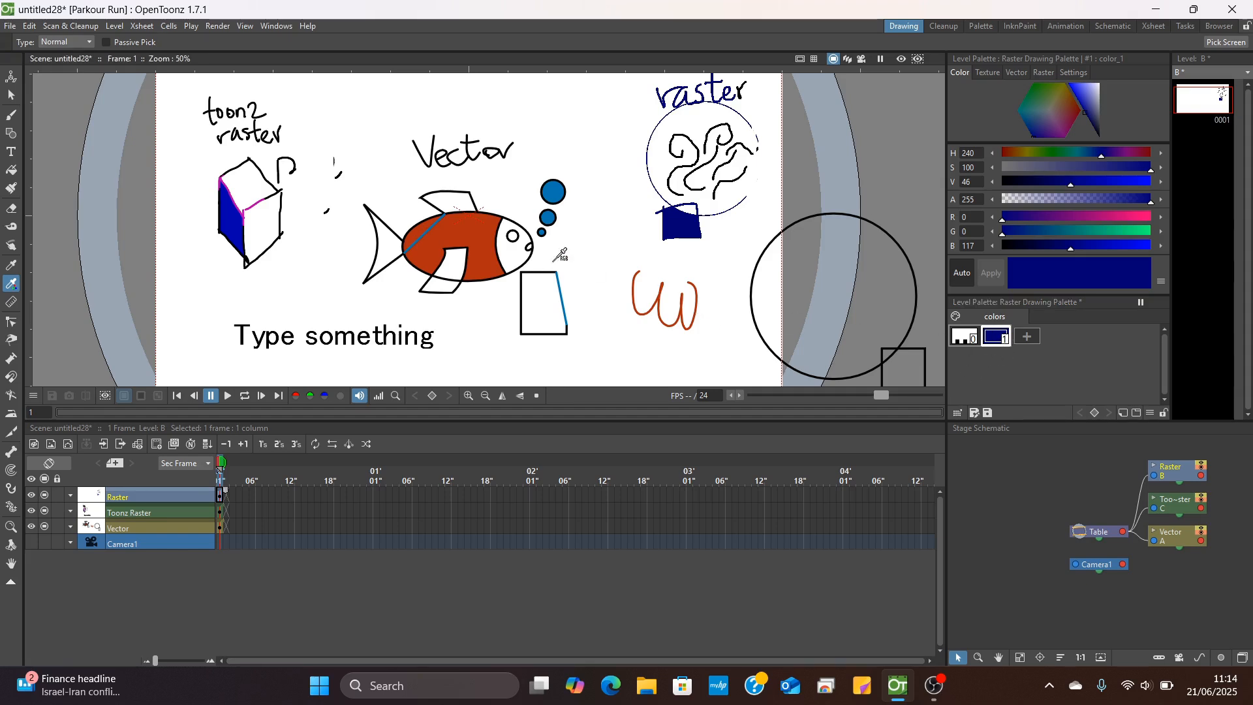
# Add a new style to the Raster level's palette and sample the fish's red into it with the RGB Picker
pyautogui.click(1028, 337)
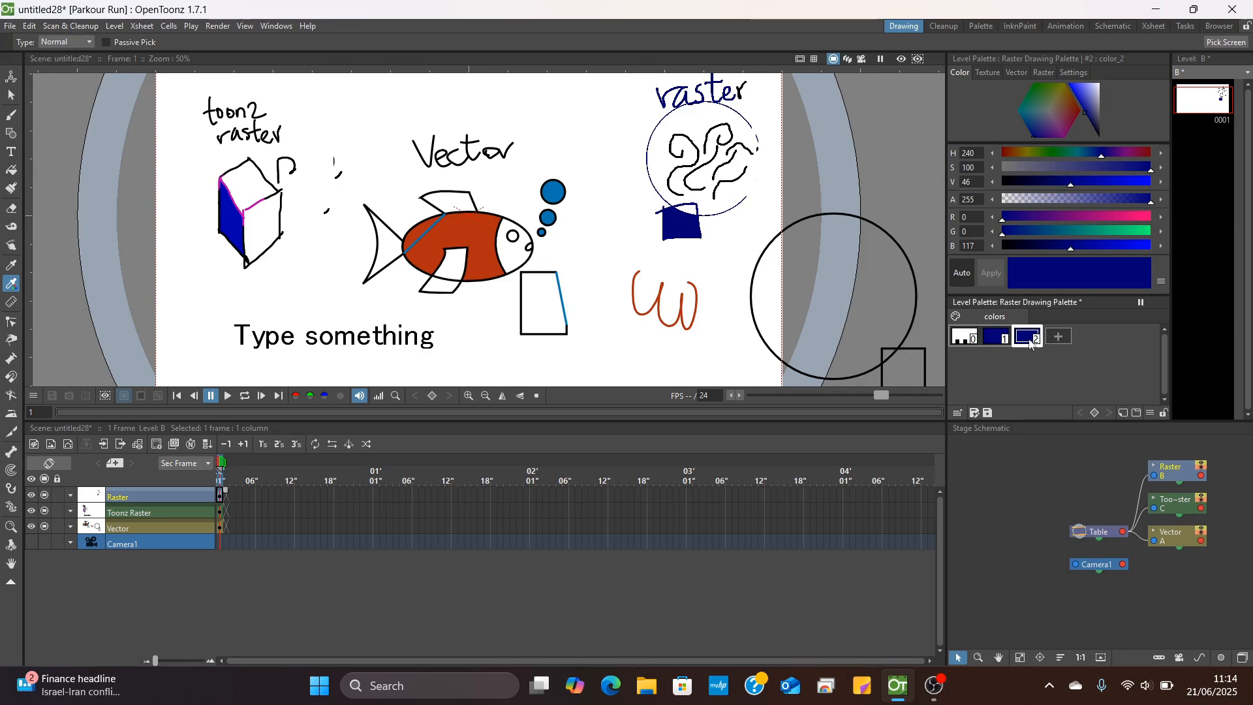
pyautogui.click(480, 222)
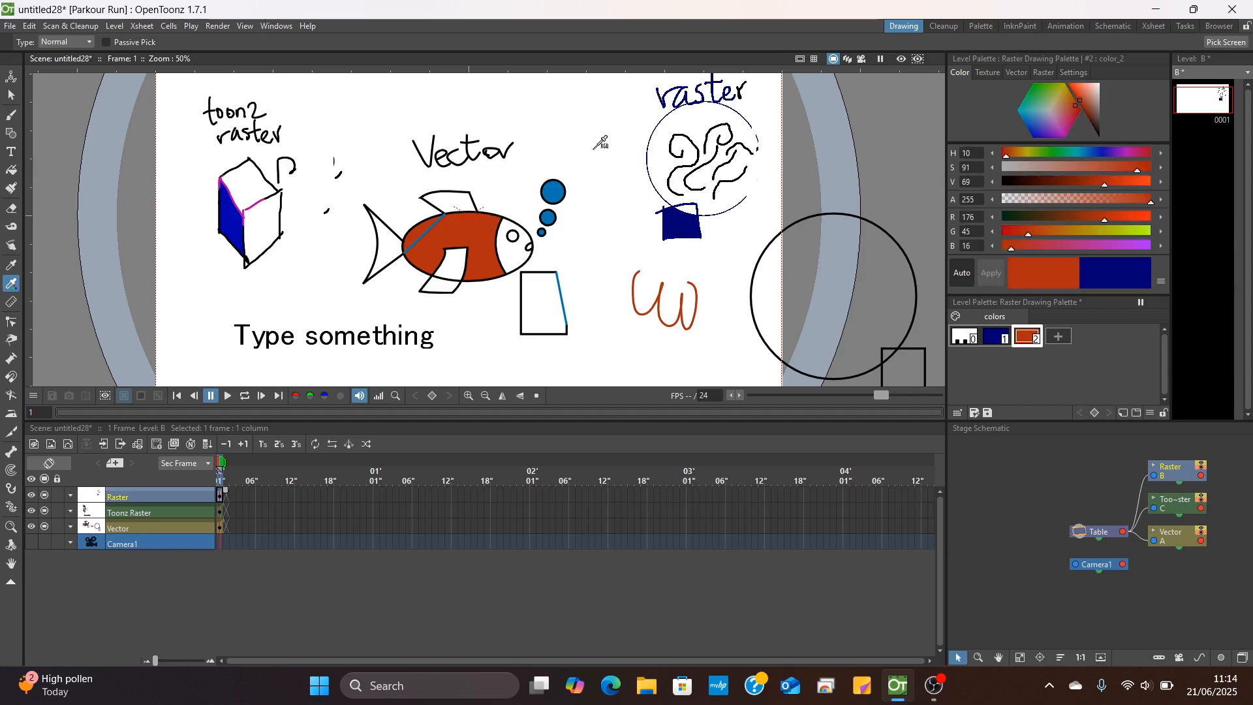
# Draw a red Brush scribble beside the circle on the Raster level and remove the stray vertical guide
pyautogui.press('b')
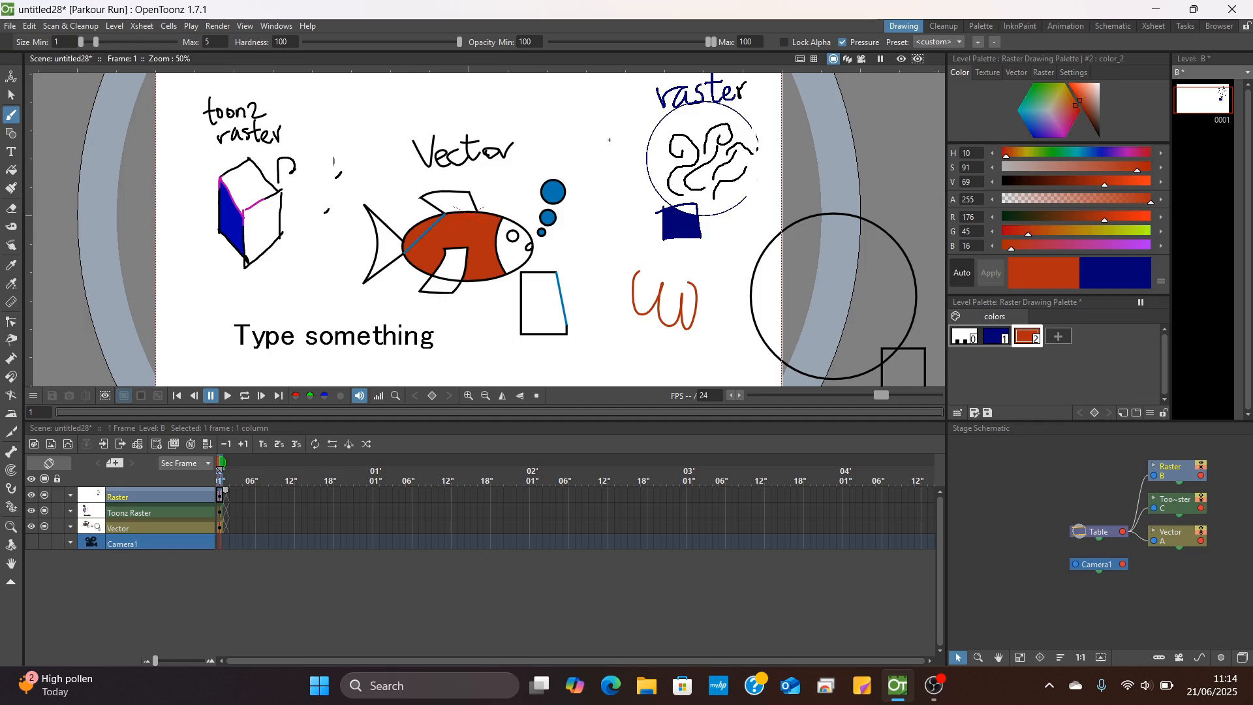
pyautogui.click(608, 69)
pyautogui.moveTo(617, 115)
pyautogui.mouseDown()
pyautogui.moveTo(642, 134)
pyautogui.moveTo(652, 108)
pyautogui.mouseUp()
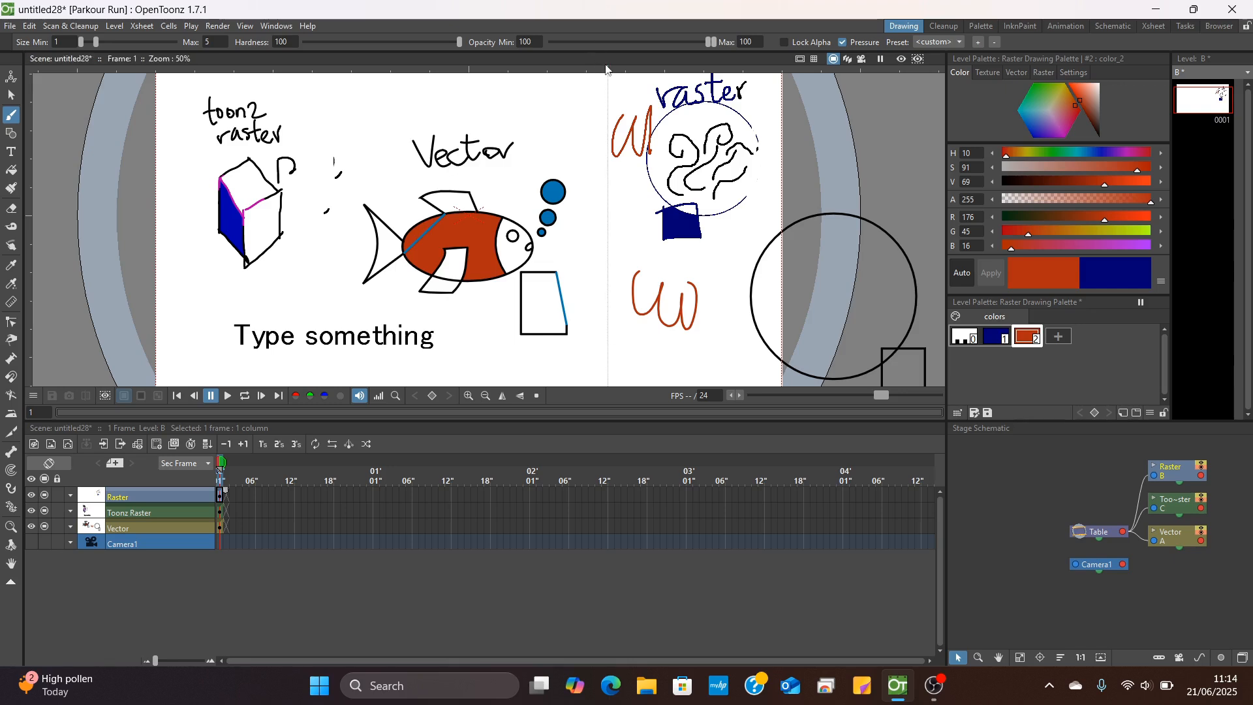
pyautogui.rightClick(606, 69)
# Measure distances on the canvas with the Ruler tool, including a near-vertical span beside the two red scribbles
pyautogui.click(11, 303)
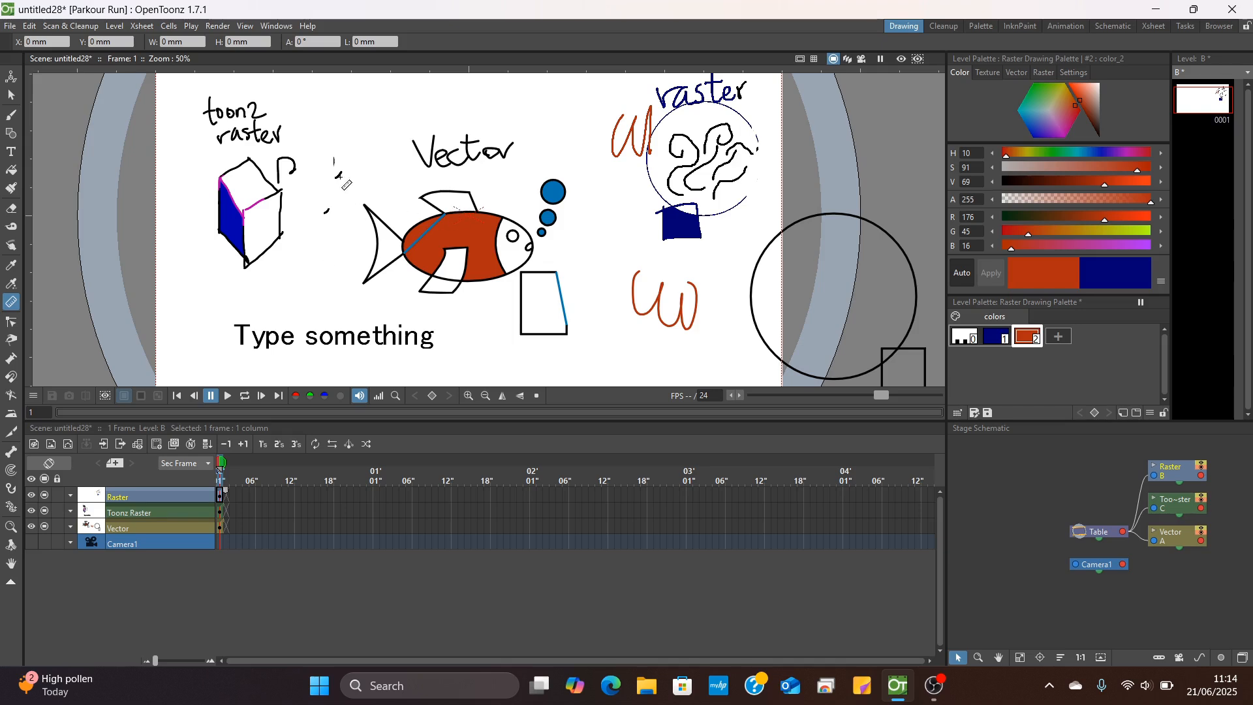
pyautogui.click(423, 159)
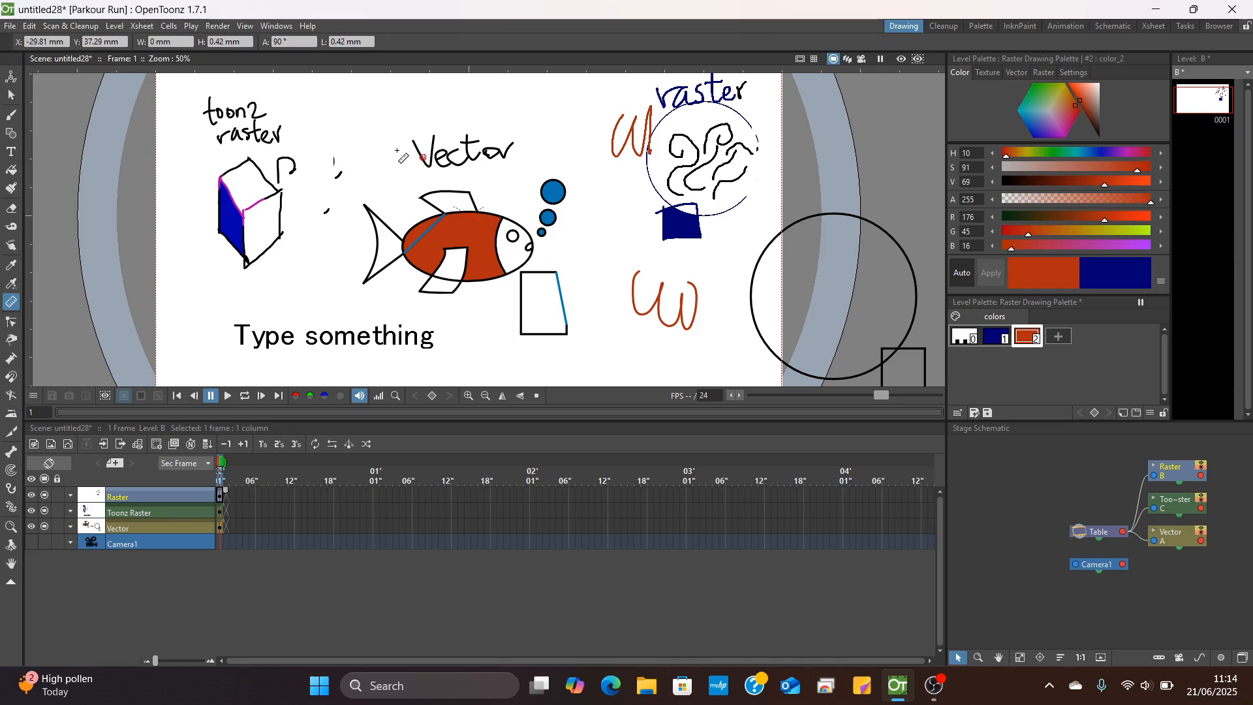
pyautogui.moveTo(397, 150)
pyautogui.mouseDown()
pyautogui.moveTo(584, 152)
pyautogui.moveTo(599, 311)
pyautogui.mouseUp()
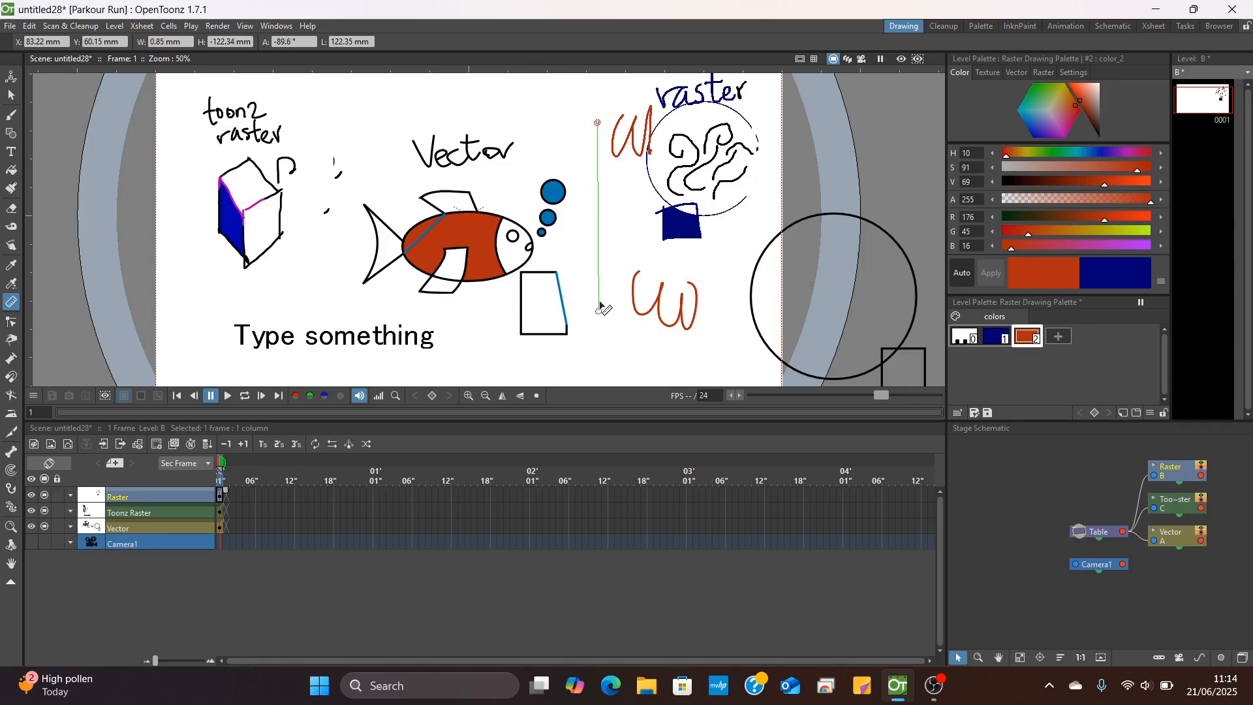
# Try adjusting the rear curve of the fish's tail with the Control Point Editor on the Vector level
pyautogui.click(9, 326)
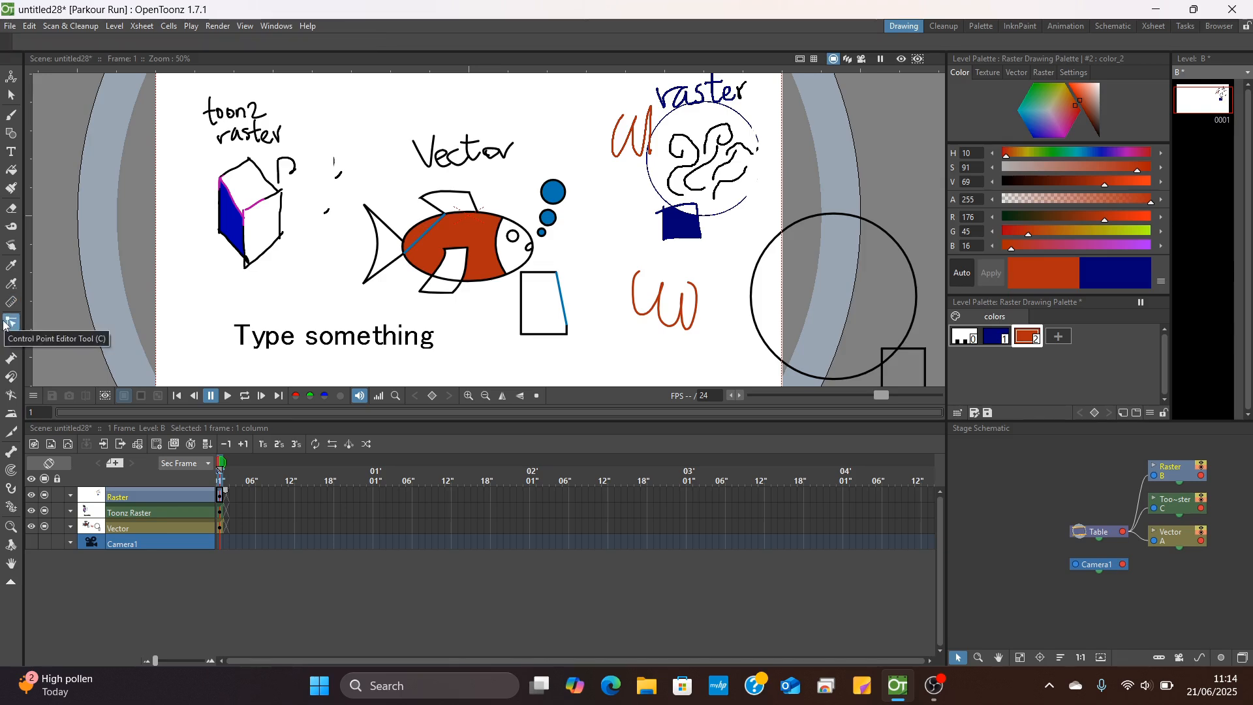
pyautogui.click(221, 529)
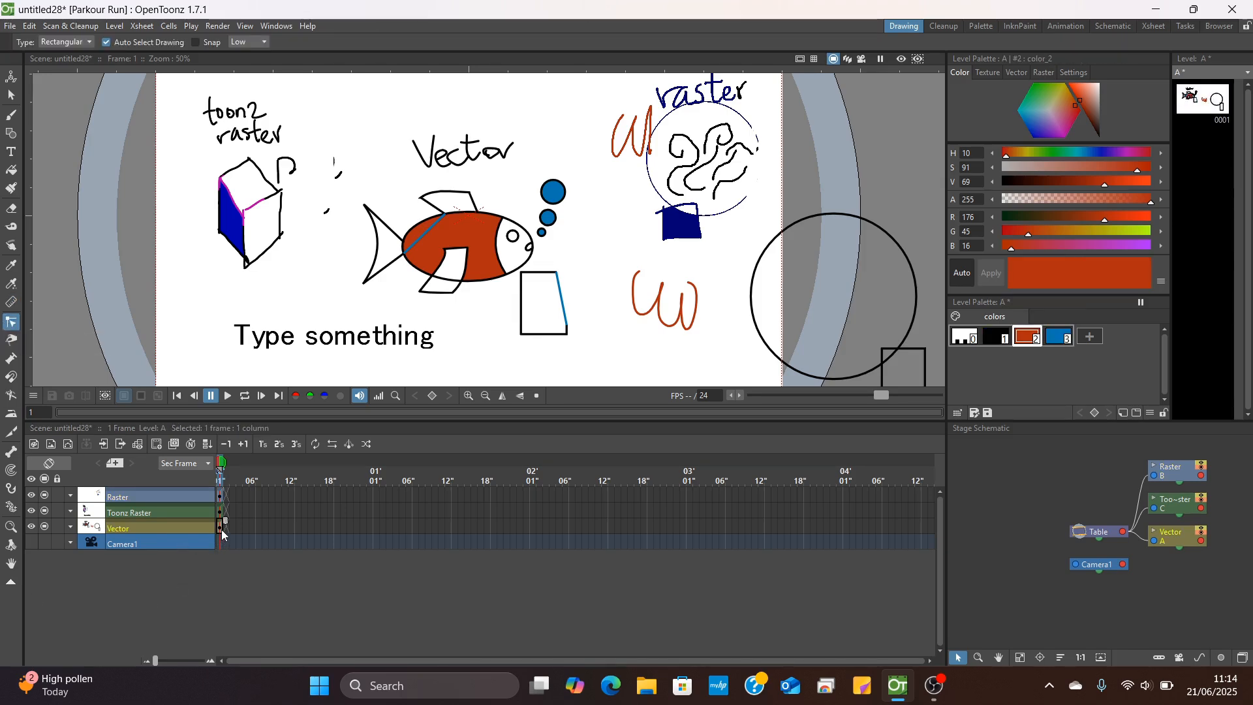
pyautogui.scroll(5, 371, 245)
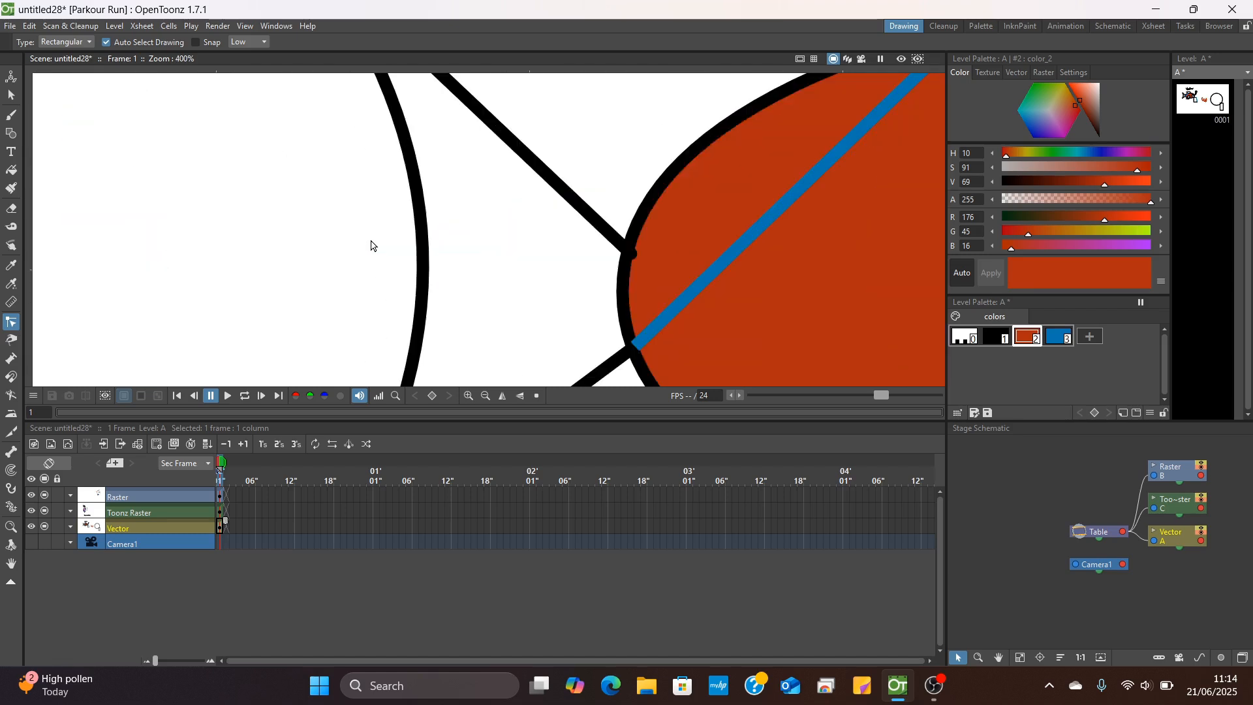
pyautogui.scroll(-1, 371, 246)
pyautogui.moveTo(397, 261)
pyautogui.mouseDown()
pyautogui.moveTo(358, 272)
pyautogui.moveTo(271, 261)
pyautogui.mouseUp()
pyautogui.moveTo(375, 283); pyautogui.dragTo(301, 281)
pyautogui.scroll(-1, 391, 281)
pyautogui.scroll(-1, 392, 282)
pyautogui.moveTo(134, 317); pyautogui.dragTo(181, 275)
# Bend the rear curve of the fish's tail outward with the Pinch tool at corner 160 and size 500
pyautogui.click(12, 342)
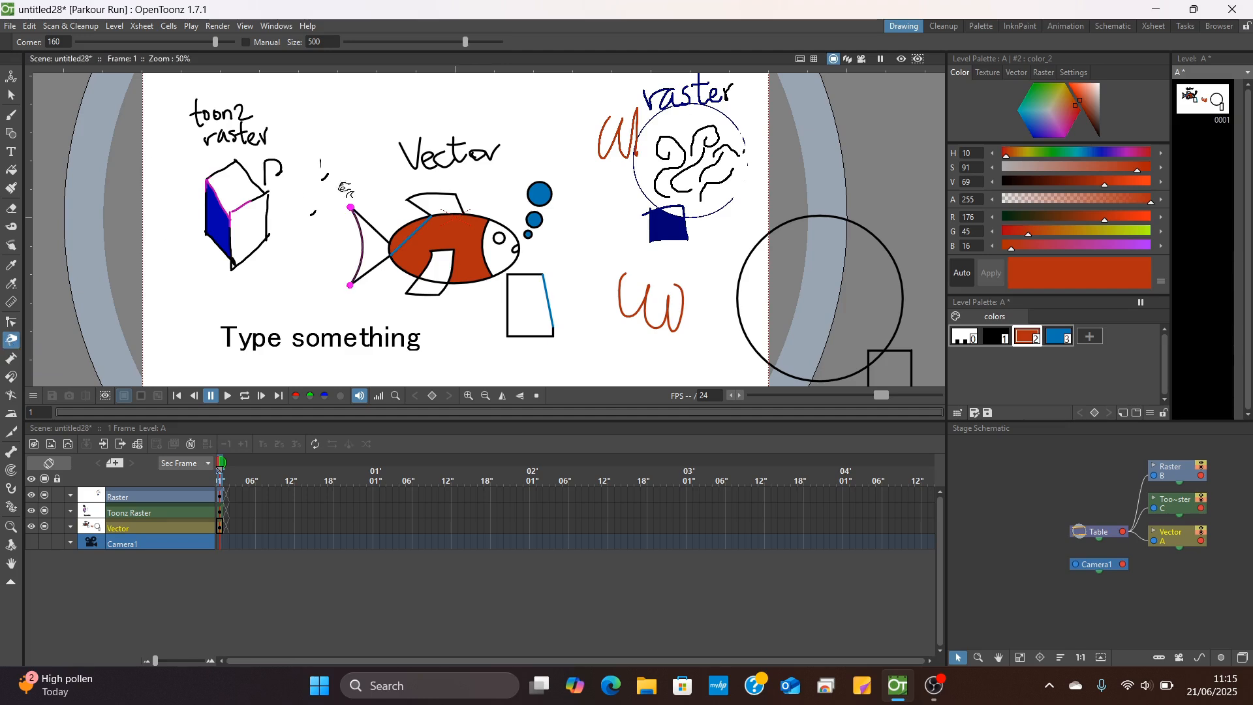
pyautogui.moveTo(364, 247)
pyautogui.mouseDown()
pyautogui.moveTo(336, 240)
pyautogui.moveTo(336, 192)
pyautogui.mouseUp()
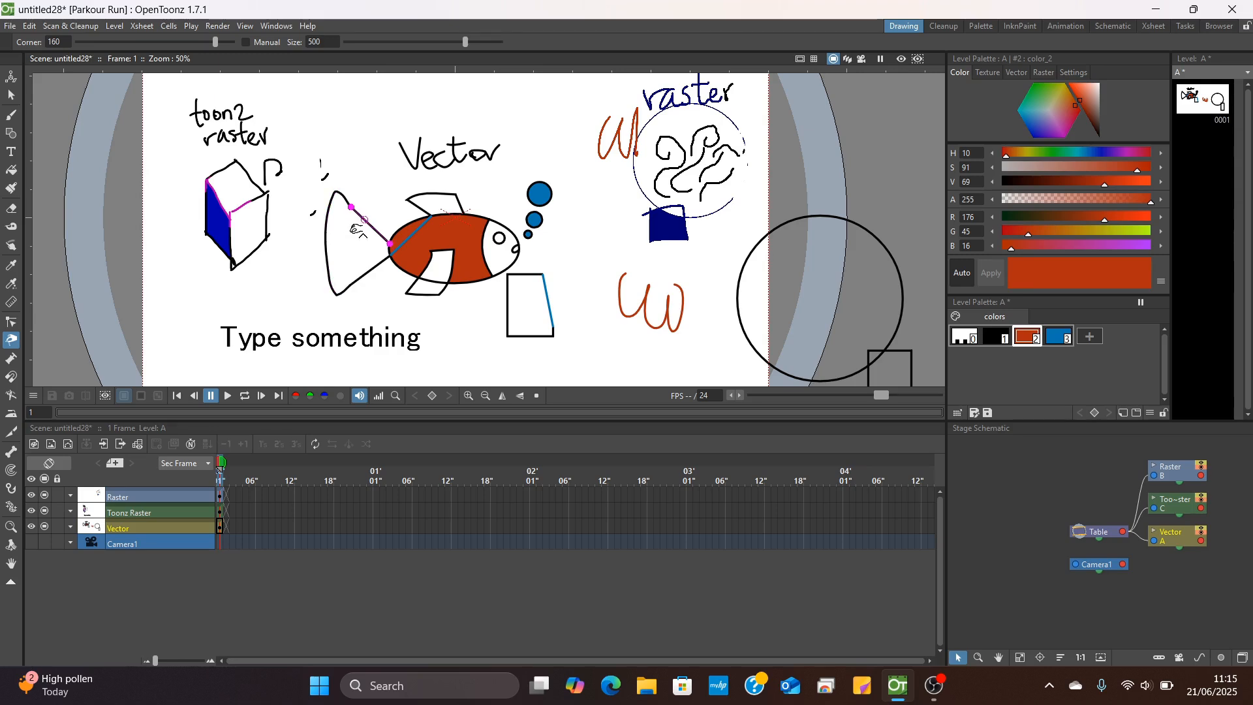
# Undo the Pinch tool bends on the fish's tail, including a second outward pull of its rear curve
pyautogui.hotkey('ctrl', 'z')
pyautogui.hotkey('ctrl', 'z')
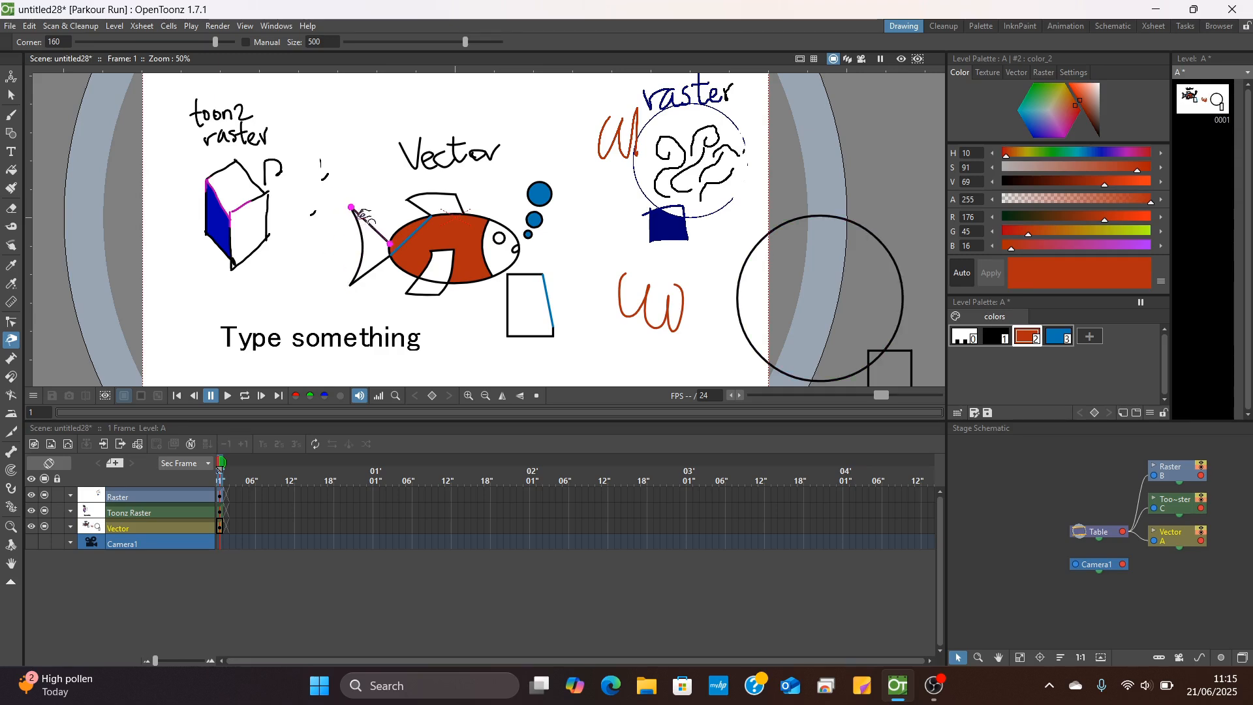
pyautogui.moveTo(363, 246); pyautogui.dragTo(300, 248)
pyautogui.hotkey('ctrl', 'z')
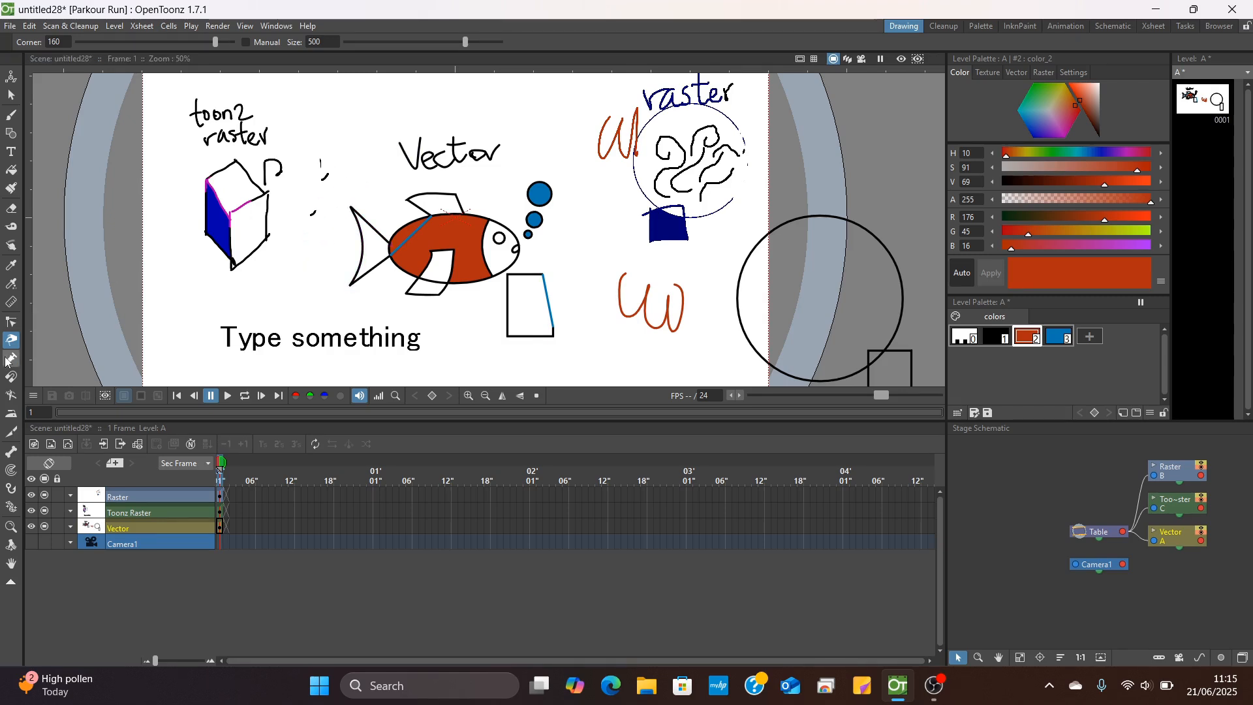
# Thicken the upper line of the fish's tail with the Pump tool at size 20 and accuracy 40
pyautogui.click(11, 359)
pyautogui.scroll(3, 368, 220)
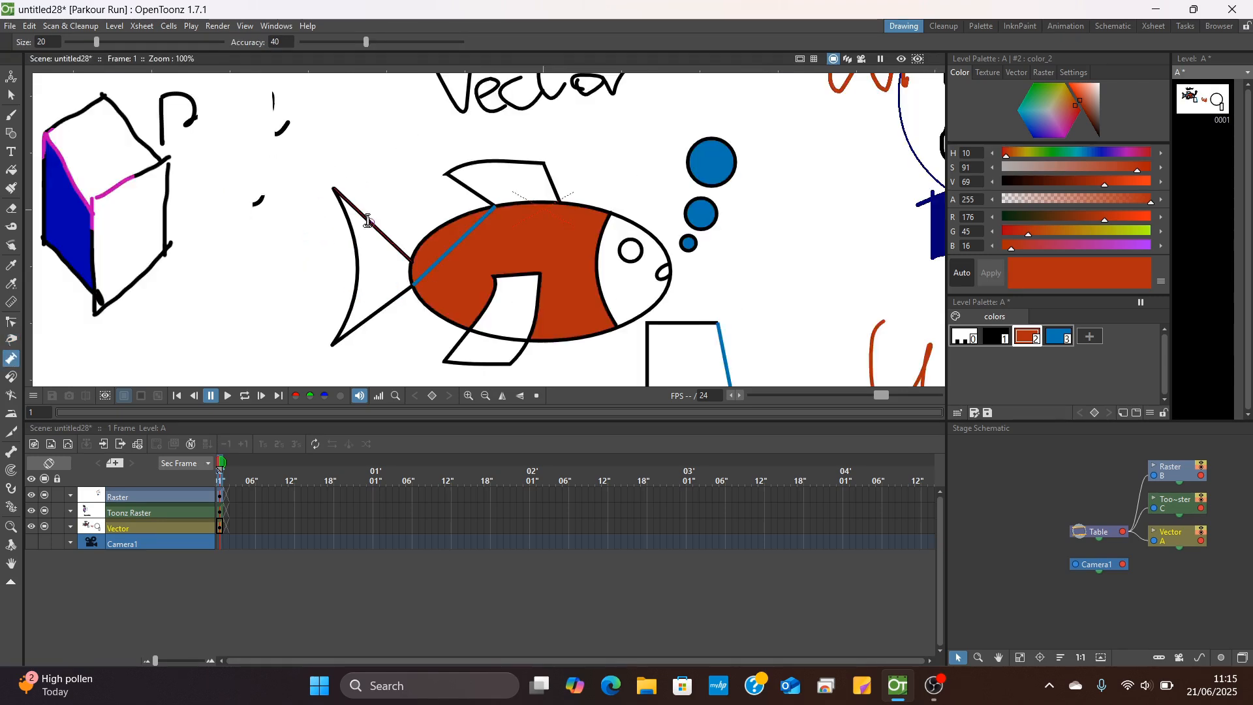
pyautogui.moveTo(347, 187)
pyautogui.mouseDown()
pyautogui.moveTo(375, 135)
pyautogui.moveTo(347, 190)
pyautogui.moveTo(383, 148)
pyautogui.moveTo(366, 190)
pyautogui.moveTo(375, 215)
pyautogui.moveTo(425, 266)
pyautogui.moveTo(437, 259)
pyautogui.moveTo(316, 131)
pyautogui.moveTo(302, 150)
pyautogui.moveTo(316, 136)
pyautogui.mouseUp()
pyautogui.scroll(-2, 315, 136)
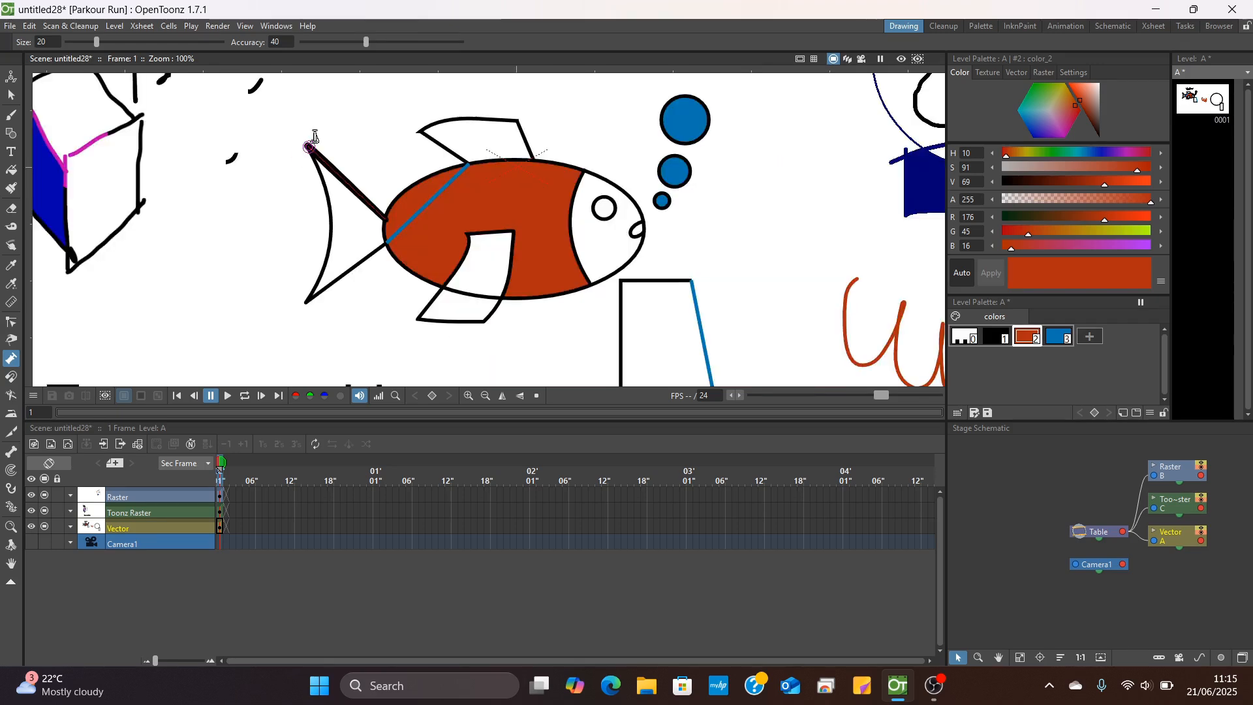
# Pull three wavy points outward from the rear curve of the fish's tail with the Magnet tool at size 20
pyautogui.click(11, 377)
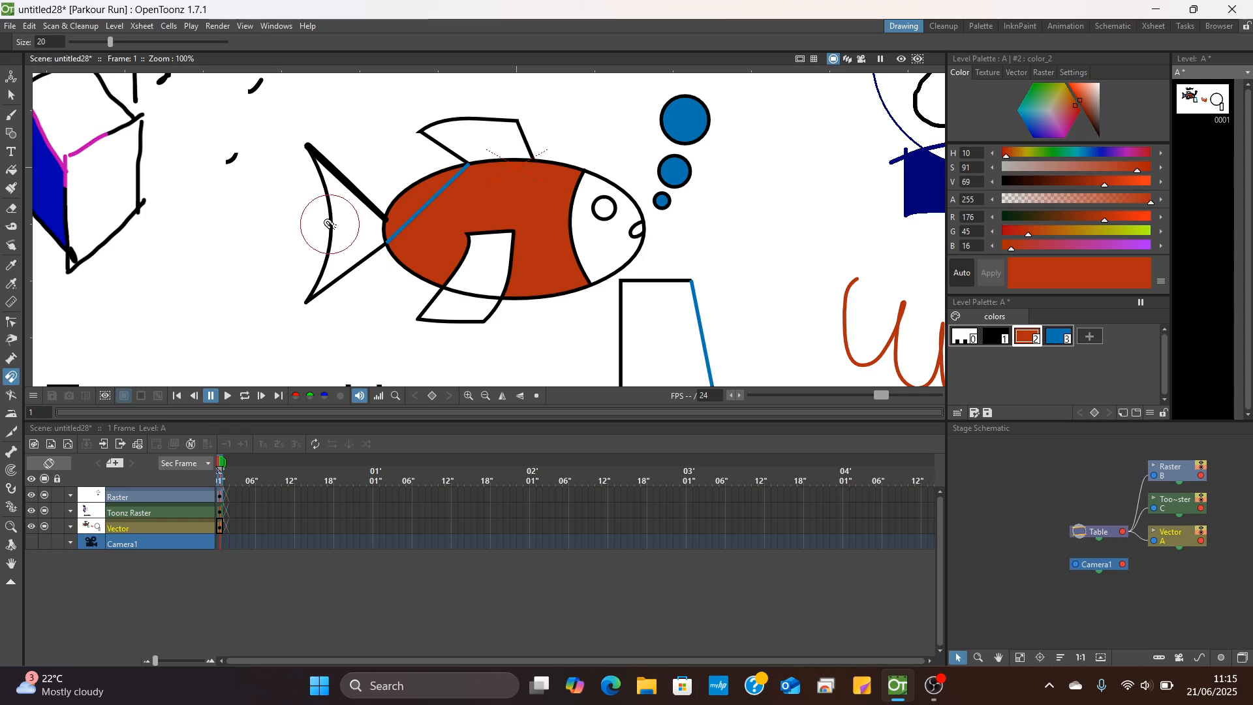
pyautogui.moveTo(329, 225); pyautogui.dragTo(267, 229)
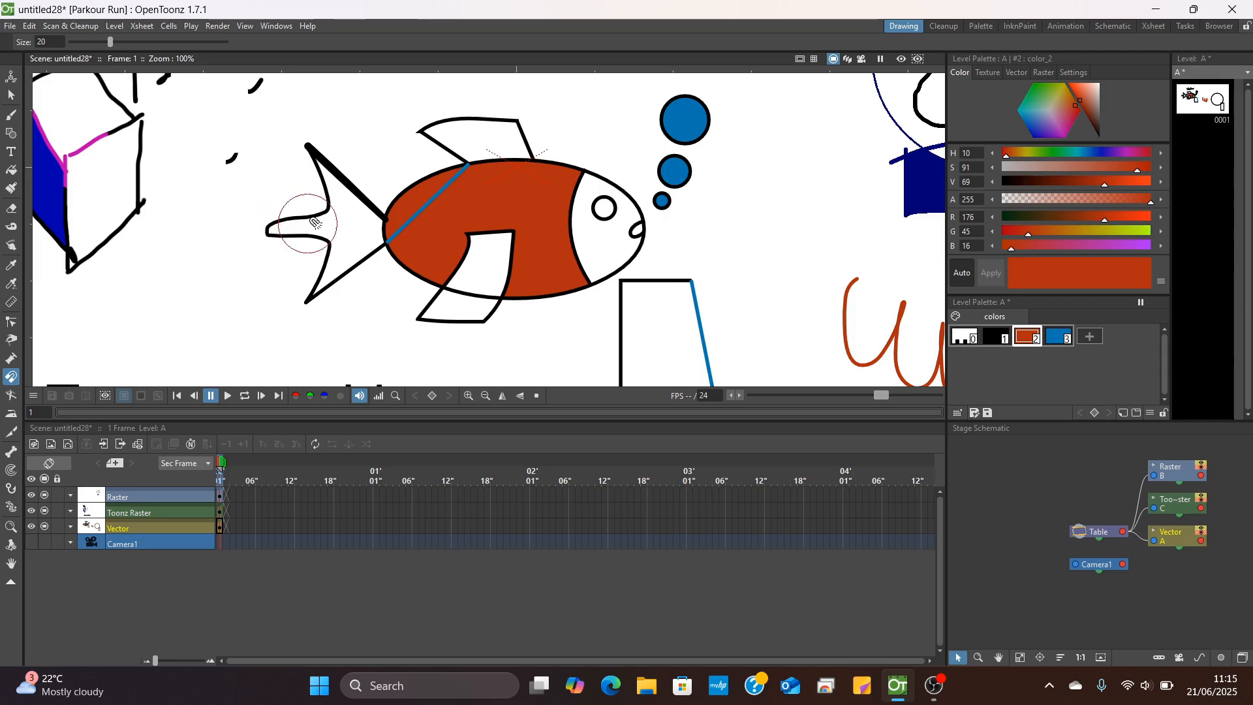
pyautogui.moveTo(324, 192); pyautogui.dragTo(286, 189)
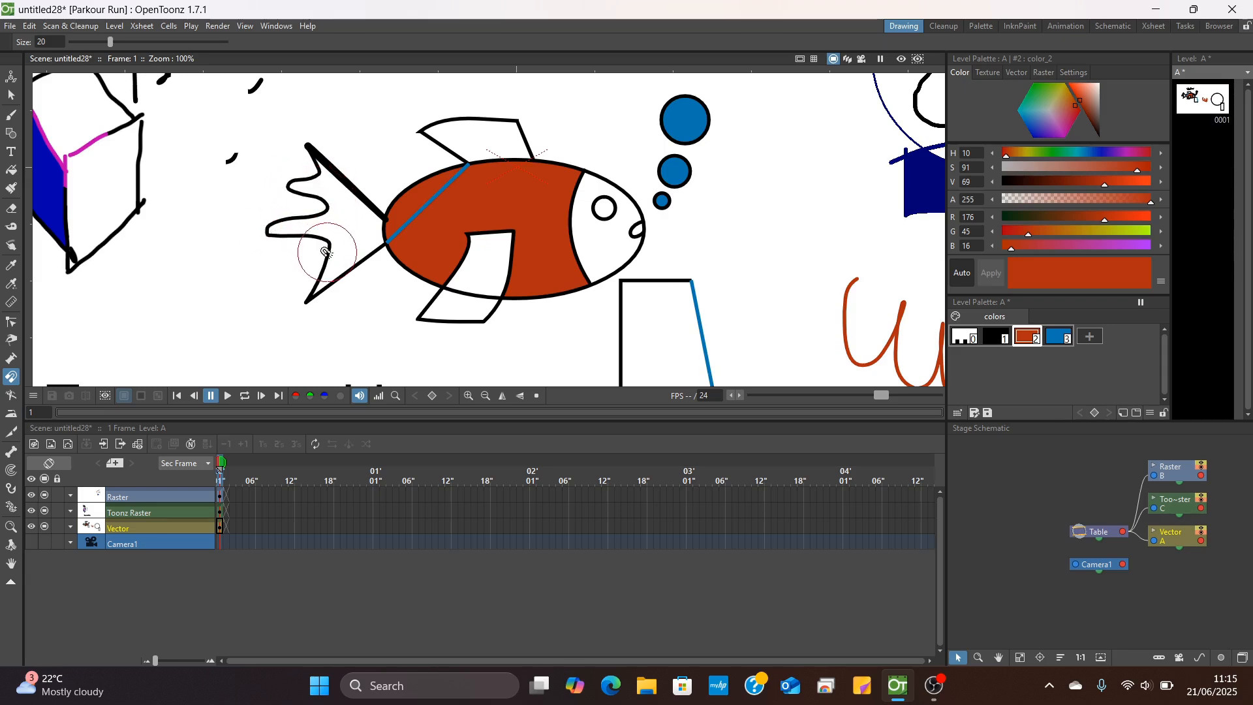
pyautogui.moveTo(326, 264); pyautogui.dragTo(280, 257)
pyautogui.scroll(-2, 278, 239)
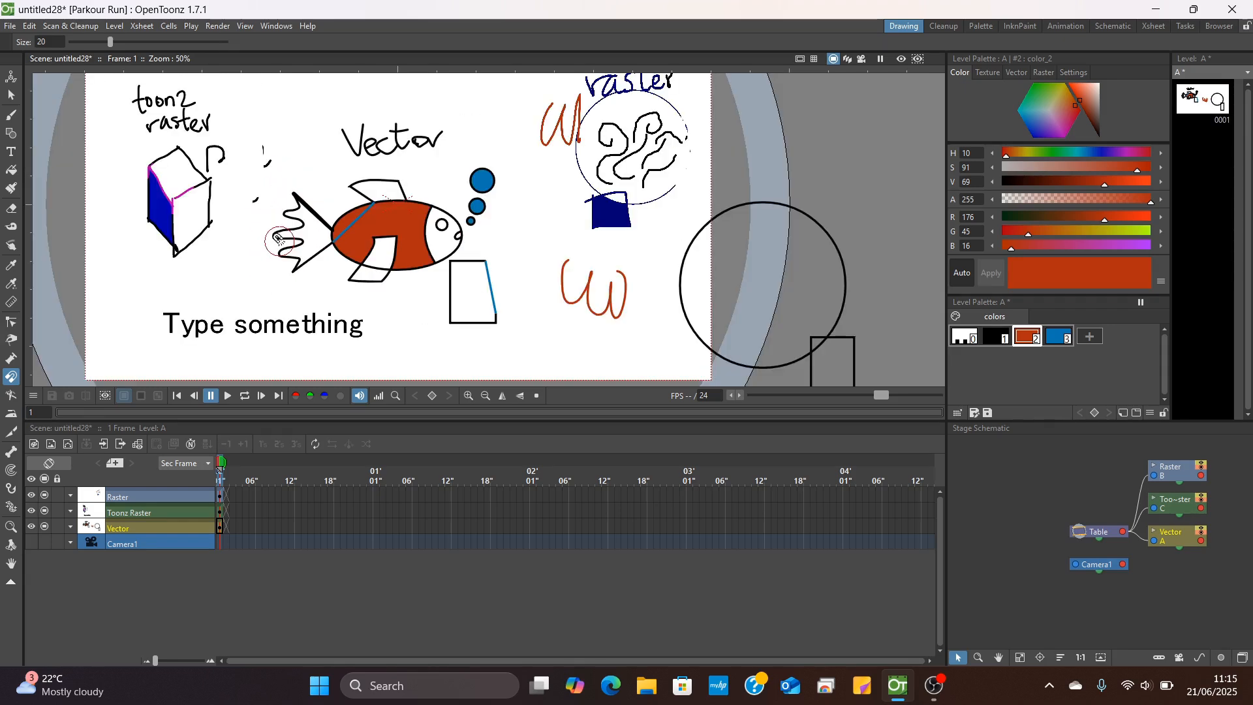
# Bend the slanted blue side of the box below the fish outward into a bulging curve with the Bender tool
pyautogui.click(8, 395)
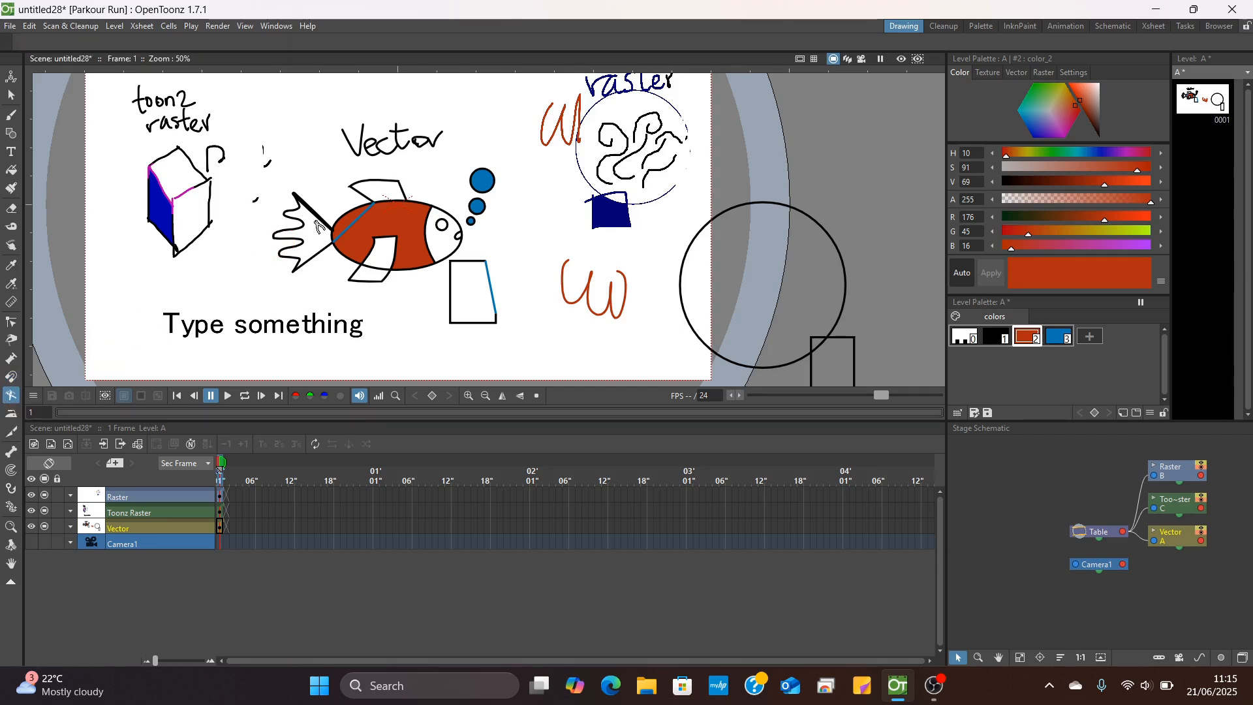
pyautogui.scroll(2, 478, 264)
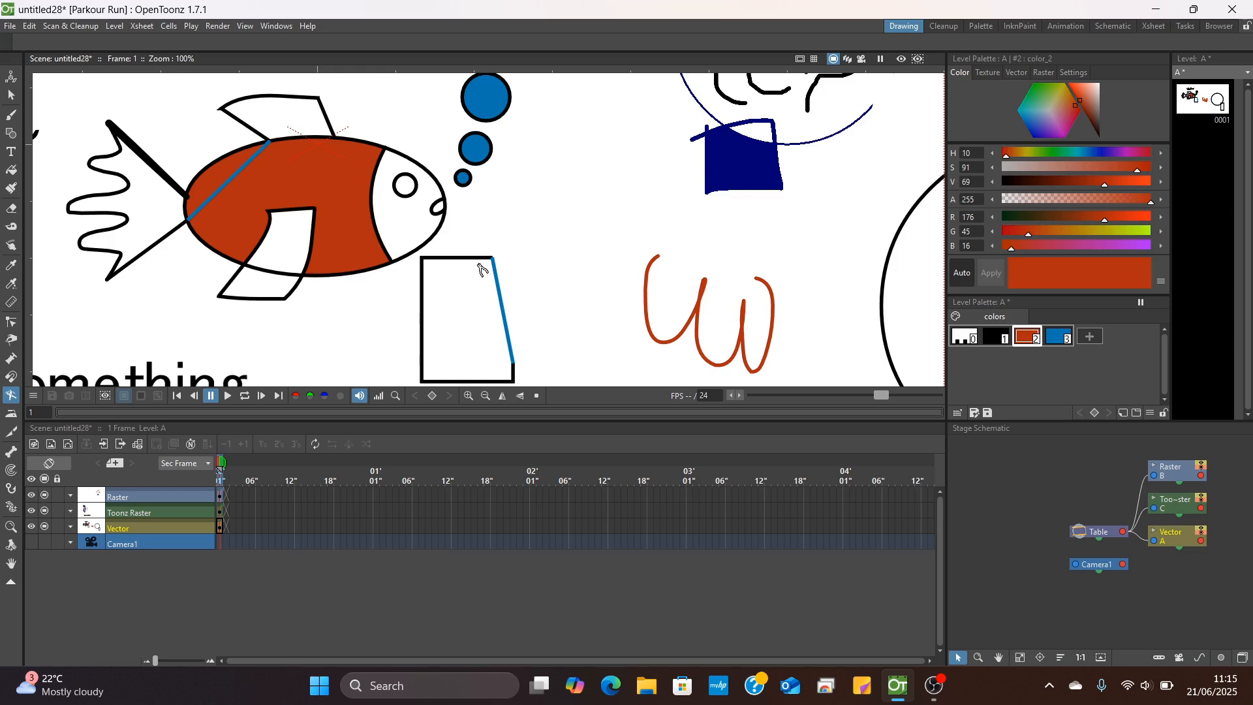
pyautogui.moveTo(478, 265); pyautogui.dragTo(406, 189)
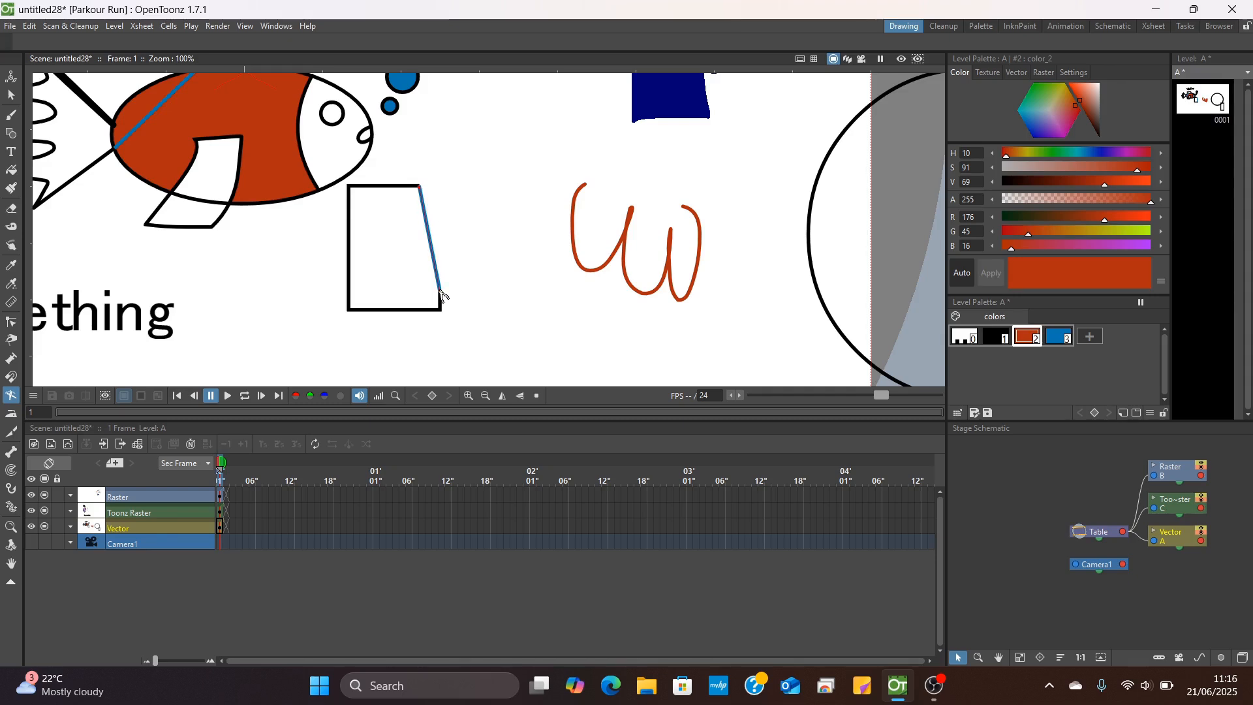
pyautogui.moveTo(442, 294)
pyautogui.mouseDown()
pyautogui.moveTo(469, 283)
pyautogui.moveTo(509, 219)
pyautogui.mouseUp()
pyautogui.moveTo(442, 293); pyautogui.dragTo(494, 242)
pyautogui.scroll(1, 421, 190)
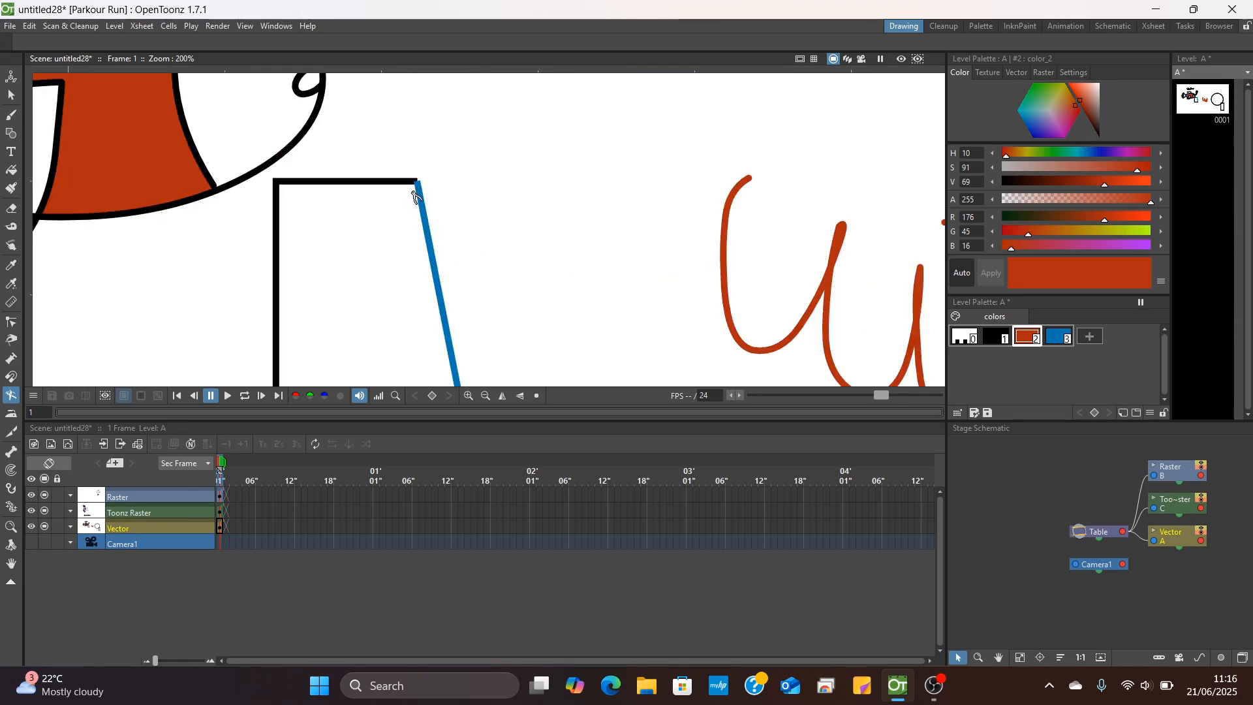
pyautogui.moveTo(421, 189); pyautogui.dragTo(413, 136)
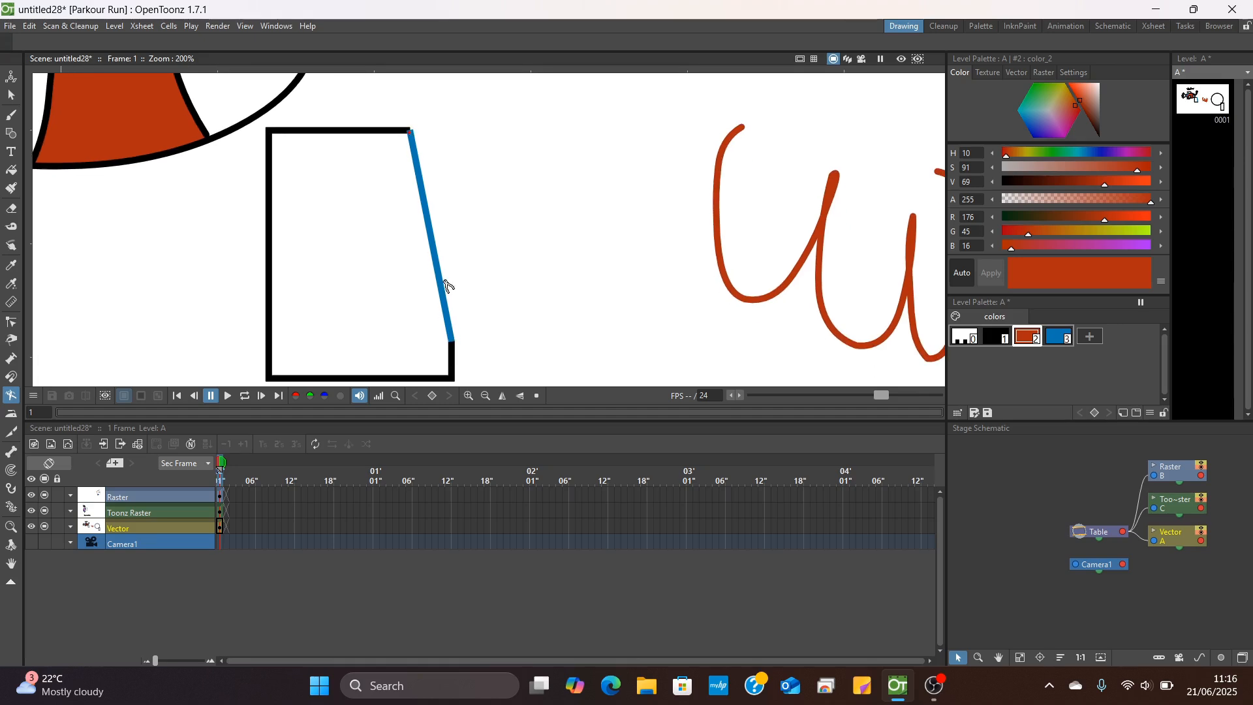
pyautogui.moveTo(453, 340); pyautogui.dragTo(530, 264)
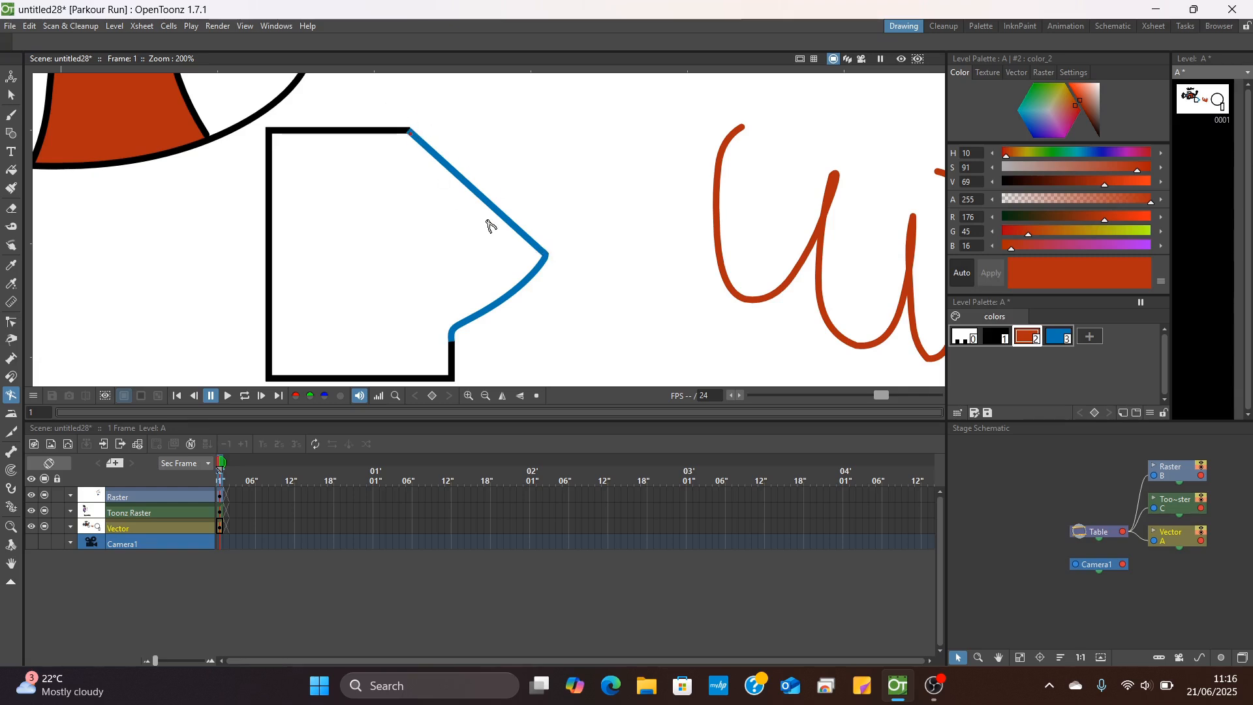
pyautogui.moveTo(545, 257); pyautogui.dragTo(580, 138)
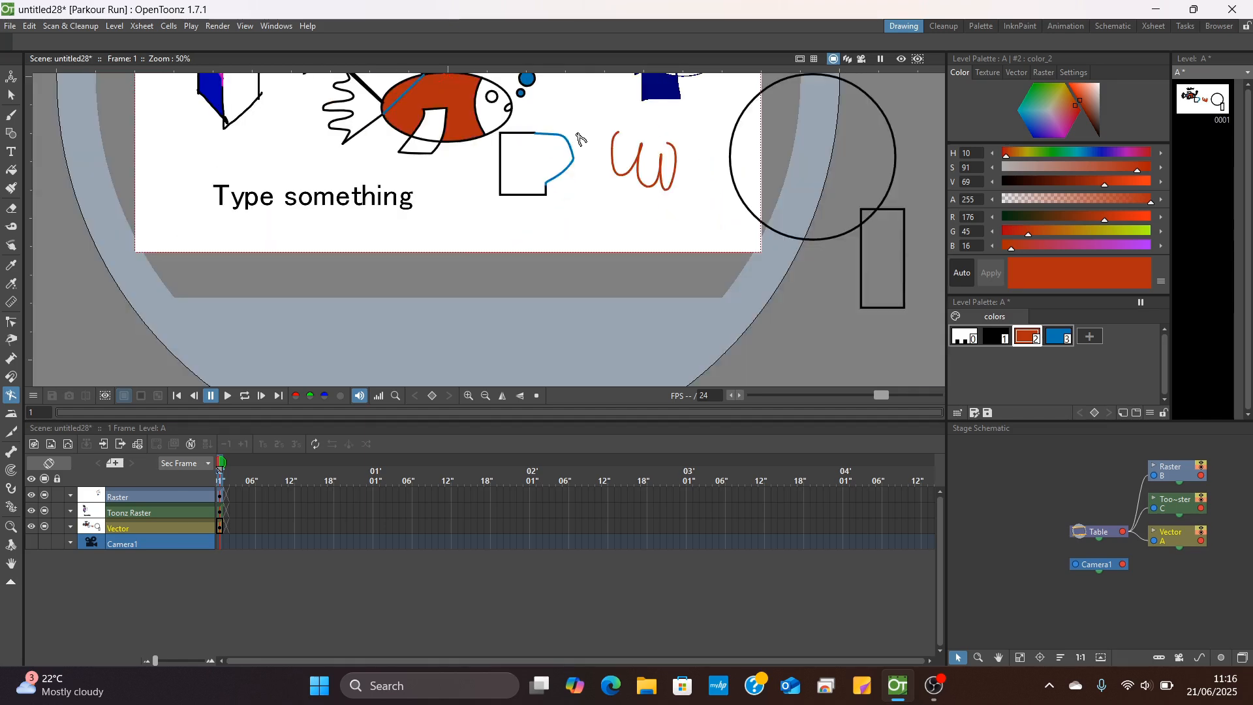
pyautogui.moveTo(580, 139); pyautogui.dragTo(556, 237)
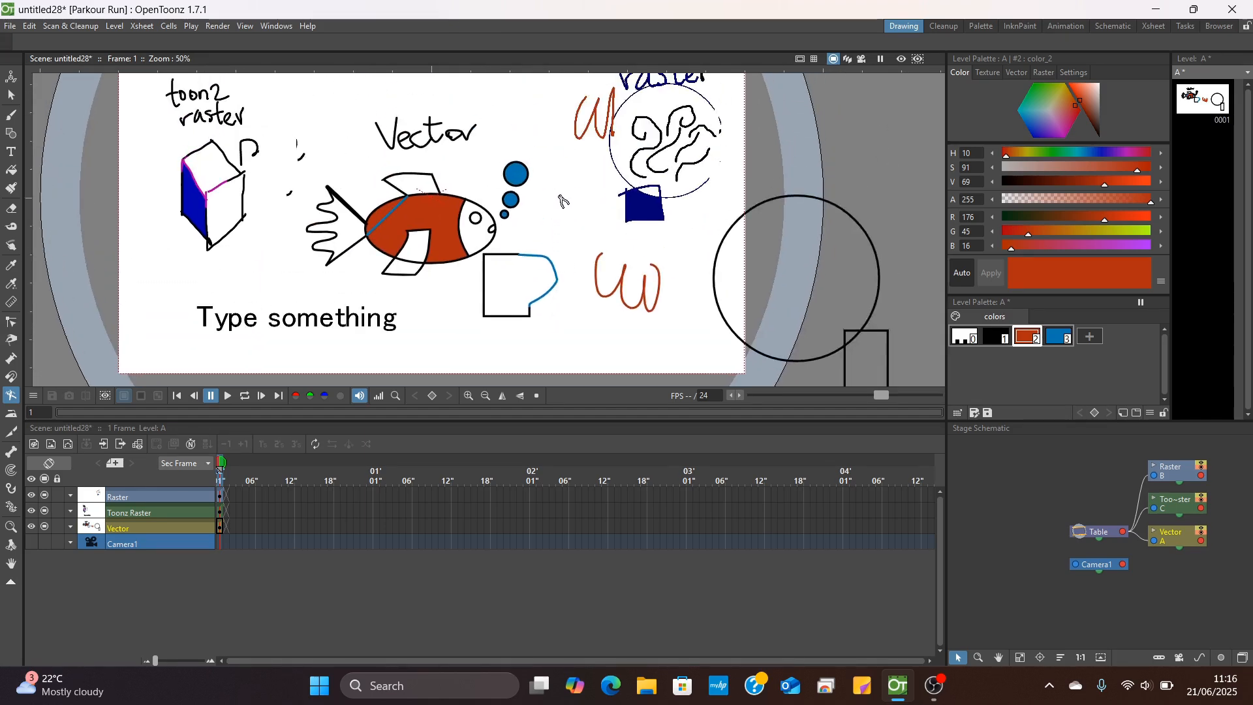
# Display the control points of the tail's wavy rear curve with the Control Point Editor
pyautogui.click(11, 413)
pyautogui.scroll(3, 333, 248)
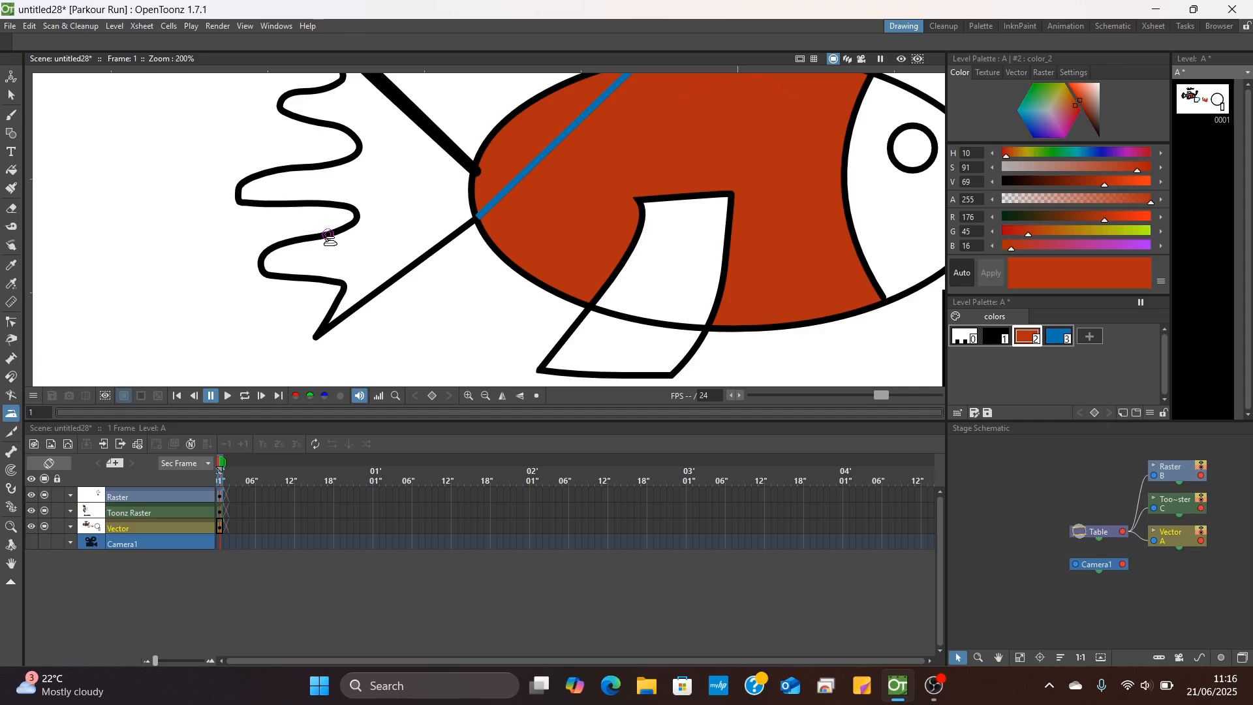
pyautogui.moveTo(330, 238); pyautogui.dragTo(349, 270)
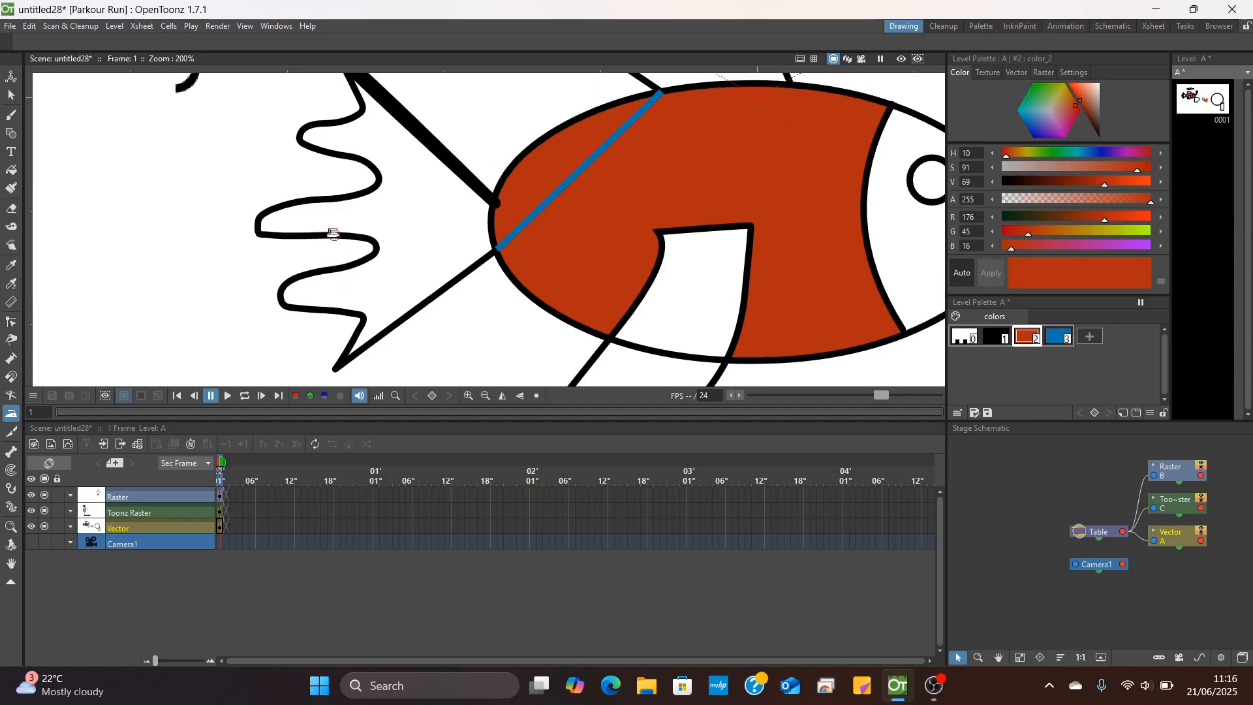
pyautogui.press('c')
pyautogui.click(293, 203)
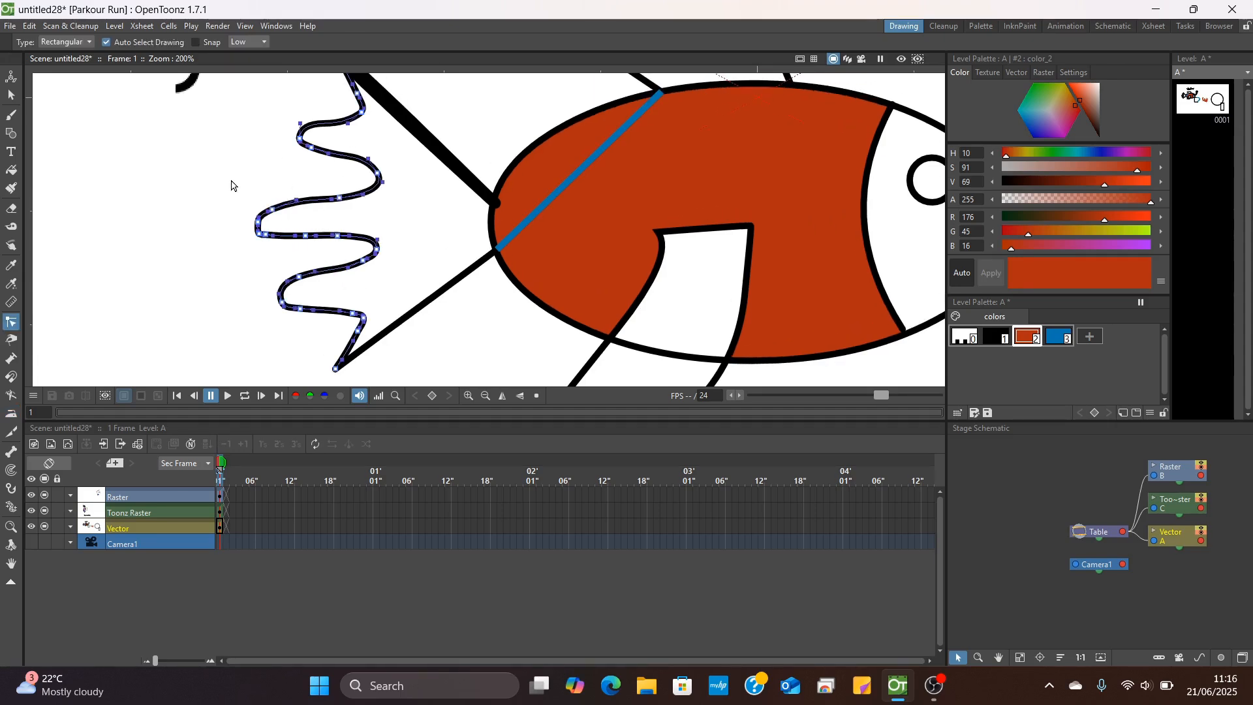
pyautogui.moveTo(327, 210); pyautogui.dragTo(327, 238)
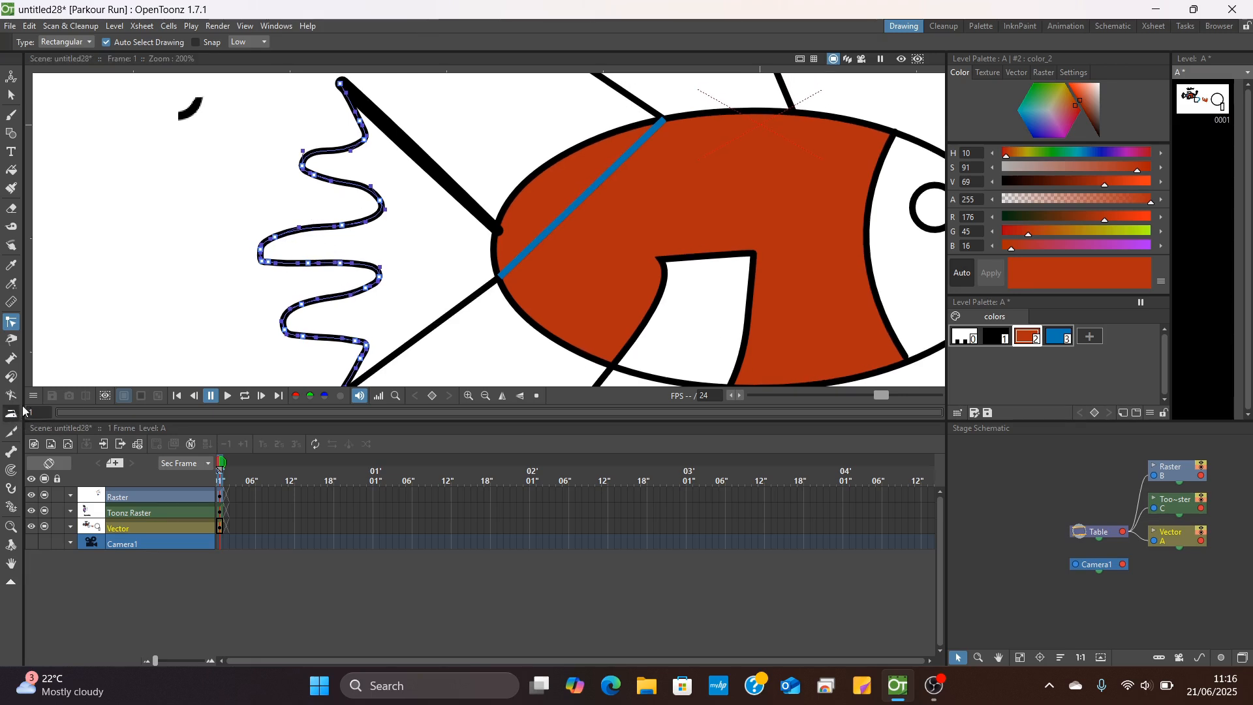
# Smooth the waves along the tail's rear curve with the Iron tool and check the curve's control points
pyautogui.hotkey('shift', 'i')
pyautogui.moveTo(358, 115)
pyautogui.mouseDown()
pyautogui.moveTo(323, 164)
pyautogui.moveTo(331, 144)
pyautogui.moveTo(325, 170)
pyautogui.moveTo(366, 191)
pyautogui.moveTo(327, 177)
pyautogui.moveTo(317, 158)
pyautogui.moveTo(371, 191)
pyautogui.moveTo(351, 211)
pyautogui.moveTo(377, 214)
pyautogui.moveTo(266, 261)
pyautogui.moveTo(283, 263)
pyautogui.moveTo(264, 247)
pyautogui.moveTo(271, 262)
pyautogui.moveTo(350, 265)
pyautogui.moveTo(285, 322)
pyautogui.moveTo(361, 366)
pyautogui.moveTo(302, 318)
pyautogui.moveTo(327, 310)
pyautogui.moveTo(324, 272)
pyautogui.moveTo(278, 247)
pyautogui.moveTo(335, 209)
pyautogui.moveTo(325, 285)
pyautogui.mouseUp()
pyautogui.press('c')
pyautogui.click(351, 229)
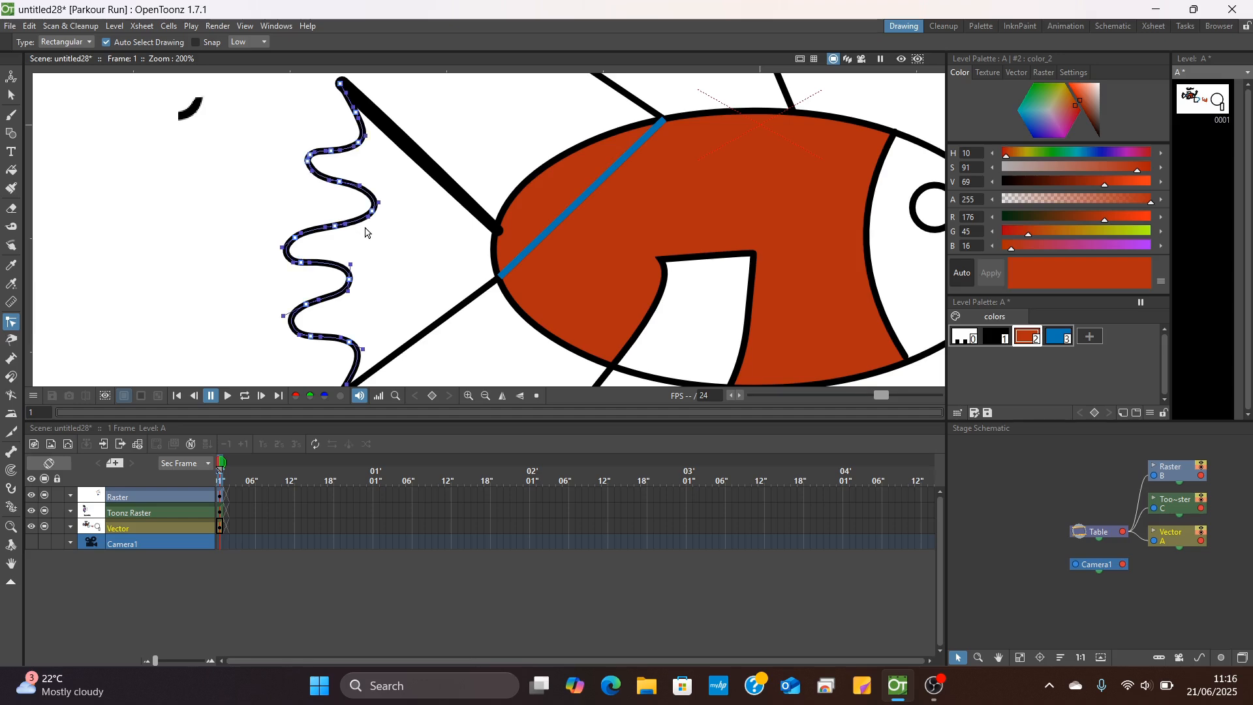
pyautogui.click(377, 239)
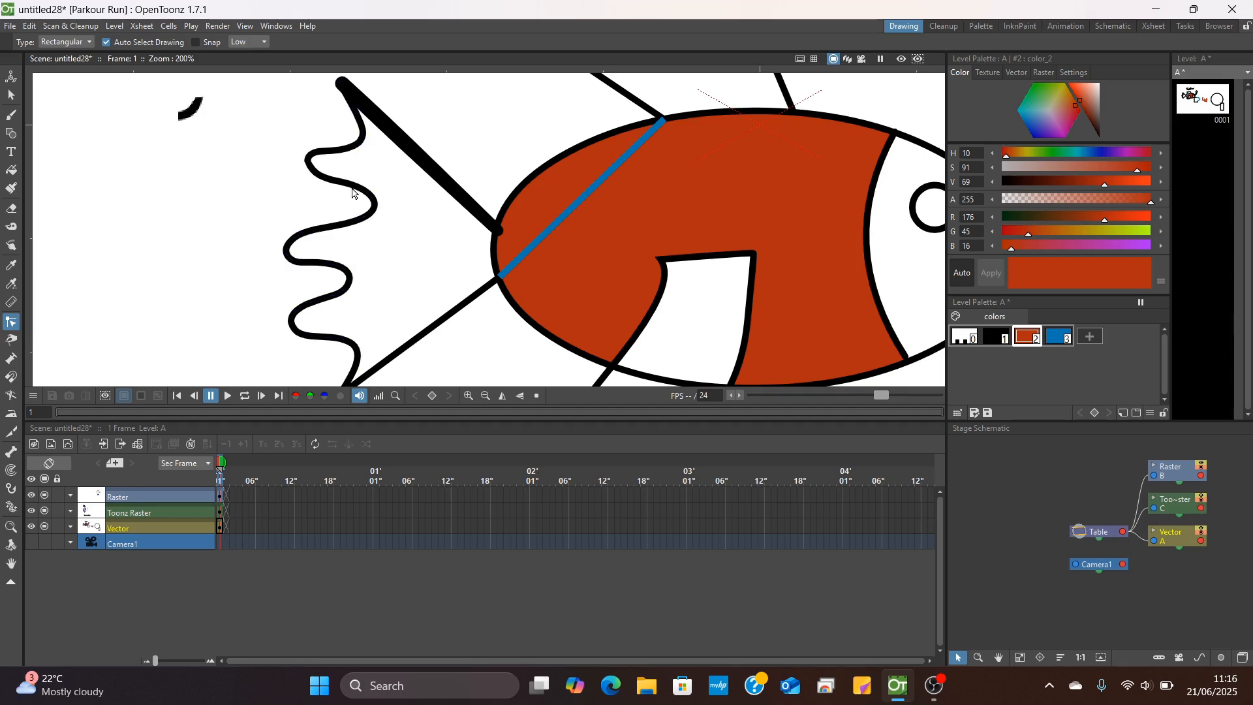
pyautogui.scroll(-2, 352, 193)
pyautogui.scroll(-2, 353, 193)
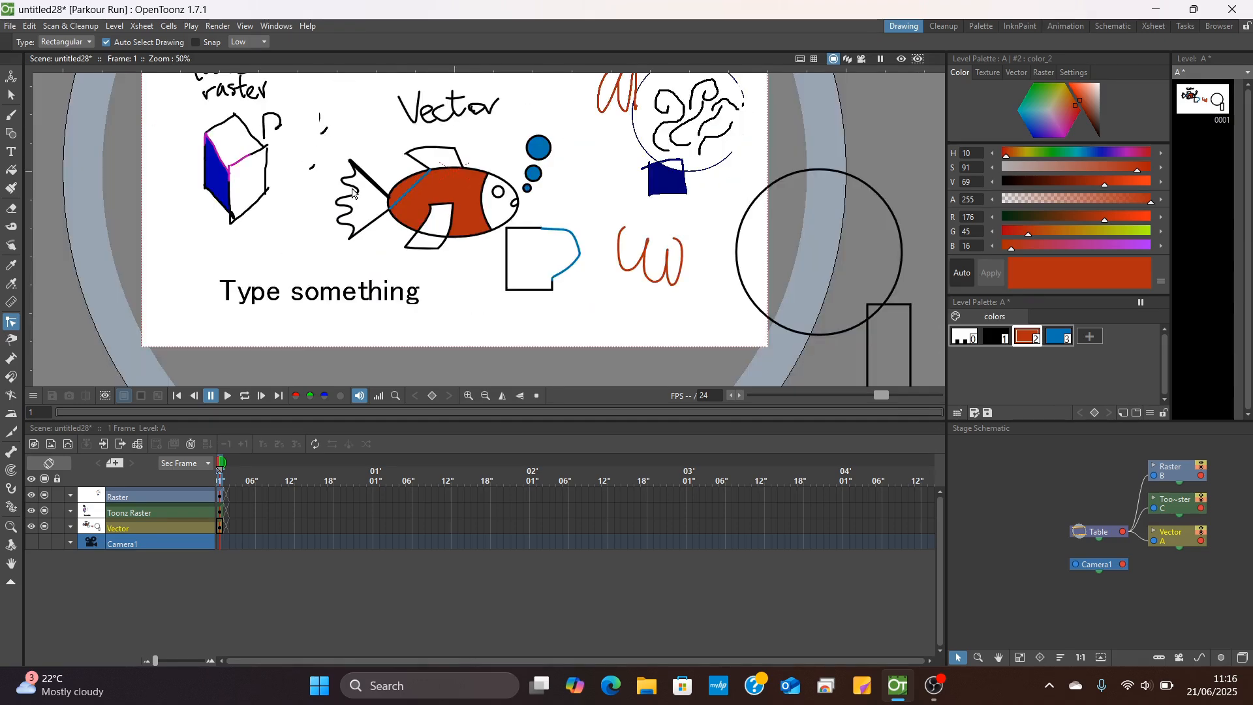
pyautogui.scroll(2, 352, 194)
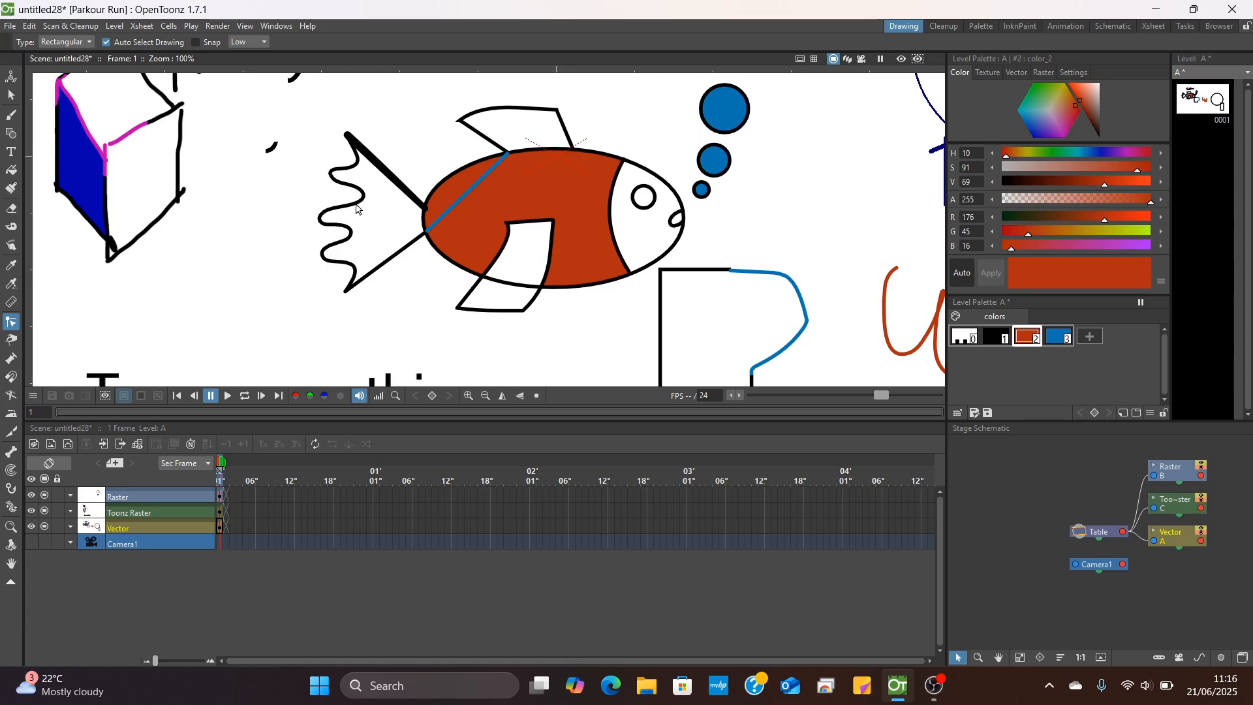
# Cut the blue curve of the box near its upper bend with the Cutter tool
pyautogui.moveTo(374, 196); pyautogui.dragTo(351, 197)
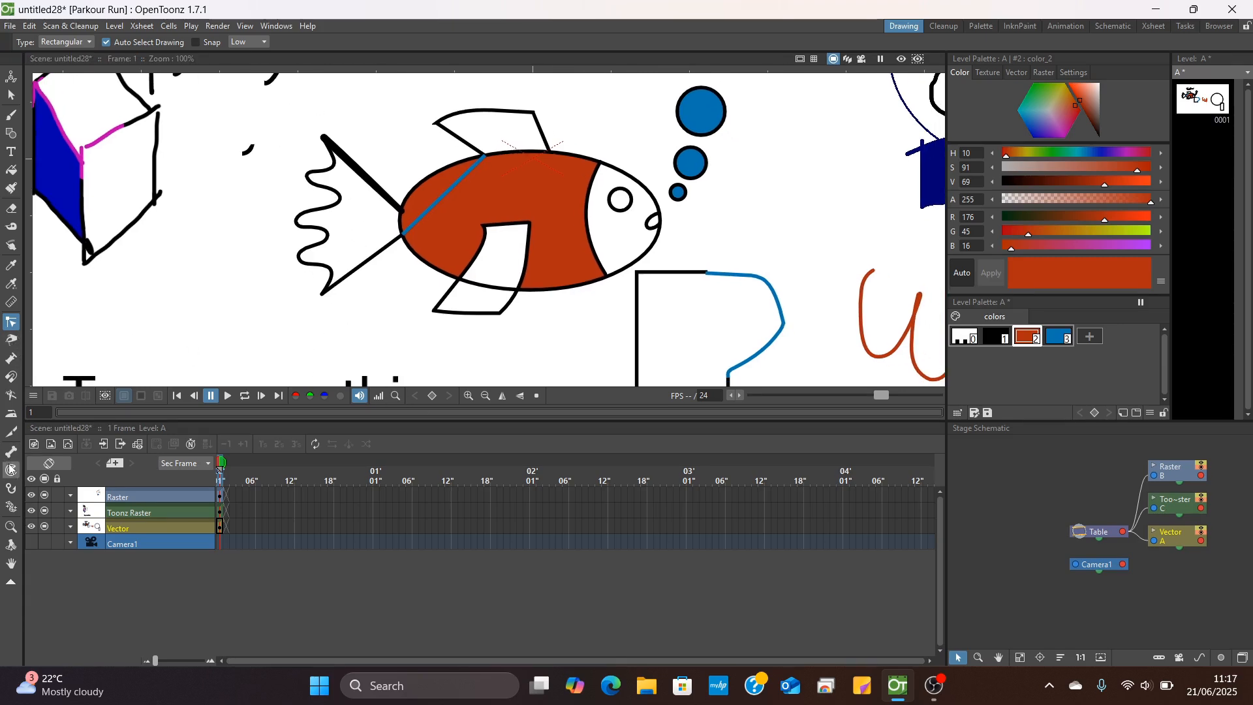
pyautogui.click(12, 434)
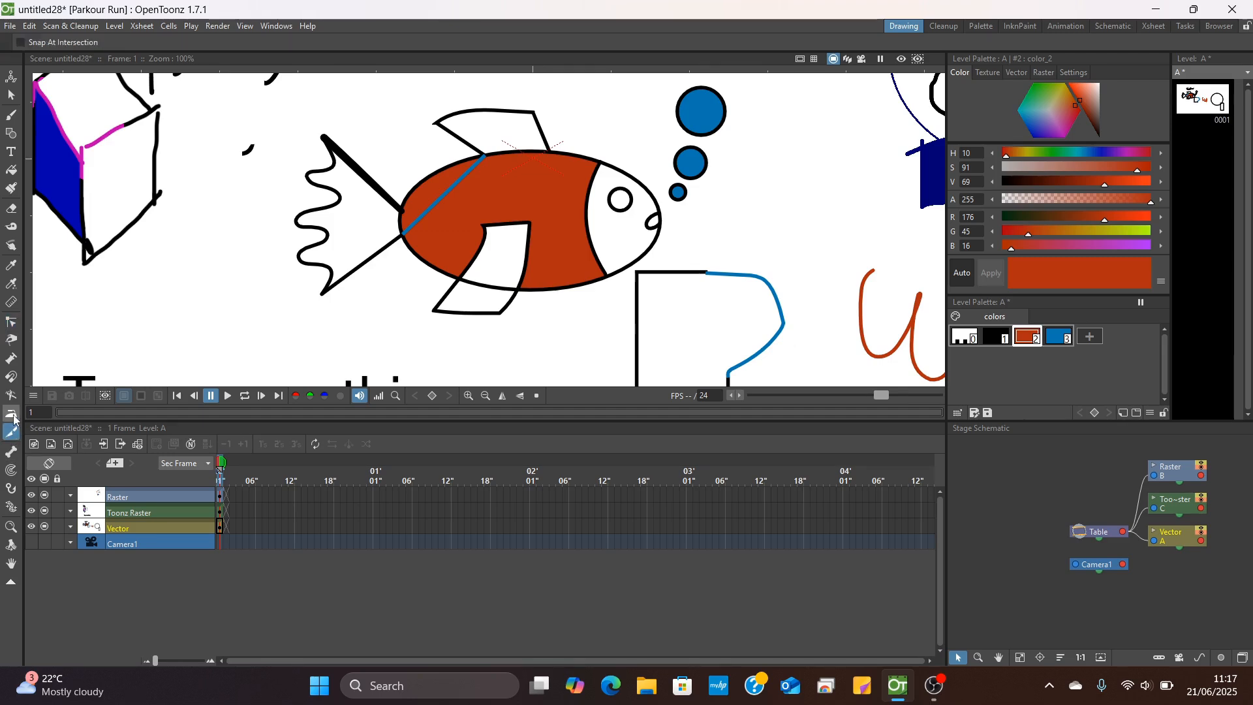
pyautogui.moveTo(523, 299); pyautogui.dragTo(401, 229)
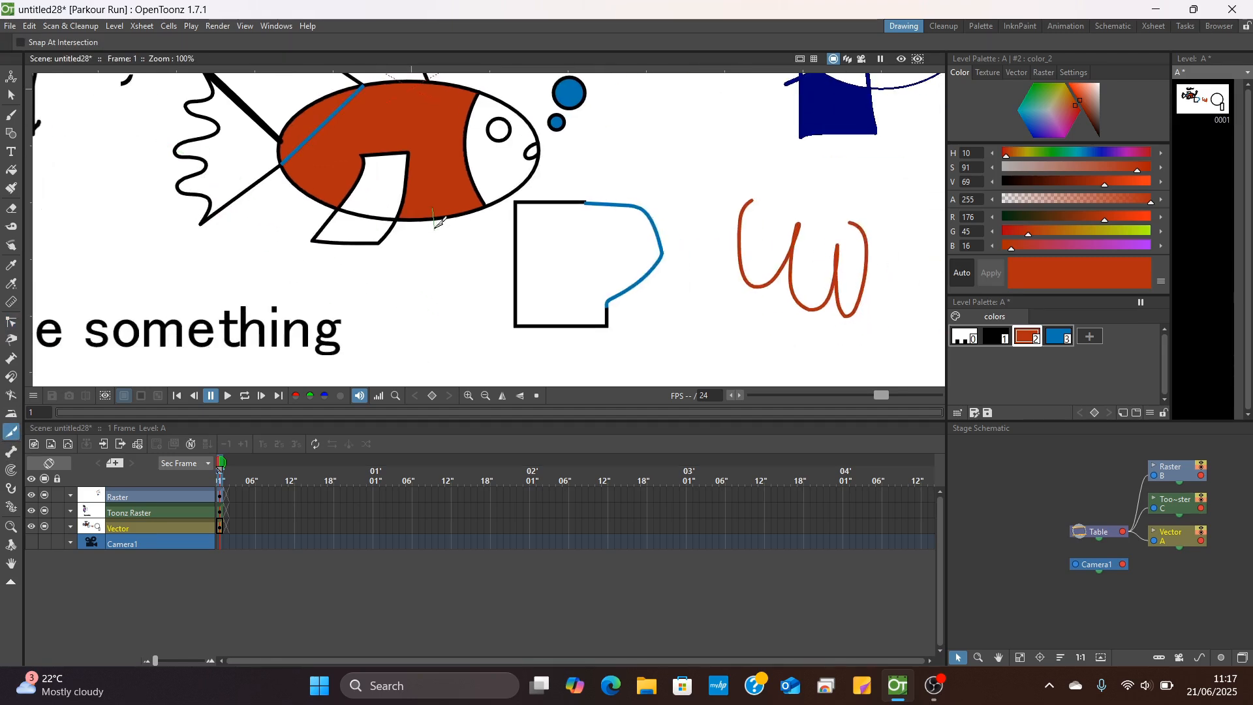
pyautogui.click(658, 222)
# Move the two cut pieces of the blue curve away from the box and apart from each other with the Selection tool
pyautogui.press('s')
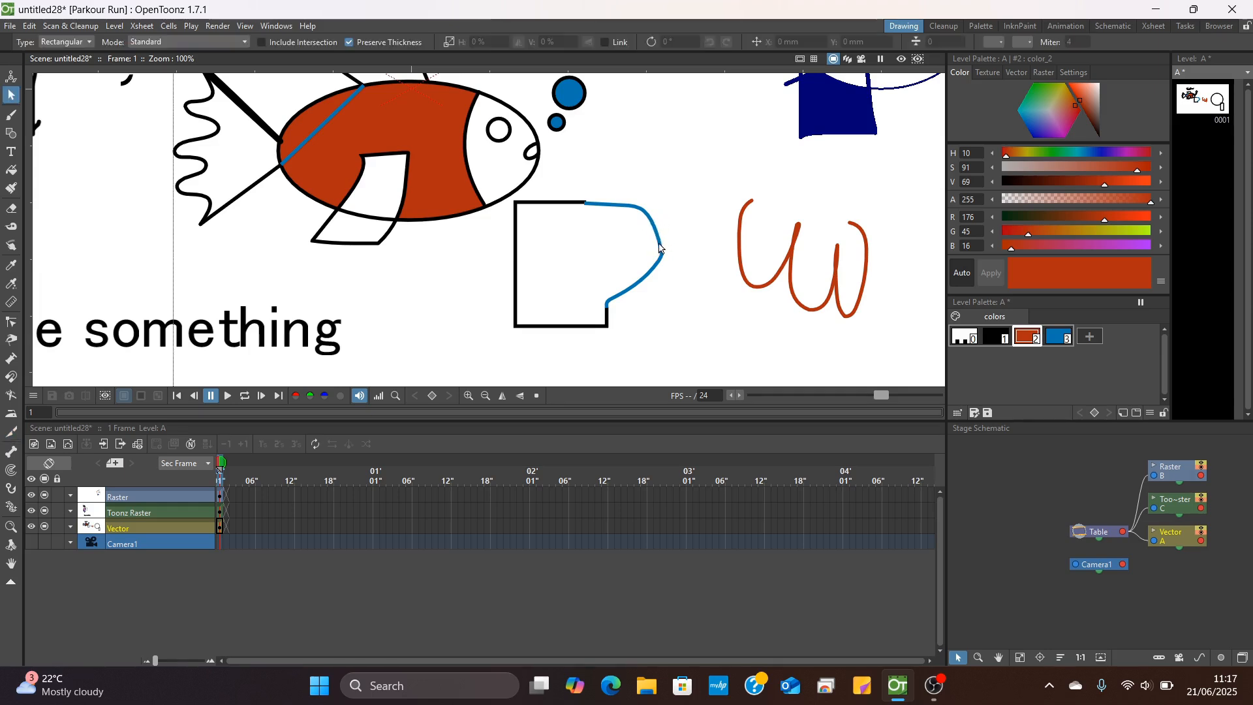
pyautogui.click(659, 256)
pyautogui.moveTo(659, 257); pyautogui.dragTo(683, 315)
pyautogui.moveTo(641, 212); pyautogui.dragTo(685, 191)
pyautogui.click(703, 268)
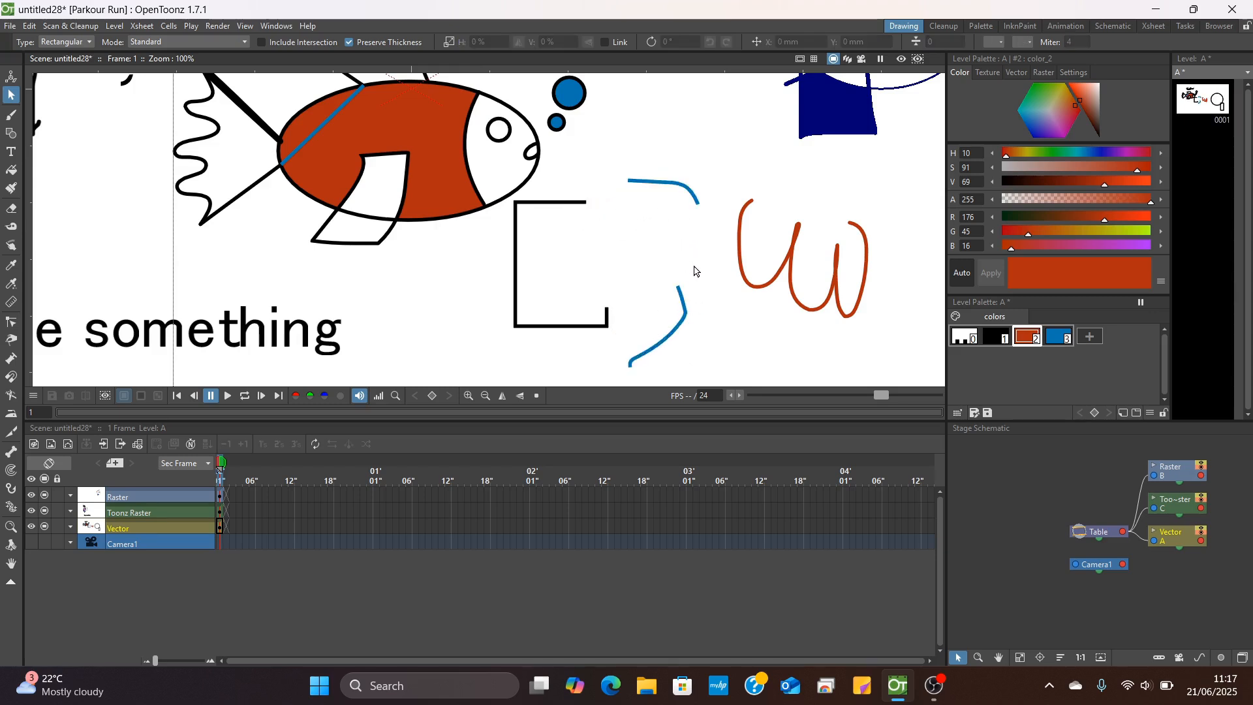
# Look through the options of the Skeleton, Tracker, Hook and Plastic tools
pyautogui.click(12, 452)
pyautogui.click(11, 471)
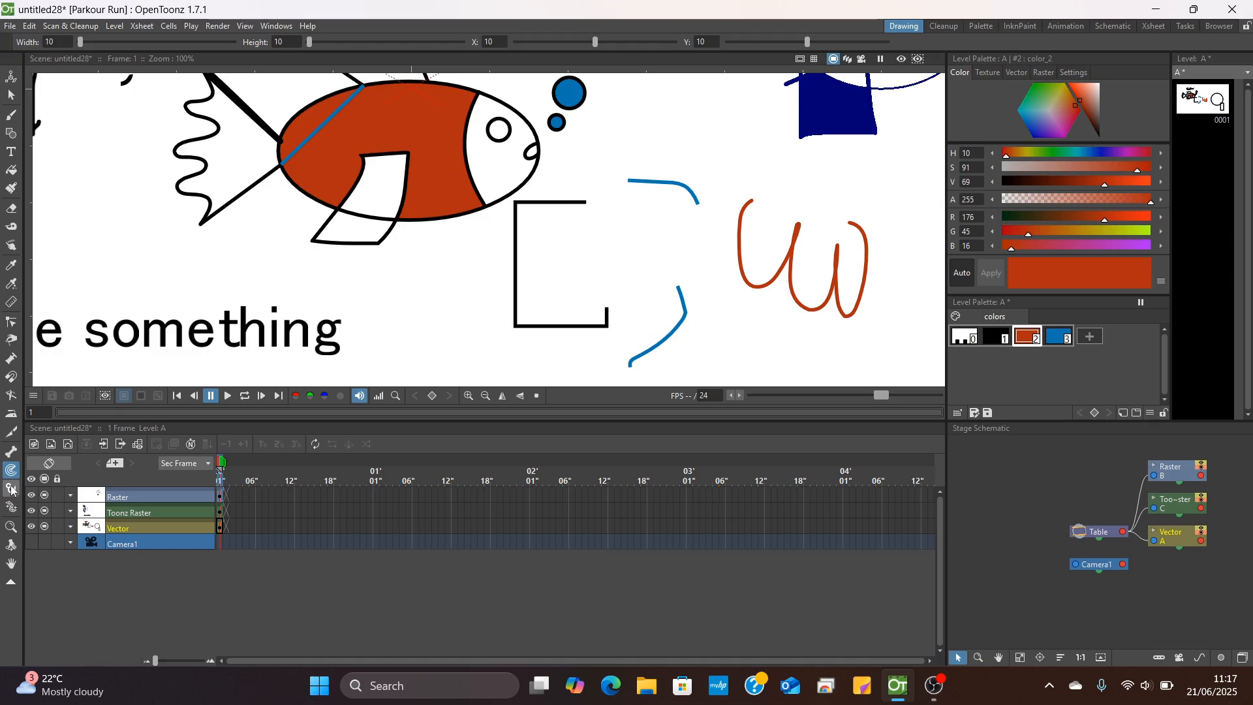
pyautogui.click(11, 488)
pyautogui.click(11, 509)
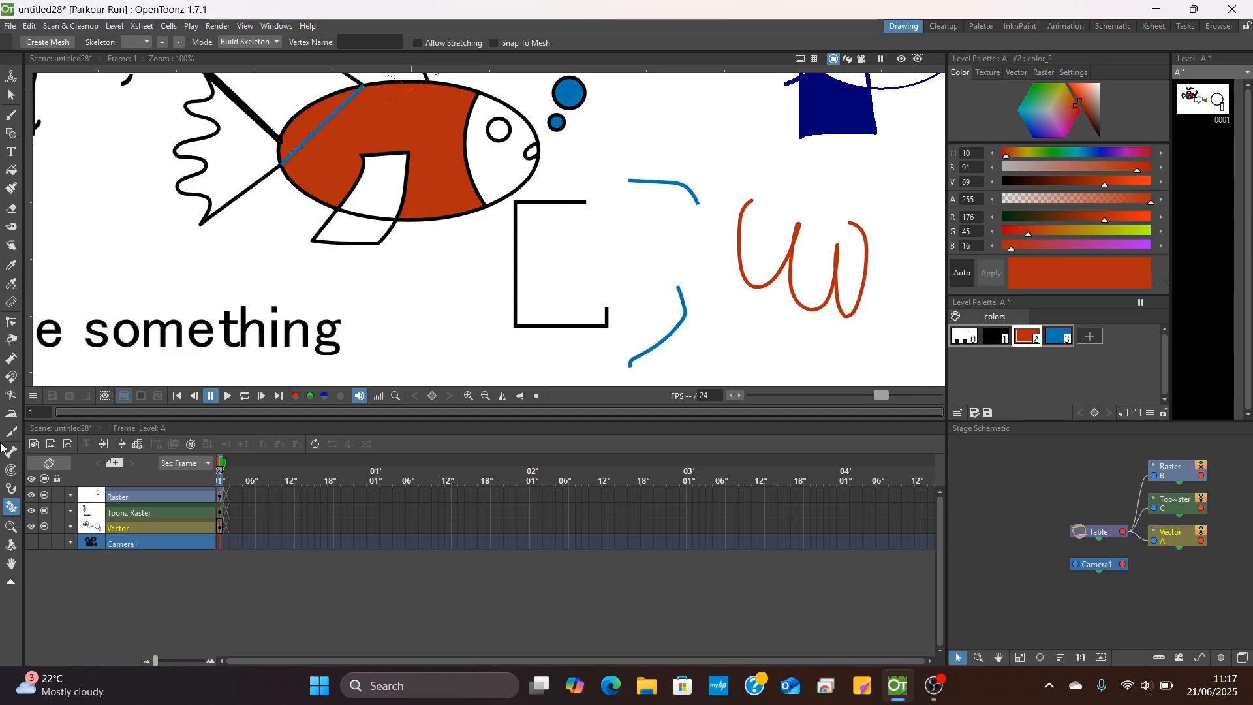
# Zoom the canvas out to about 33% with the Zoom tool
pyautogui.click(11, 527)
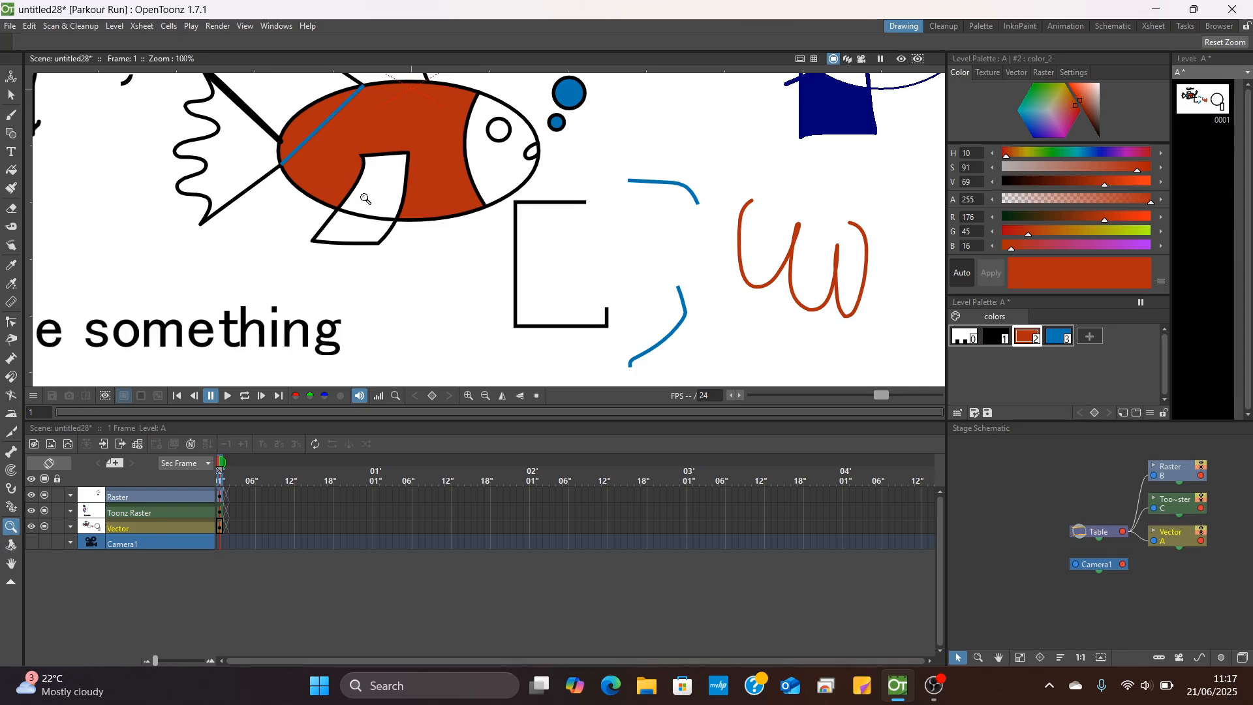
pyautogui.moveTo(367, 205); pyautogui.dragTo(396, 278)
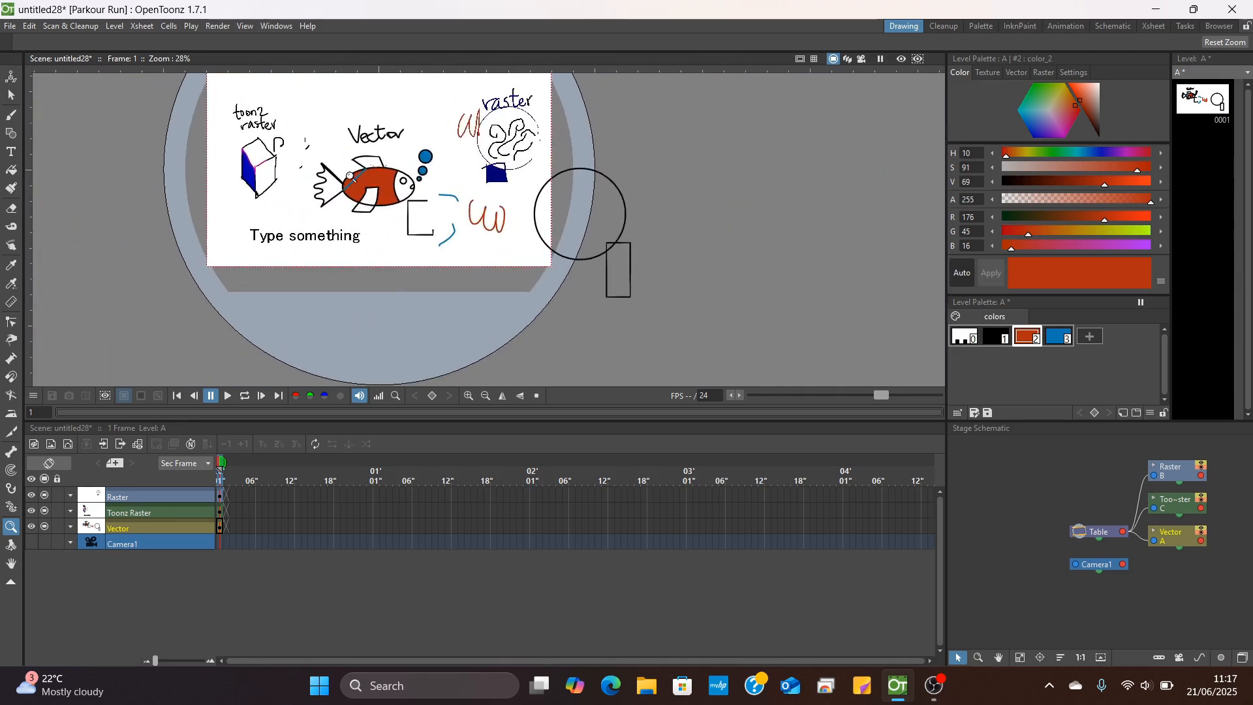
pyautogui.moveTo(388, 143)
pyautogui.mouseDown()
pyautogui.moveTo(390, 164)
pyautogui.moveTo(390, 131)
pyautogui.mouseUp()
# Rotate the canvas view about a quarter turn and back with the Rotate tool, and reset the view to fit the frame
pyautogui.click(12, 544)
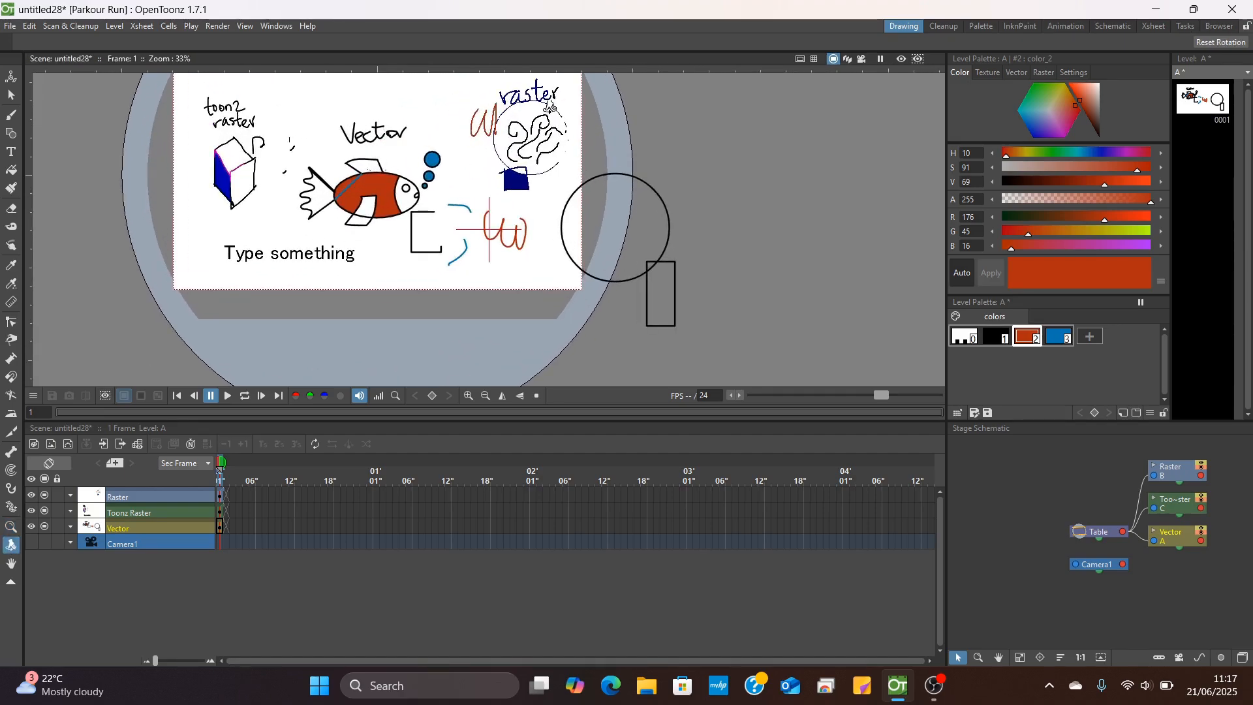
pyautogui.moveTo(550, 108); pyautogui.dragTo(513, 254)
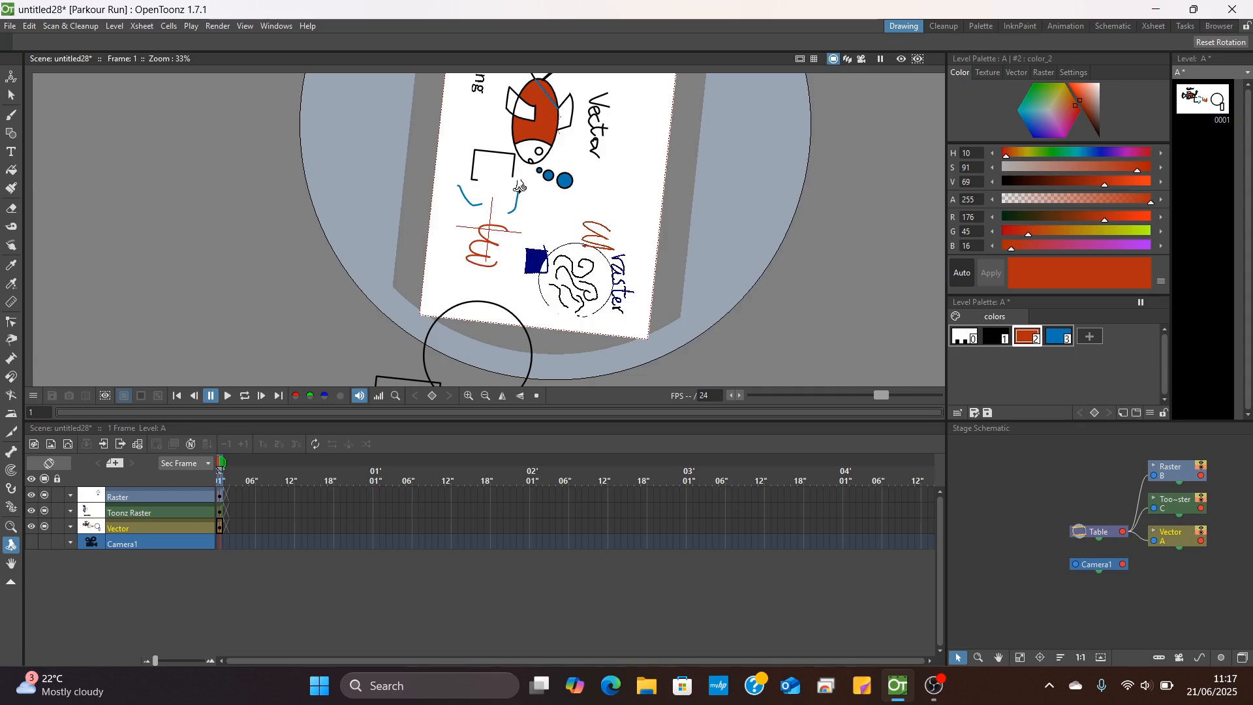
pyautogui.moveTo(637, 313); pyautogui.dragTo(714, 67)
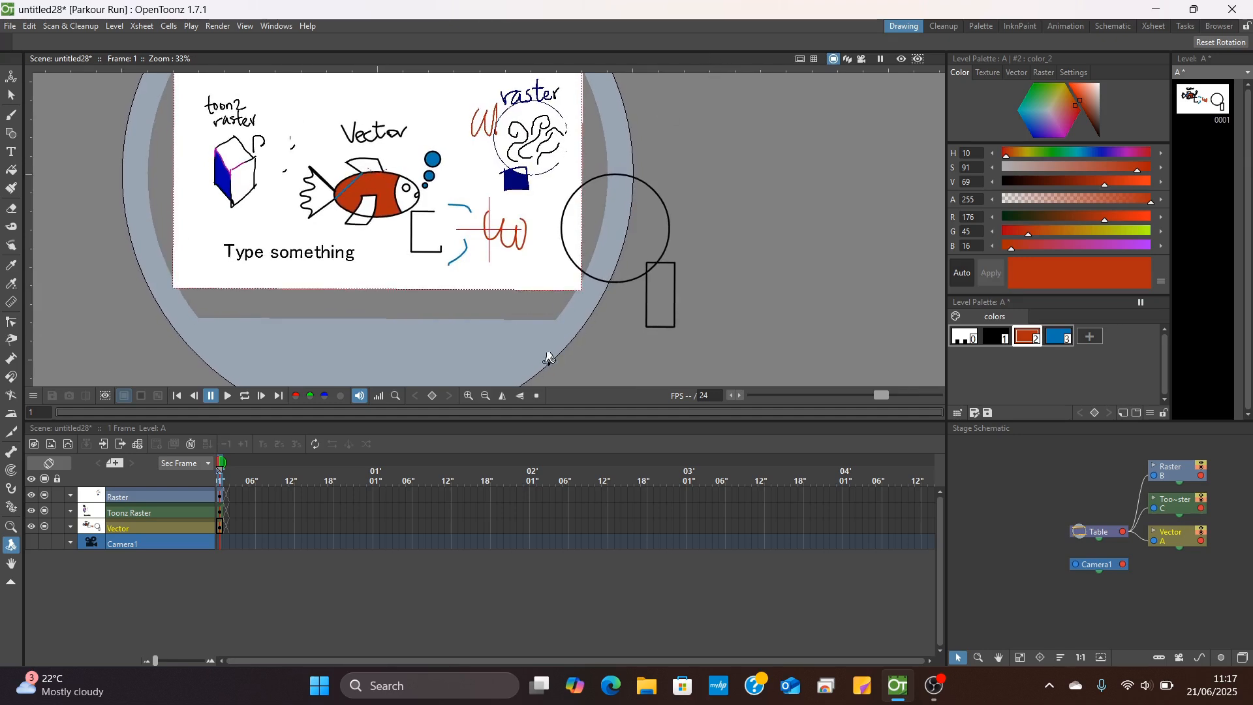
pyautogui.click(537, 396)
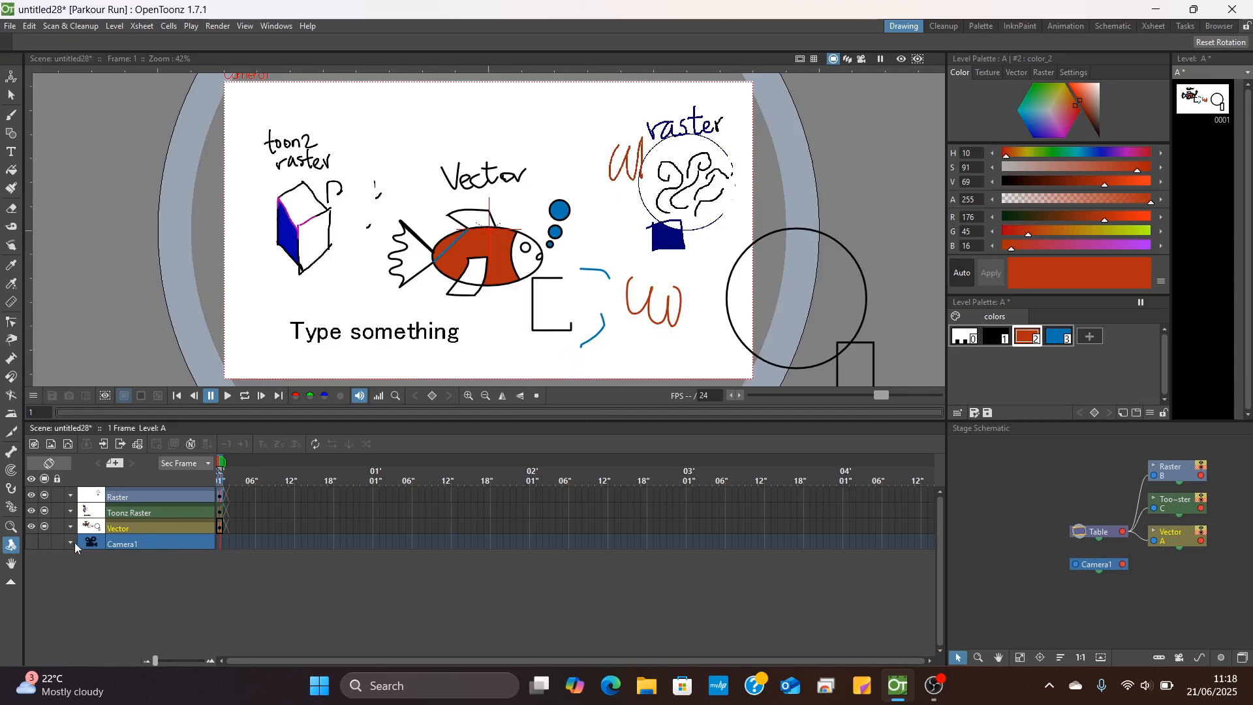
# Pan the canvas around with the Hand tool
pyautogui.press('space')
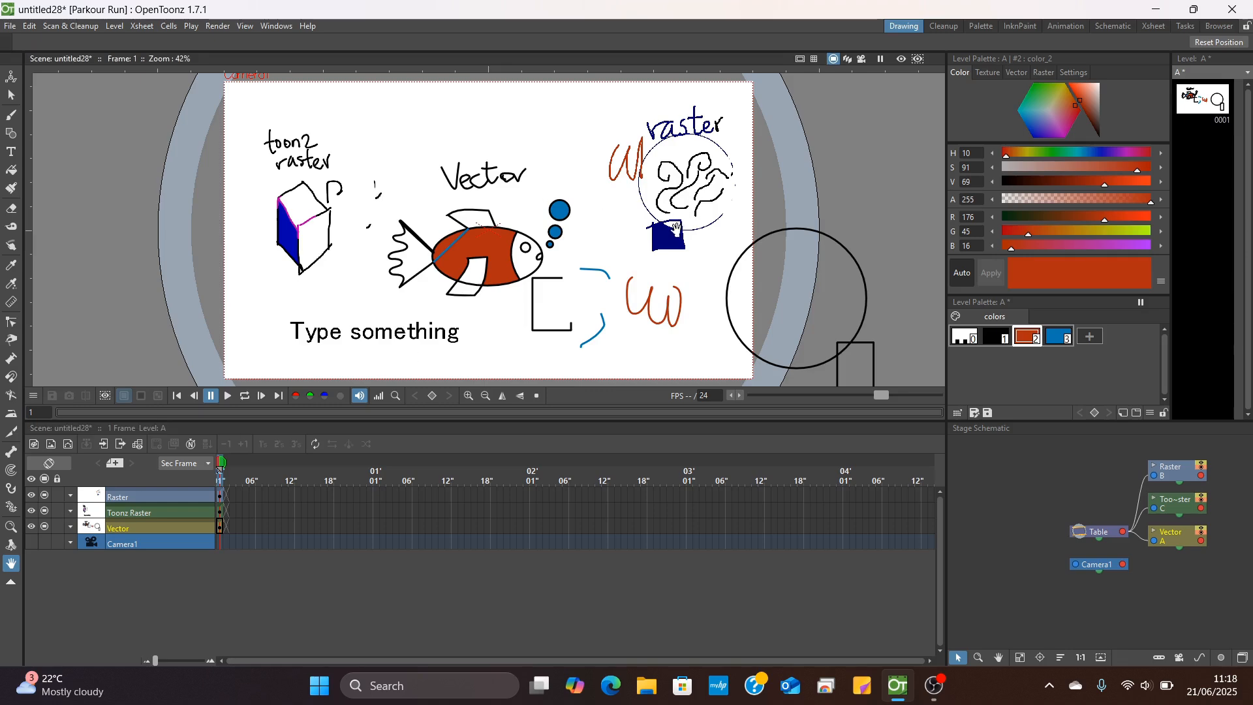
pyautogui.moveTo(692, 236); pyautogui.dragTo(421, 194)
pyautogui.moveTo(773, 206); pyautogui.dragTo(475, 228)
pyautogui.moveTo(316, 286); pyautogui.dragTo(940, 261)
pyautogui.moveTo(604, 107); pyautogui.dragTo(506, 149)
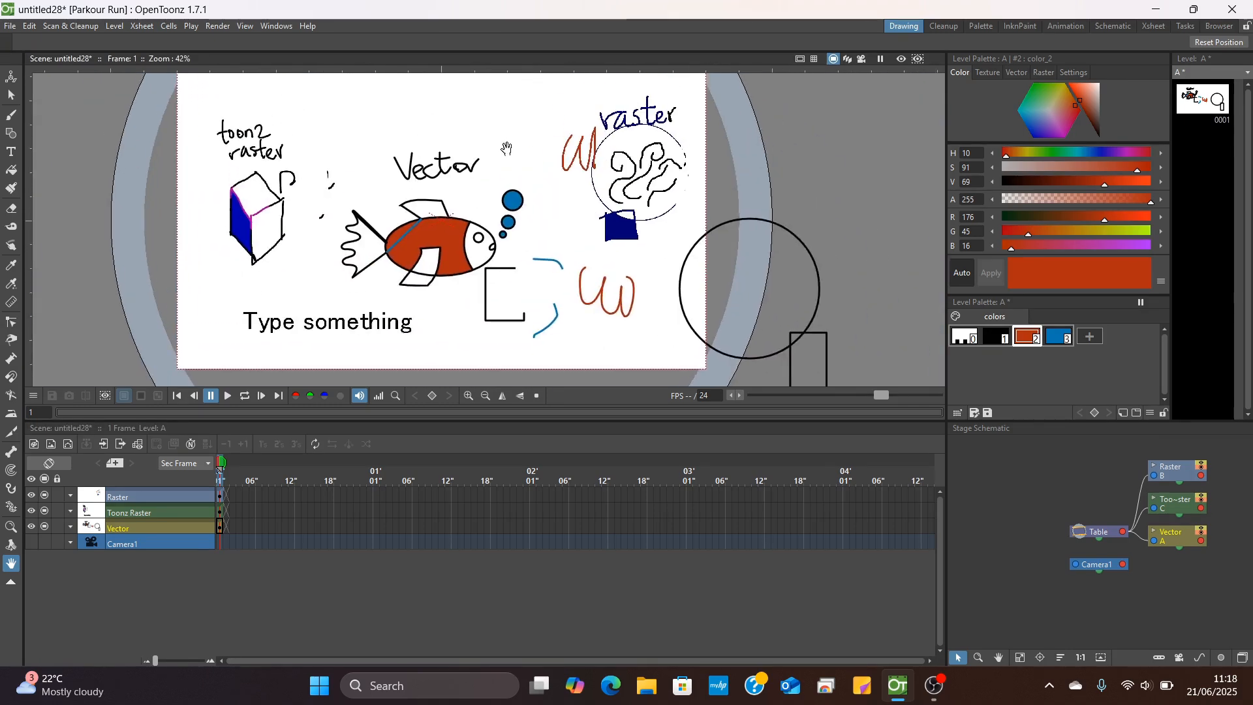